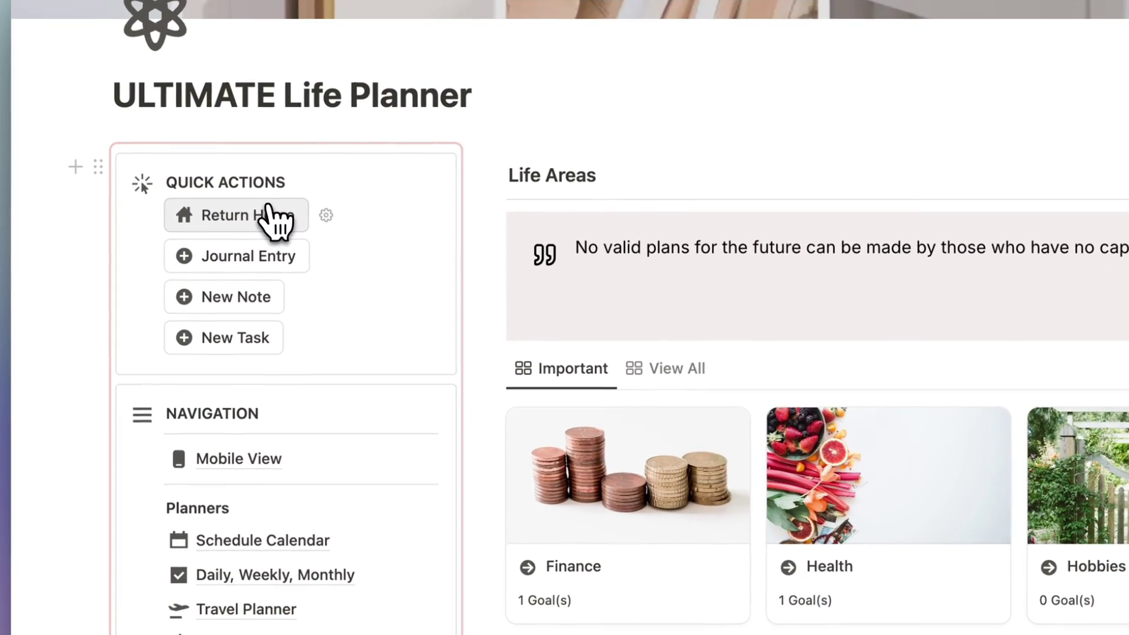
Step: Return home, toggle Life Areas between all and important, and check the task dashboard views
click(274, 219)
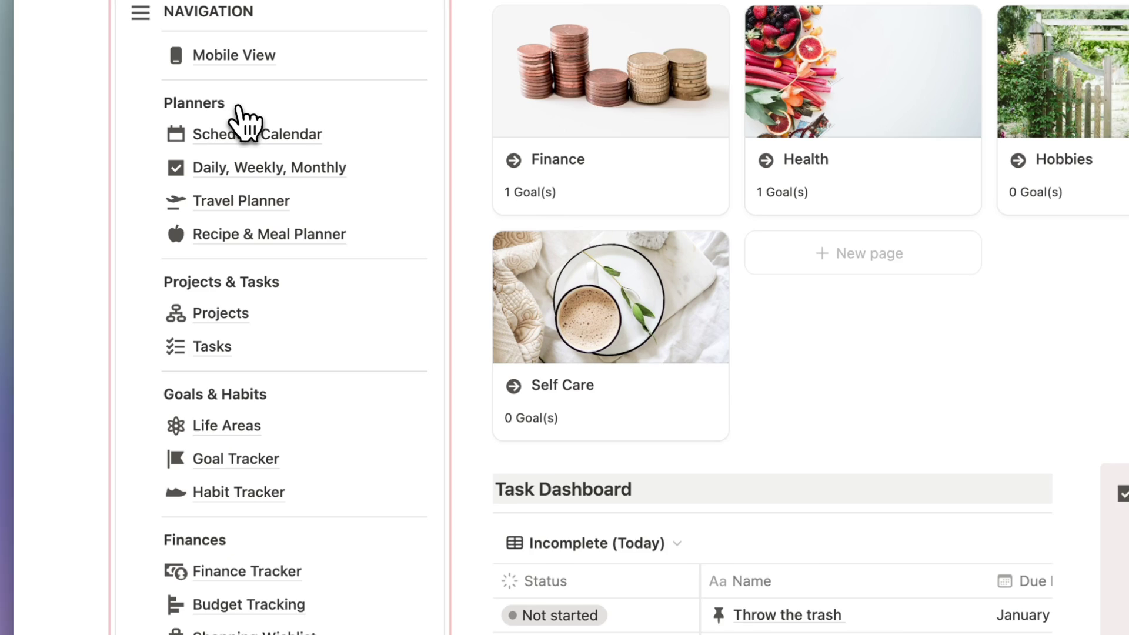
scroll(266, 313, down, 2)
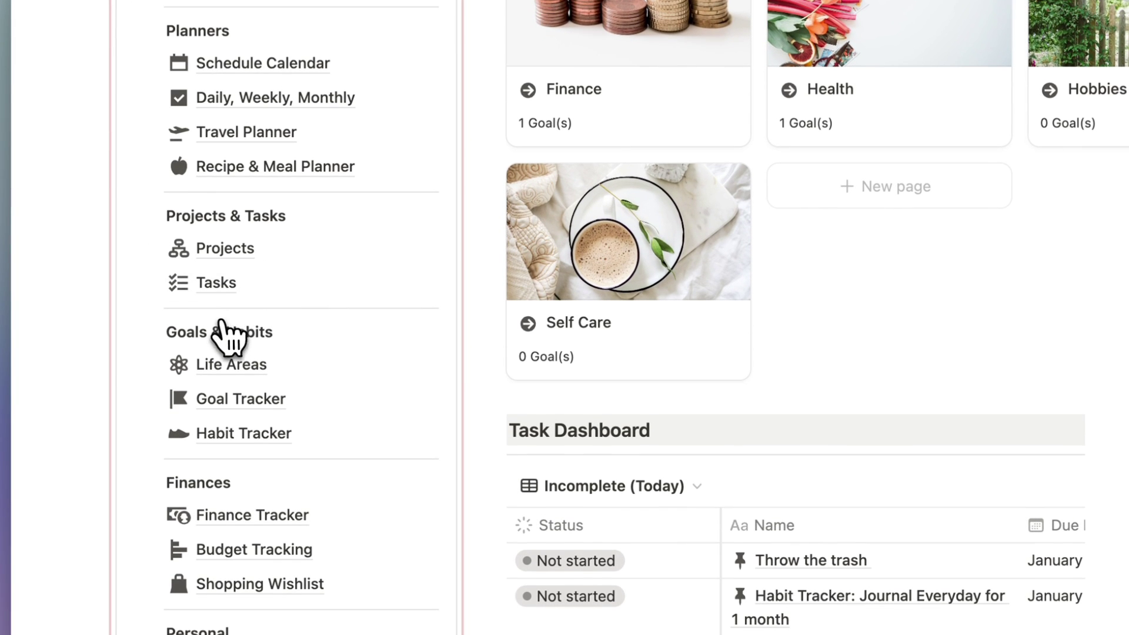
scroll(262, 370, down, 3)
scroll(244, 398, down, 4)
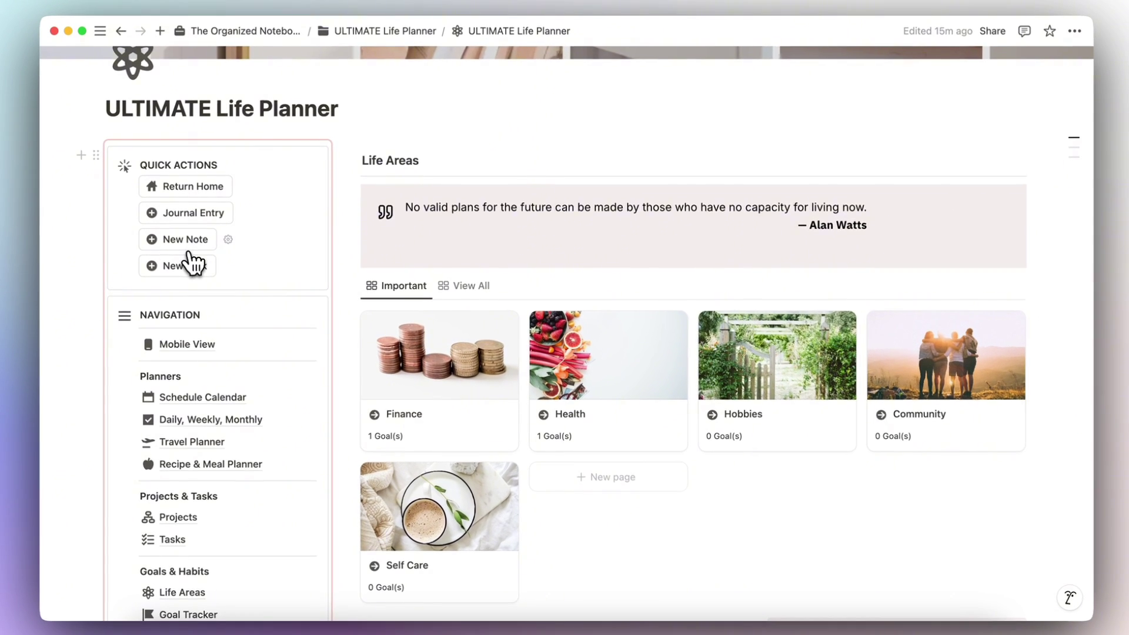
scroll(190, 262, down, 3)
scroll(190, 262, down, 3)
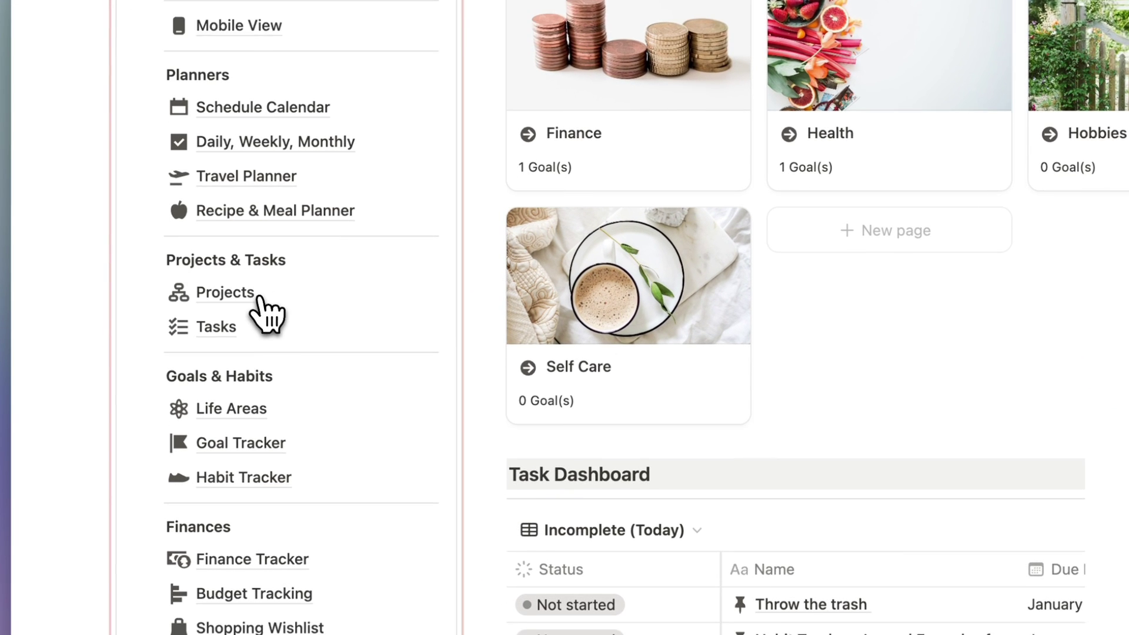
scroll(264, 311, down, 1)
scroll(270, 347, down, 2)
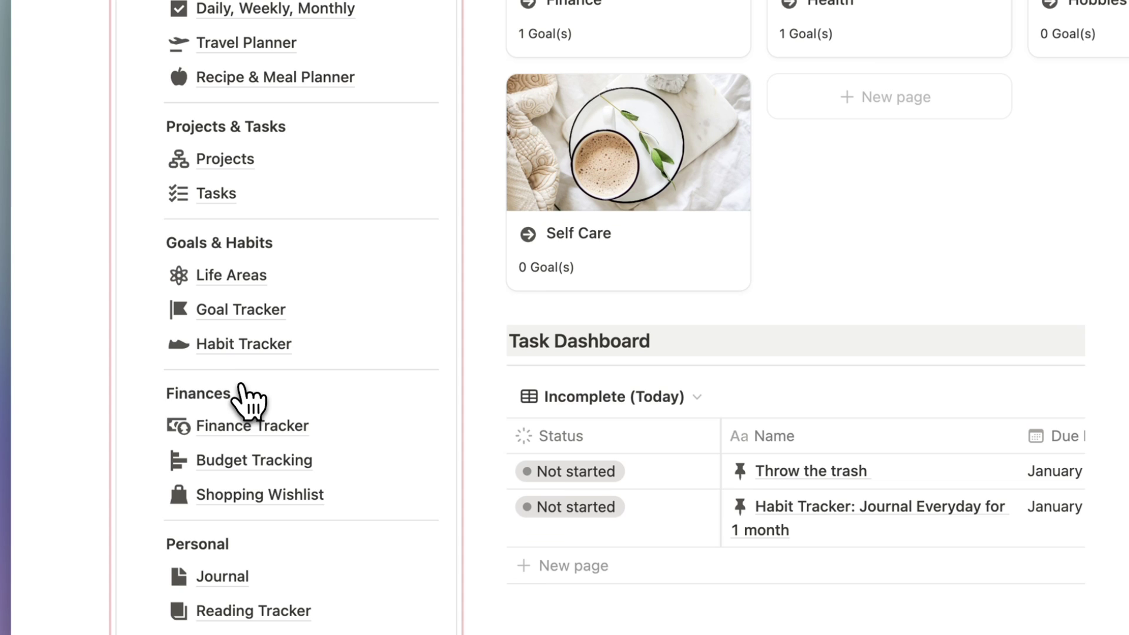
scroll(247, 401, down, 1)
scroll(249, 401, down, 2)
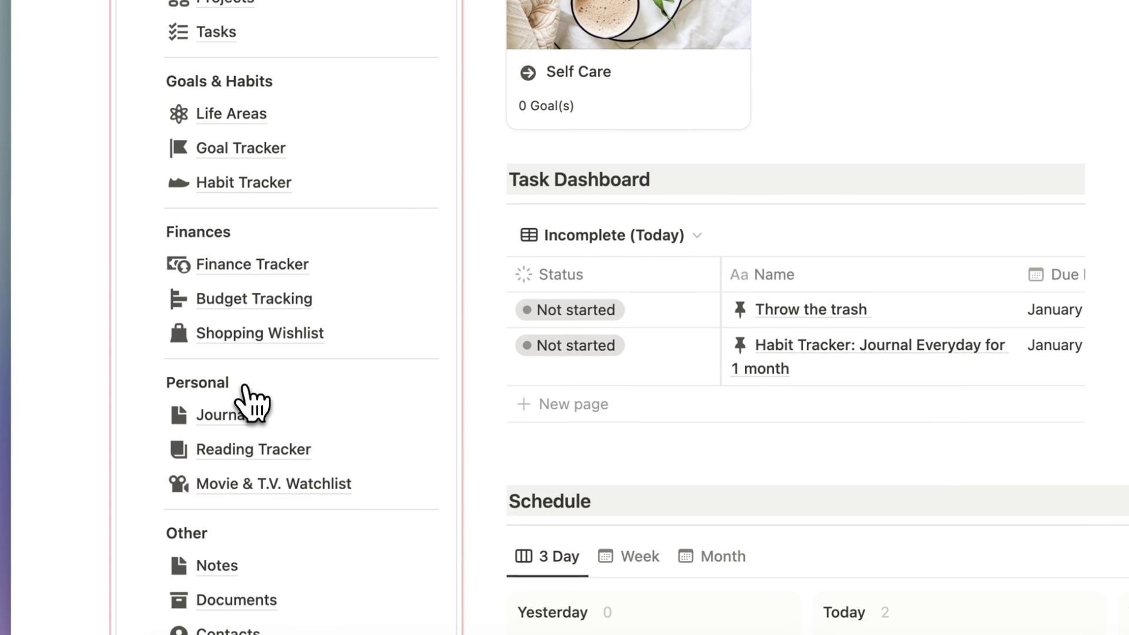
scroll(252, 401, down, 1)
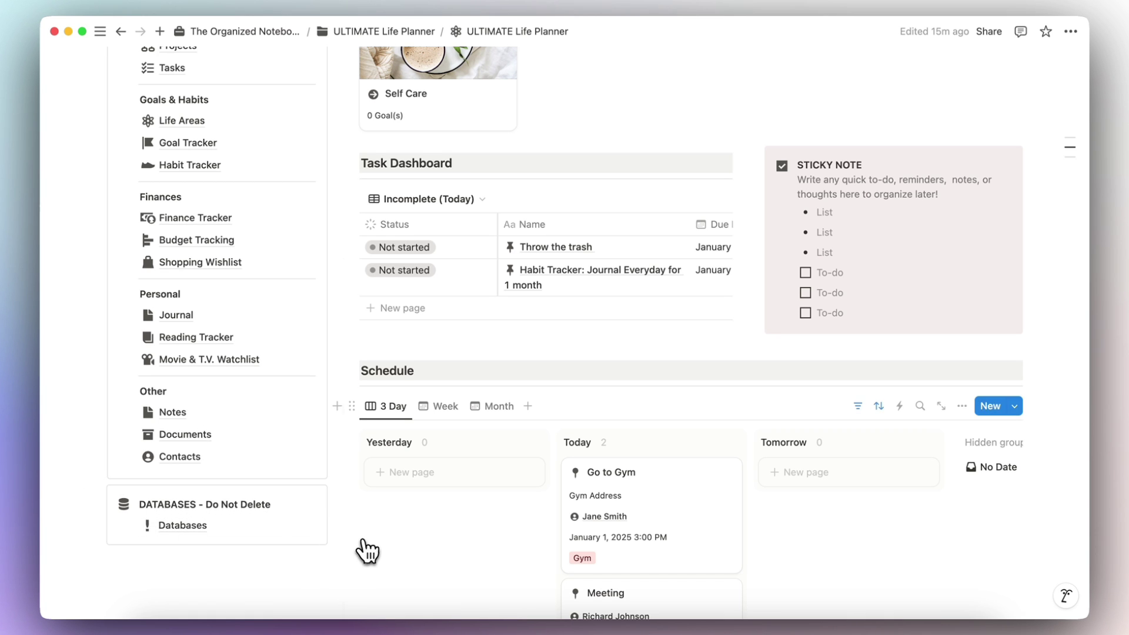
scroll(362, 552, up, 1)
scroll(366, 549, up, 5)
scroll(369, 547, up, 3)
scroll(368, 547, up, 3)
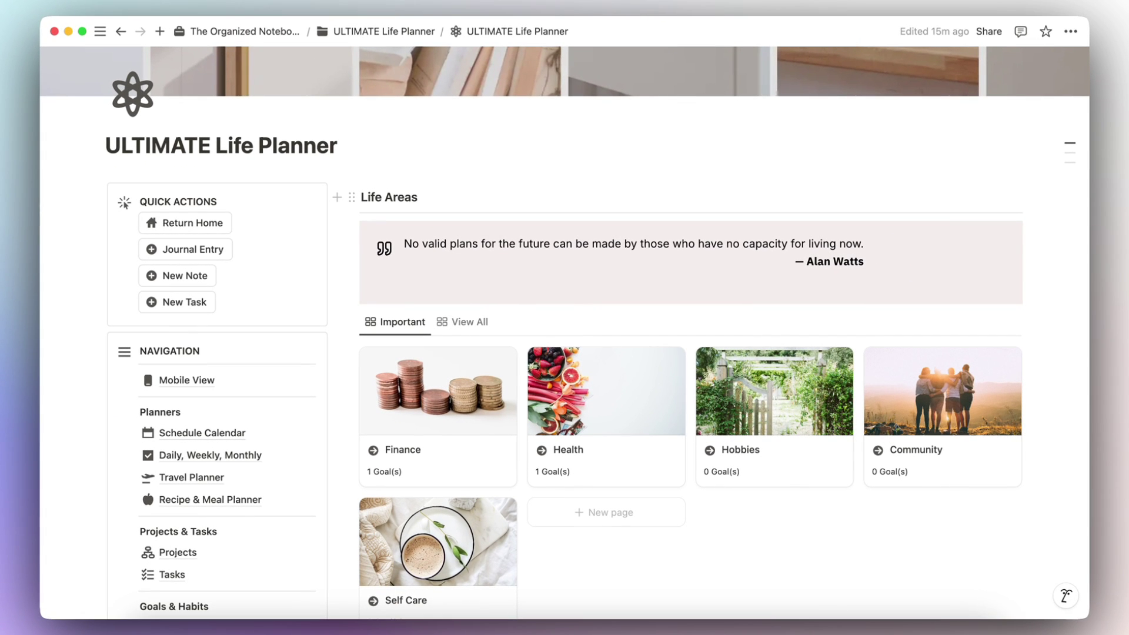
scroll(559, 201, down, 4)
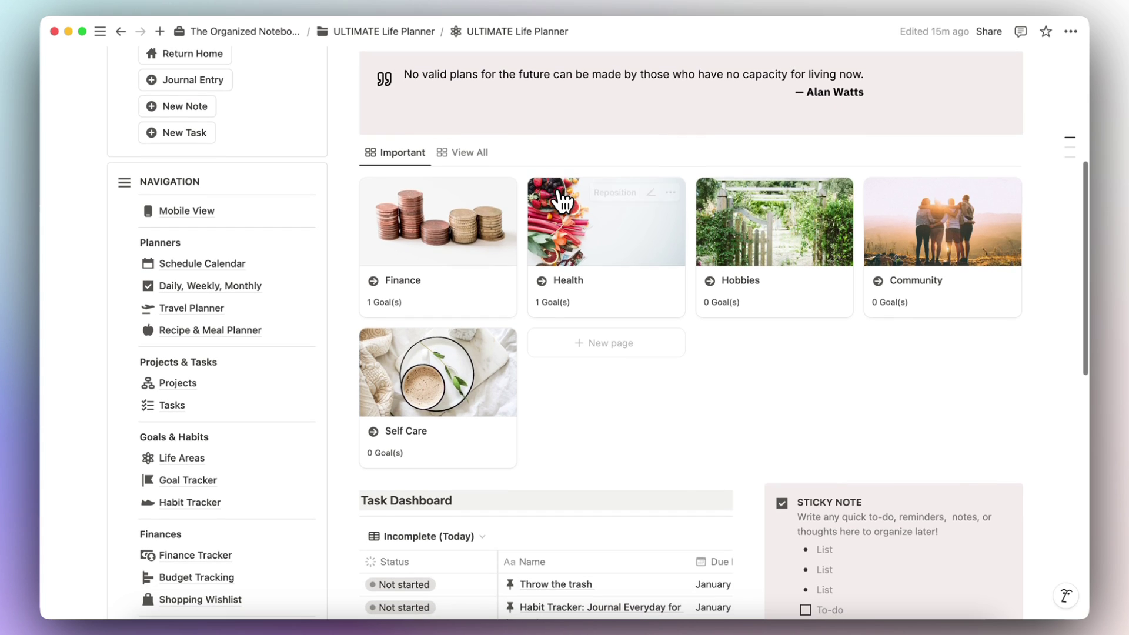
mouse_move(438, 410)
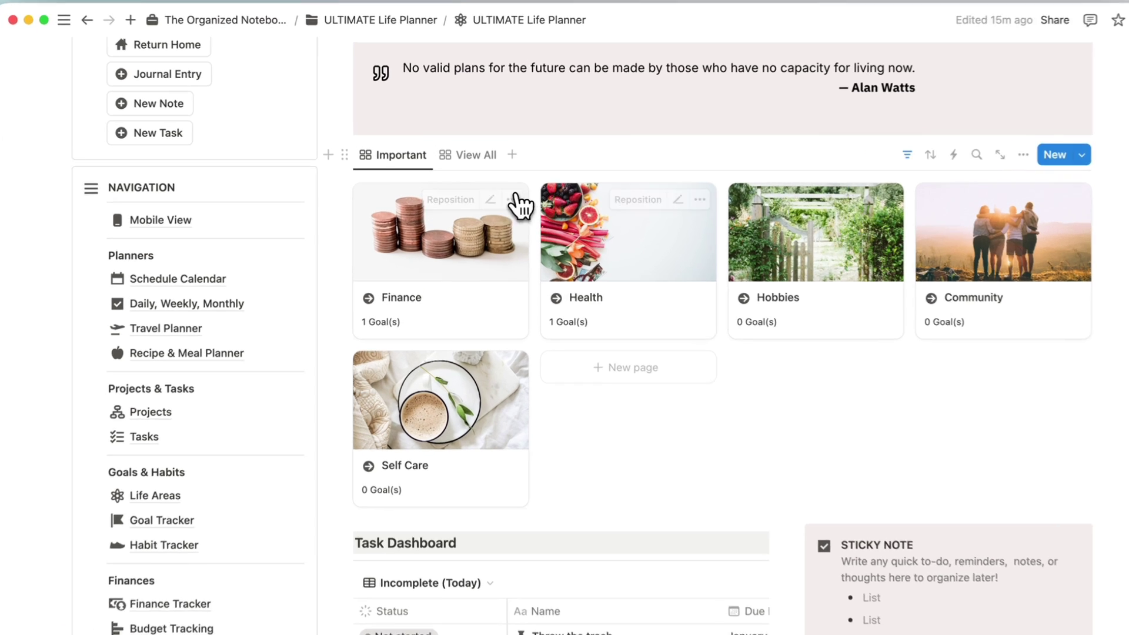
click(469, 152)
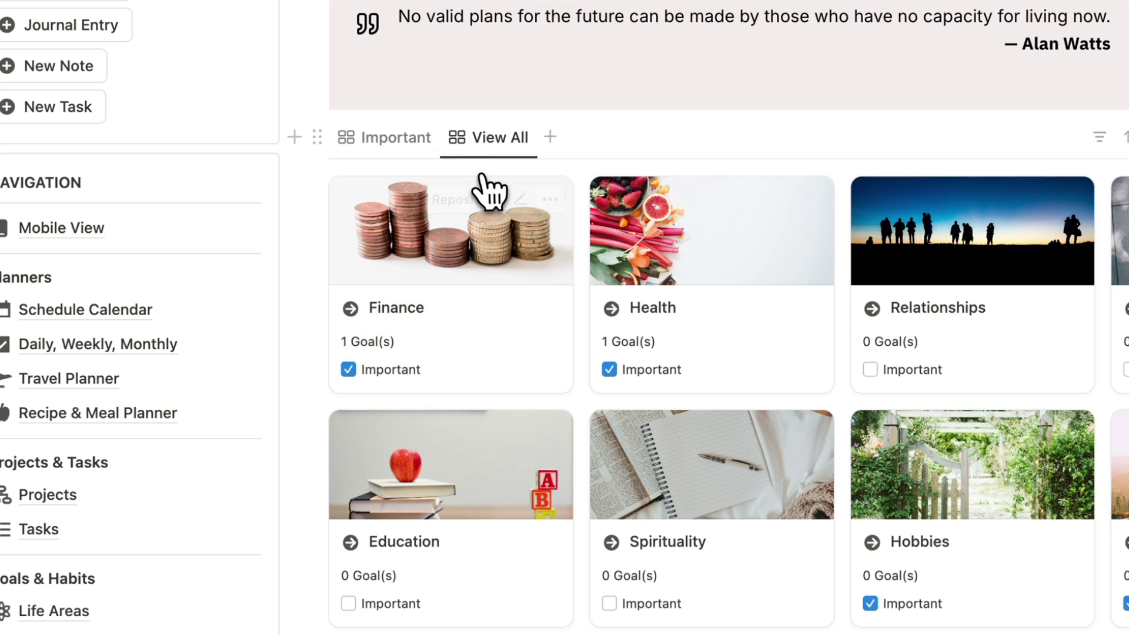
click(402, 141)
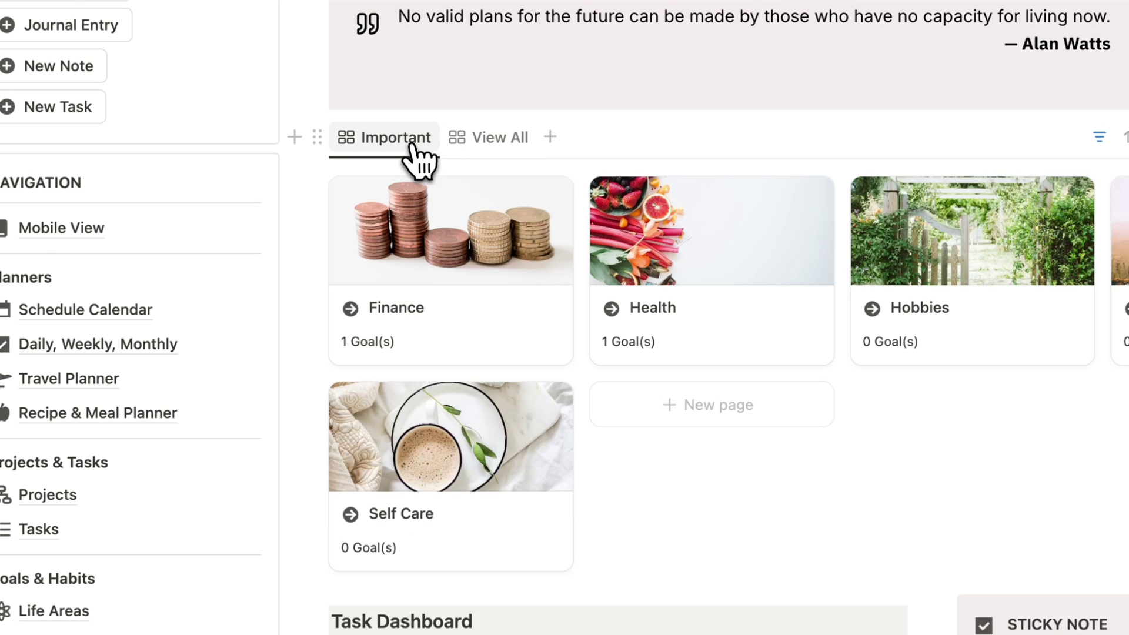
scroll(415, 164, down, 5)
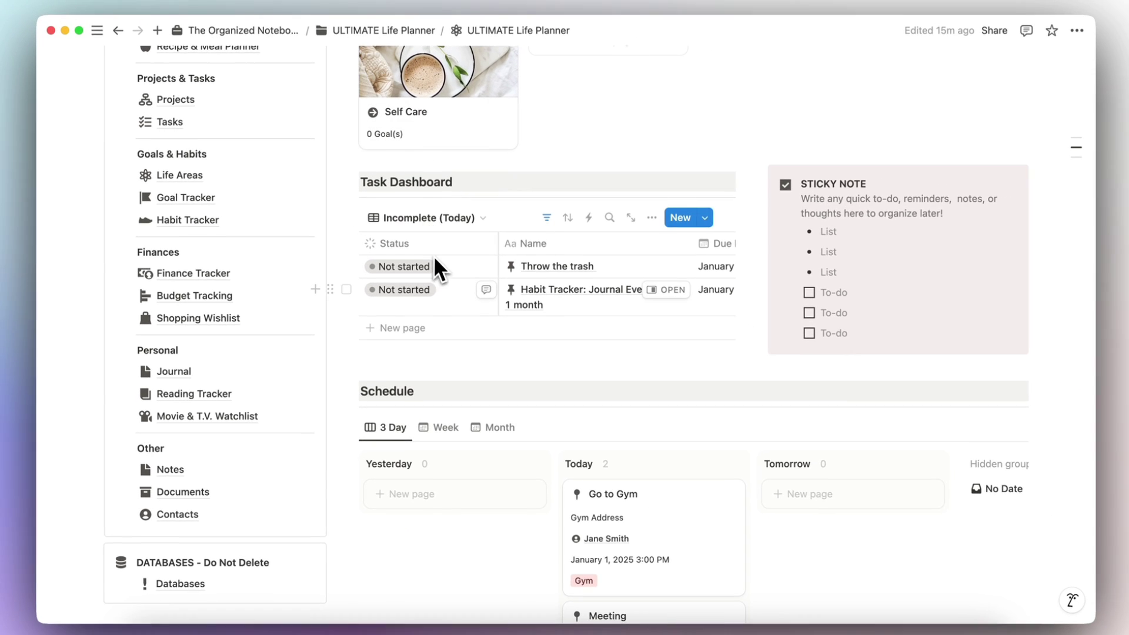
scroll(440, 283, right, 1)
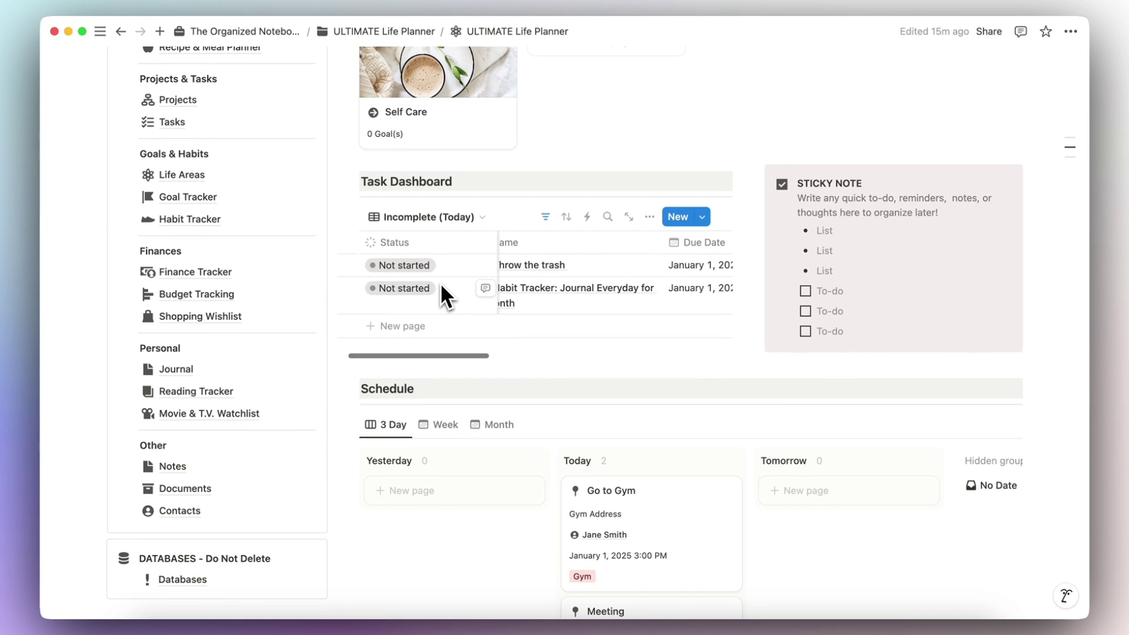
click(437, 223)
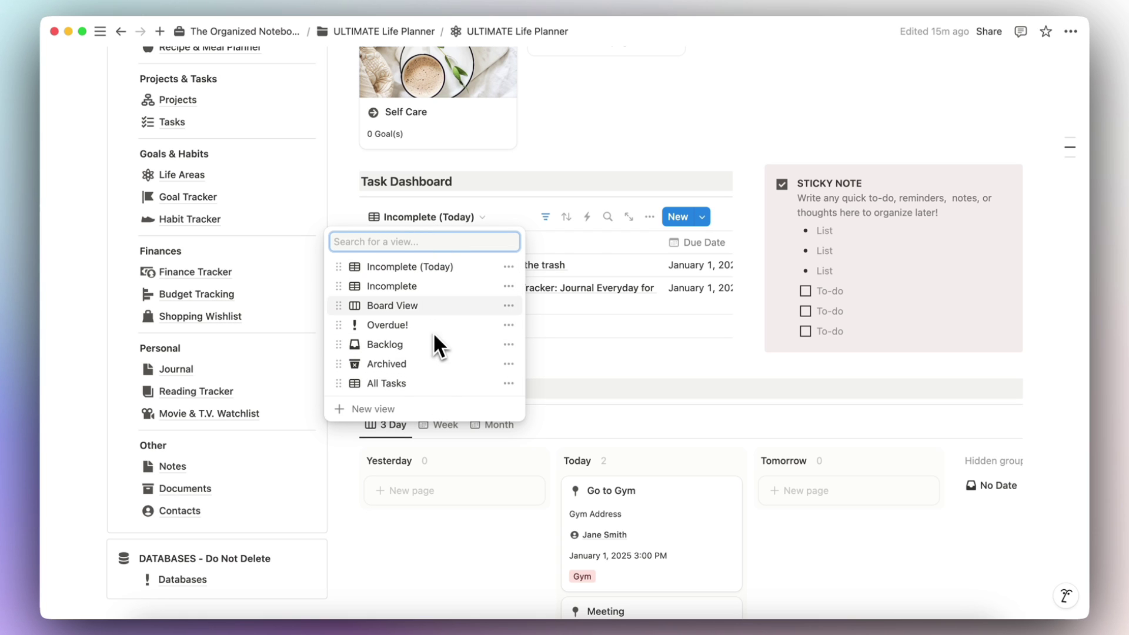
click(446, 212)
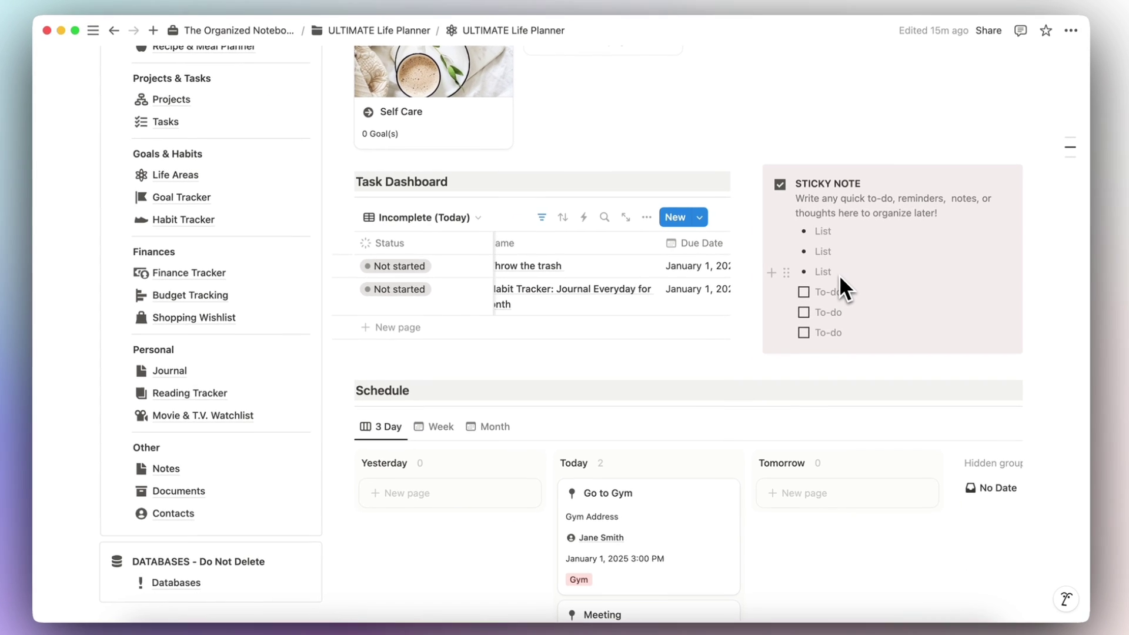
scroll(705, 347, down, 3)
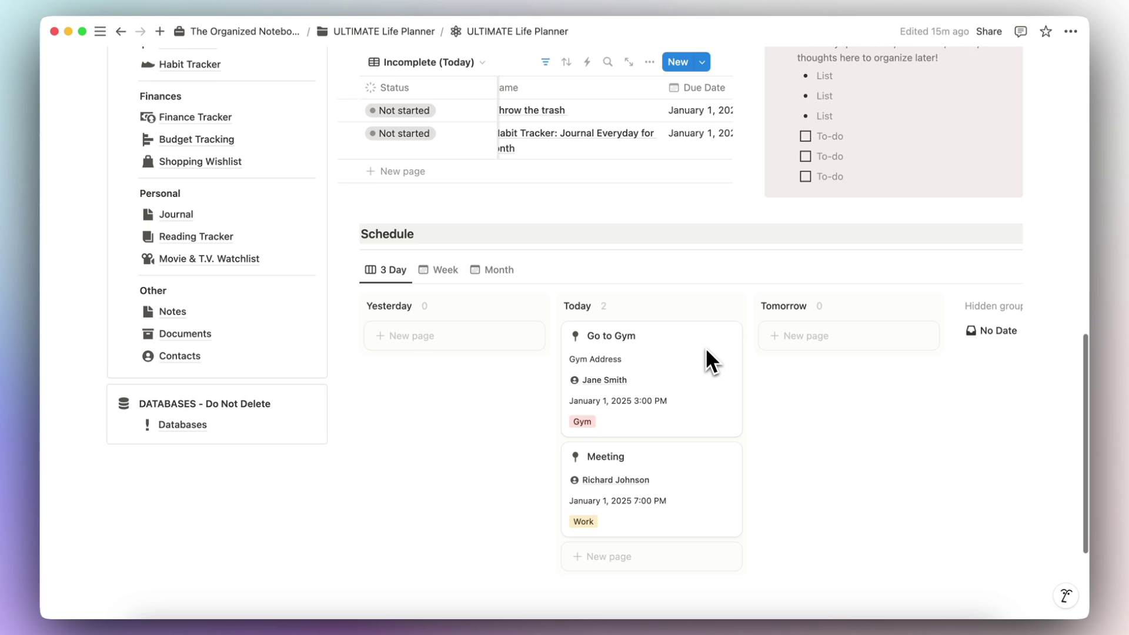
scroll(704, 346, down, 2)
scroll(704, 347, down, 1)
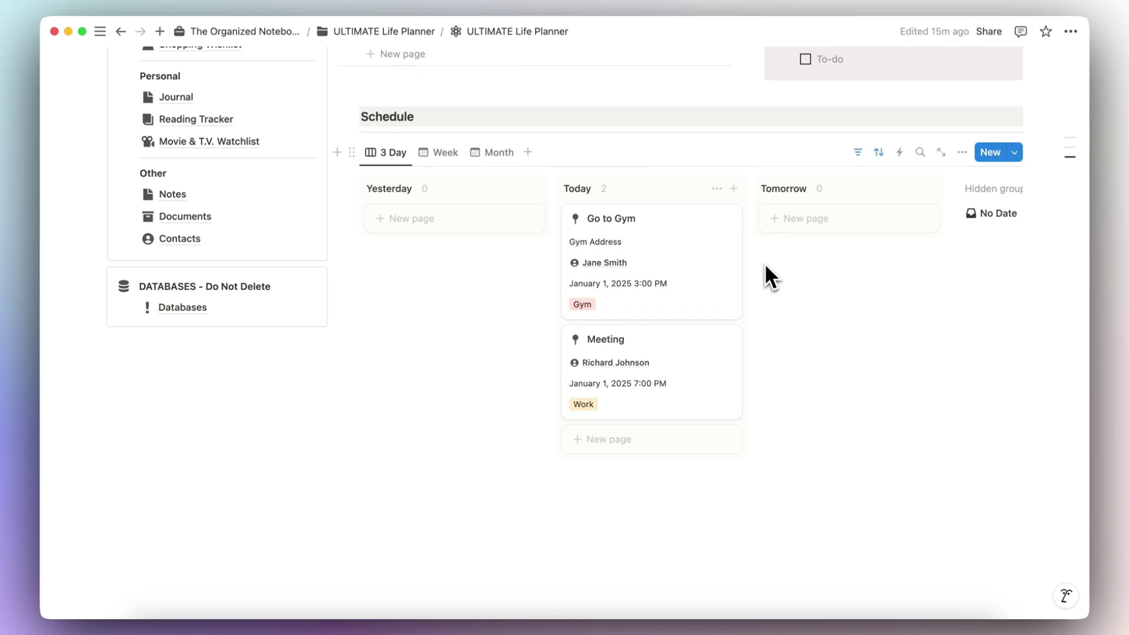
Step: Switch the schedule to Week, then Month calendars, and preview the Go to Gym event
click(445, 153)
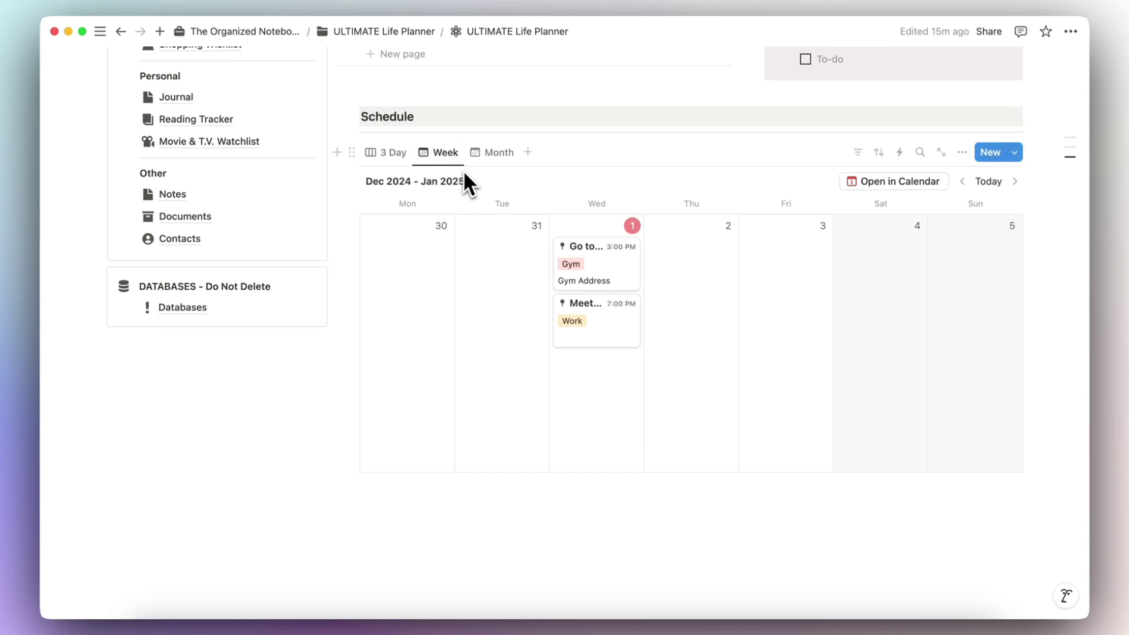
click(499, 154)
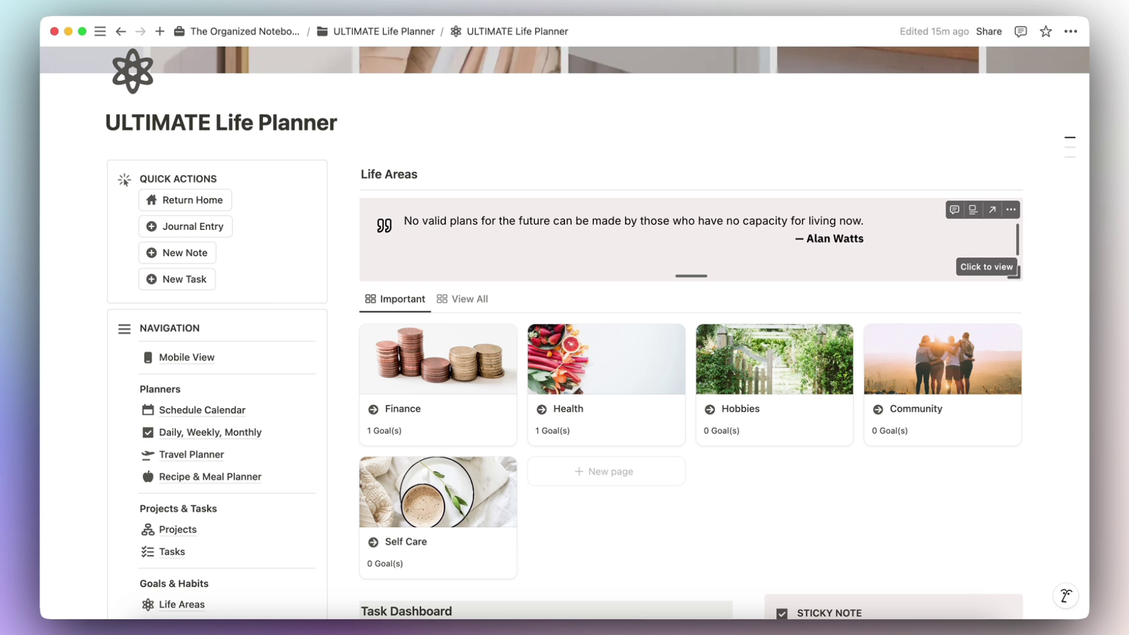
scroll(579, 177, down, 5)
scroll(580, 176, down, 1)
scroll(580, 171, down, 3)
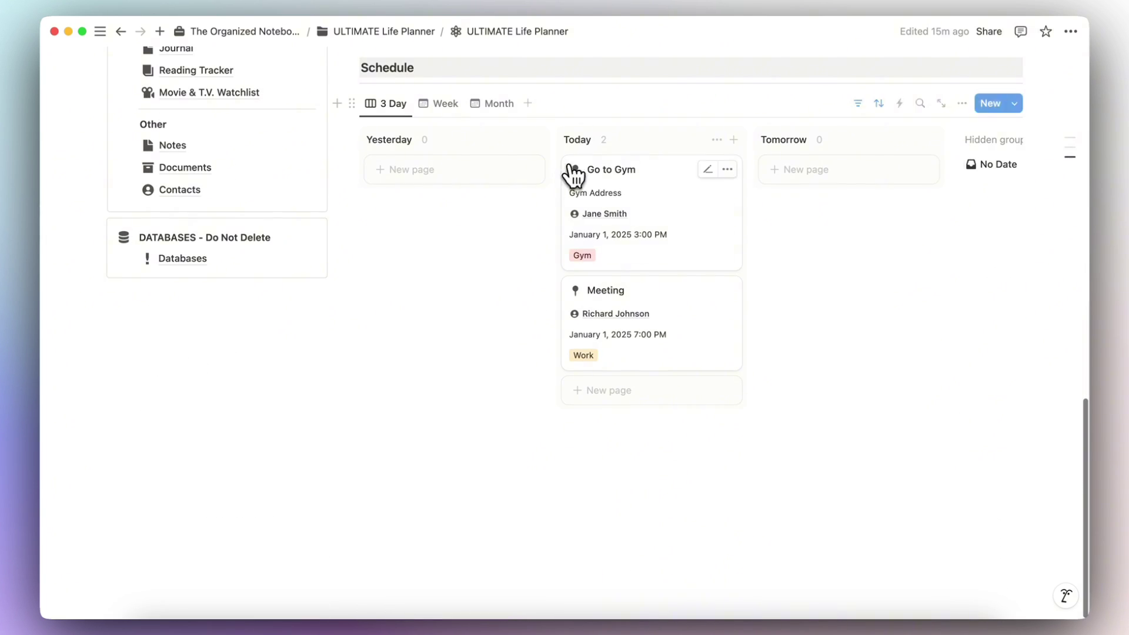
click(680, 196)
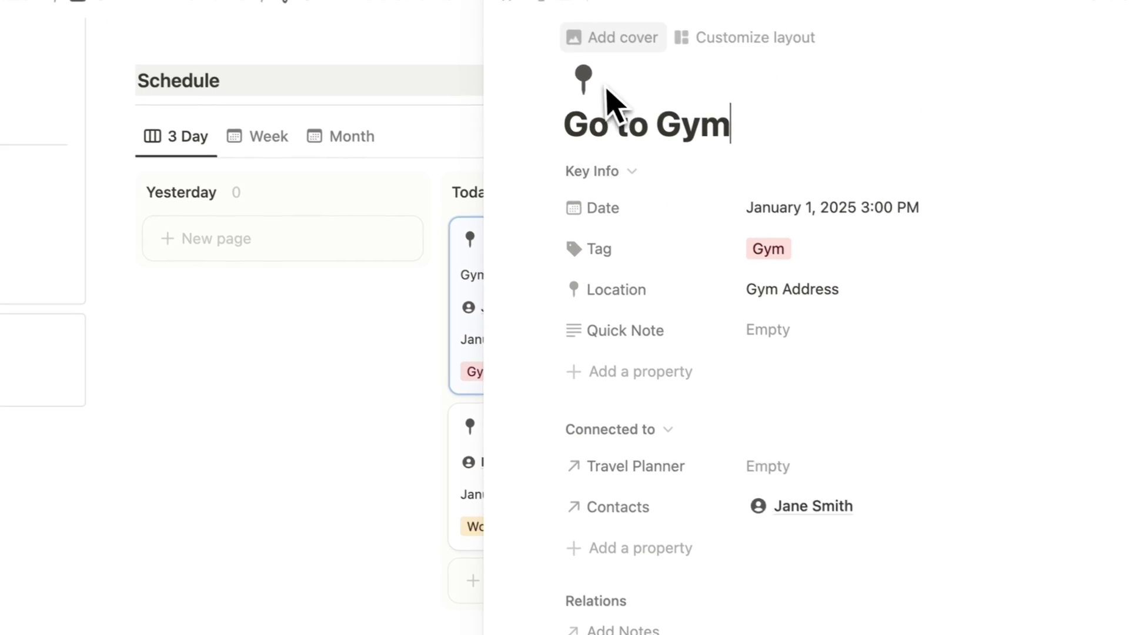
click(609, 37)
scroll(450, 274, up, 5)
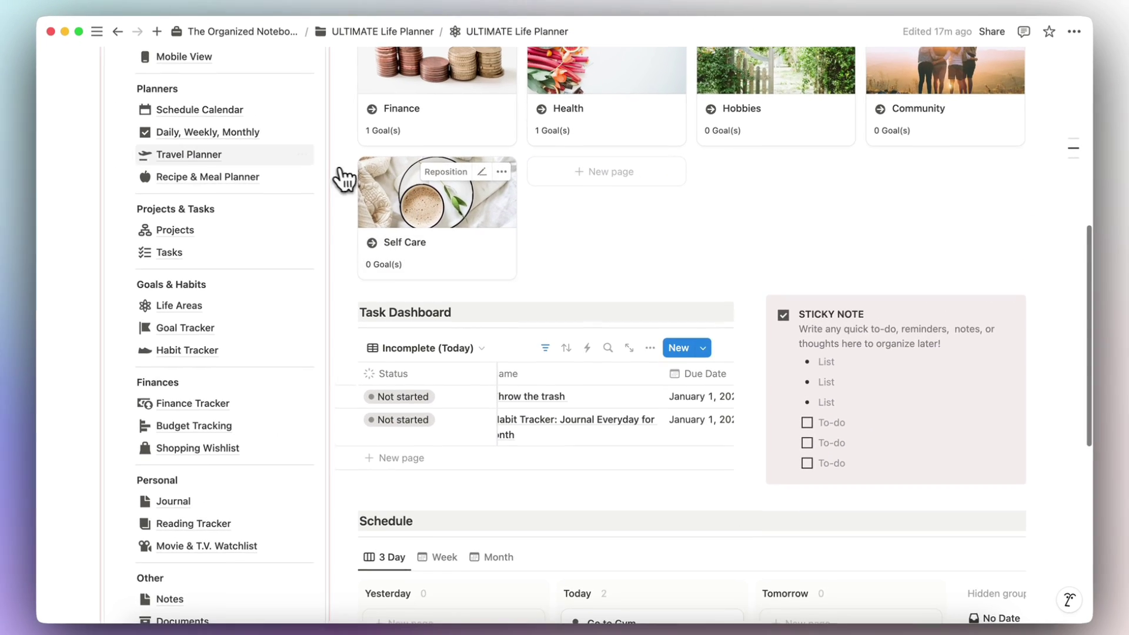
Step: In London: Spring Trip, add a January 1 event titled 'Vist a Restaurant'
click(212, 156)
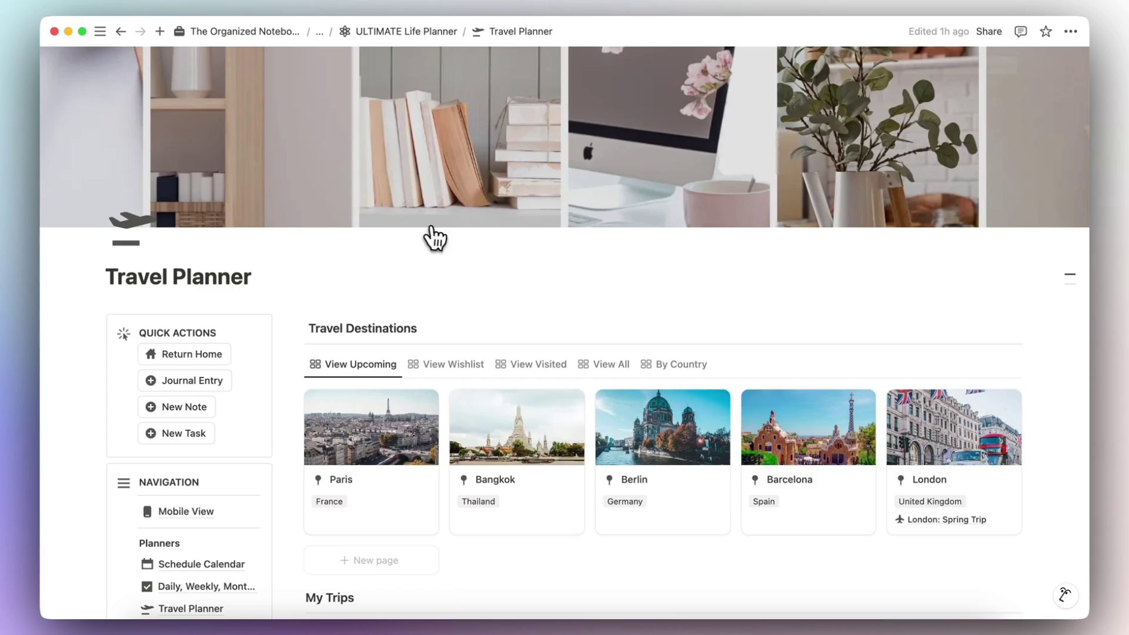
scroll(439, 241, down, 5)
scroll(471, 252, down, 1)
click(416, 316)
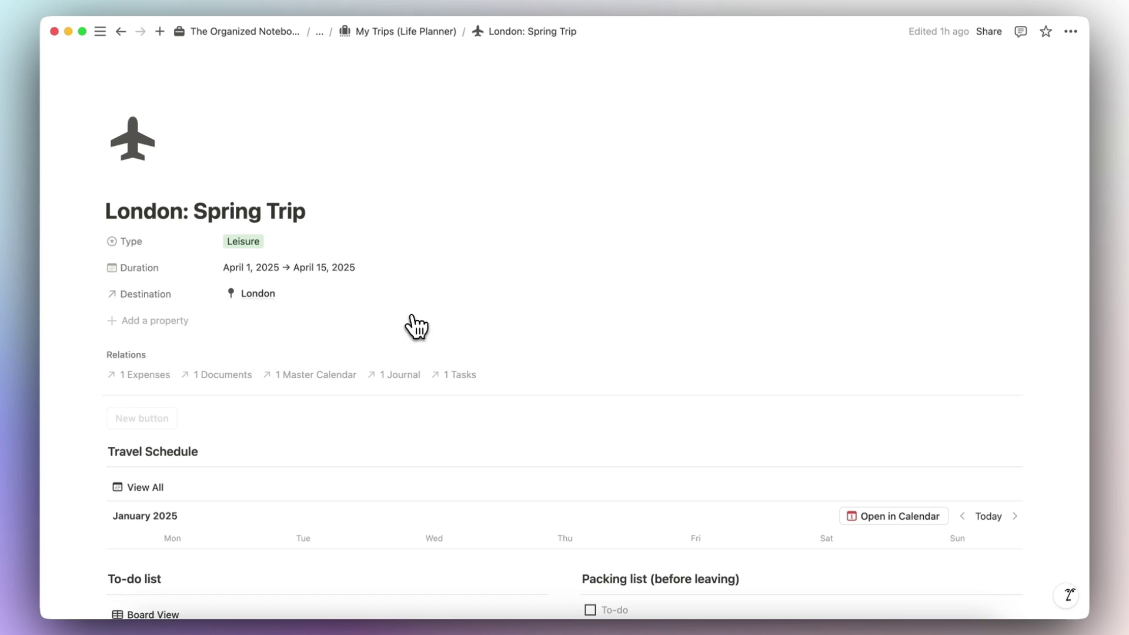
scroll(631, 369, down, 4)
mouse_move(434, 350)
click(380, 235)
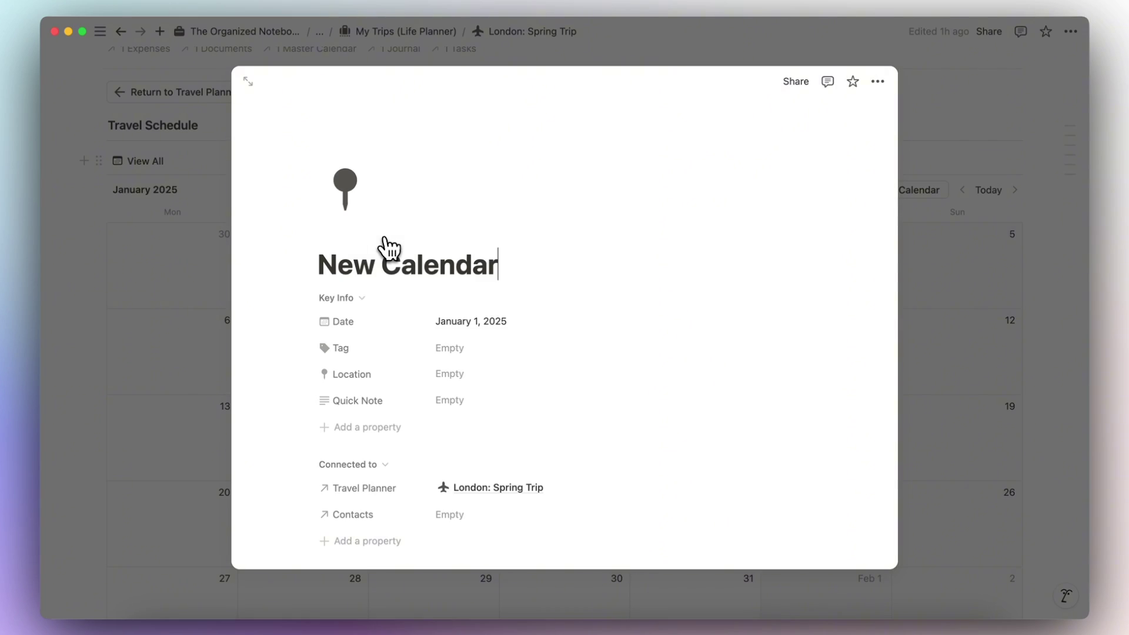
triple_click(412, 265)
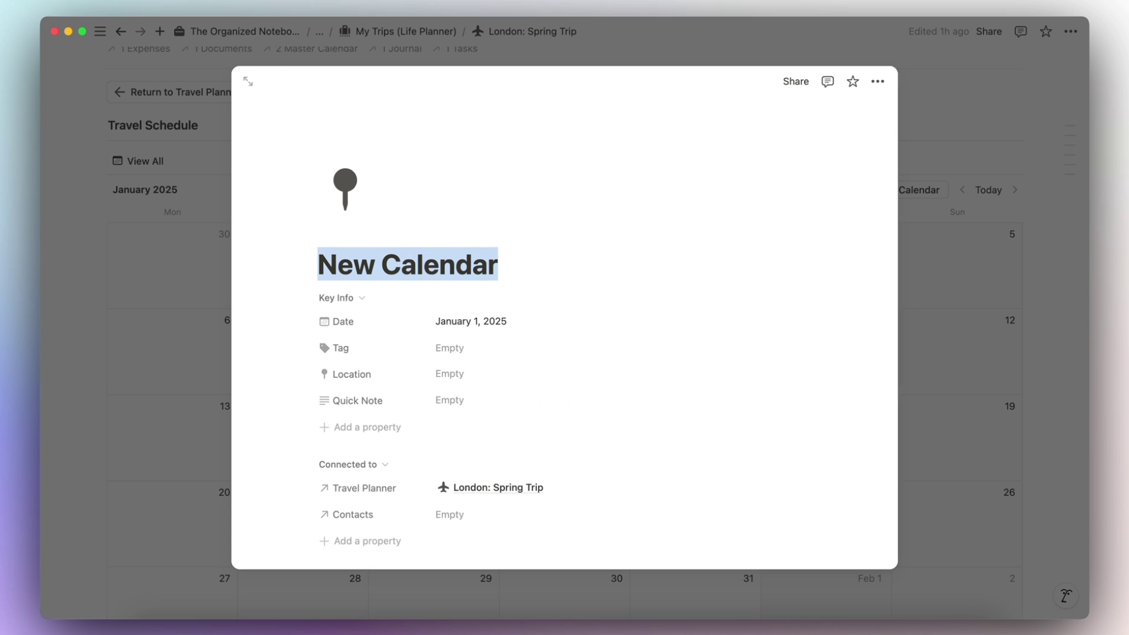
text(Vist a Restauran)
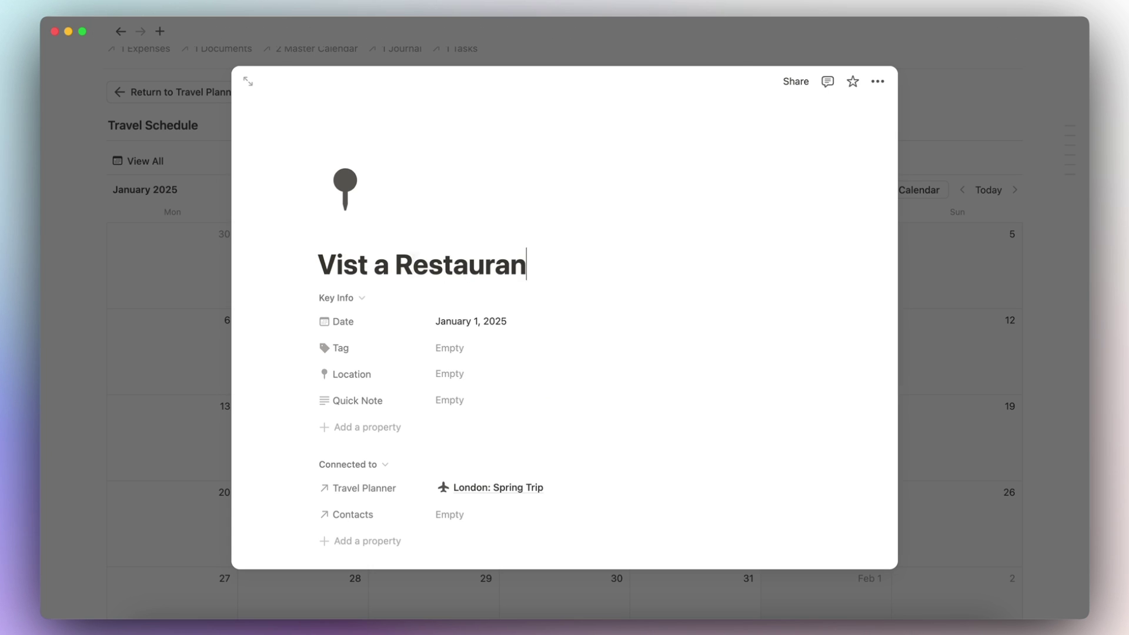
text(t)
Step: Close the new event and go back through Travel Planner to the Life Planner home
click(972, 253)
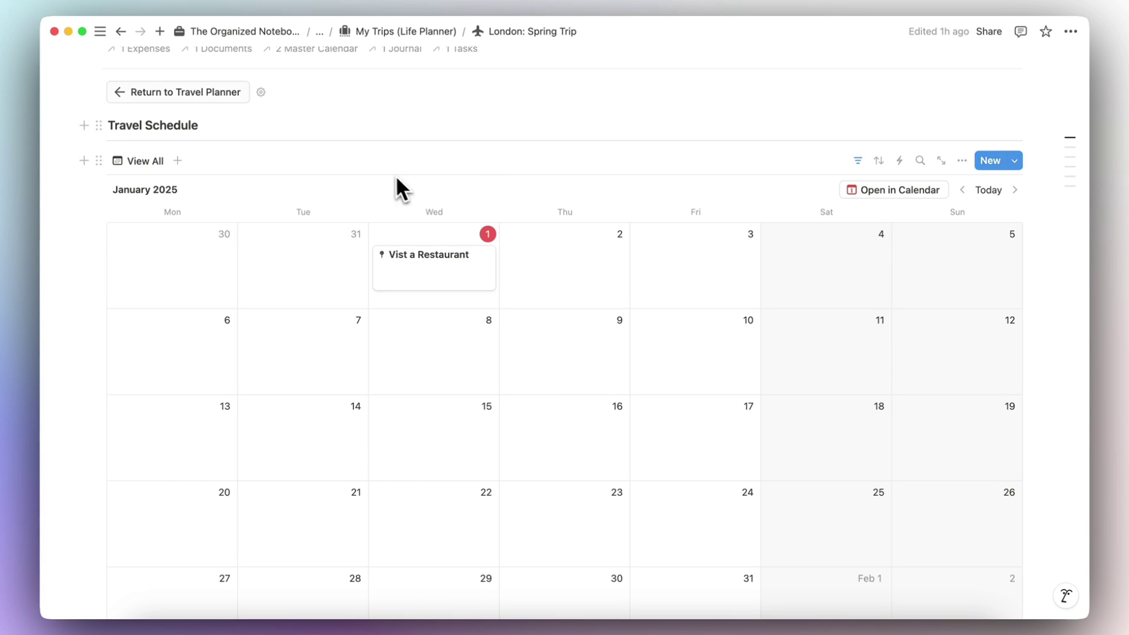
click(208, 93)
mouse_move(187, 354)
click(191, 363)
scroll(442, 318, down, 5)
scroll(443, 317, down, 5)
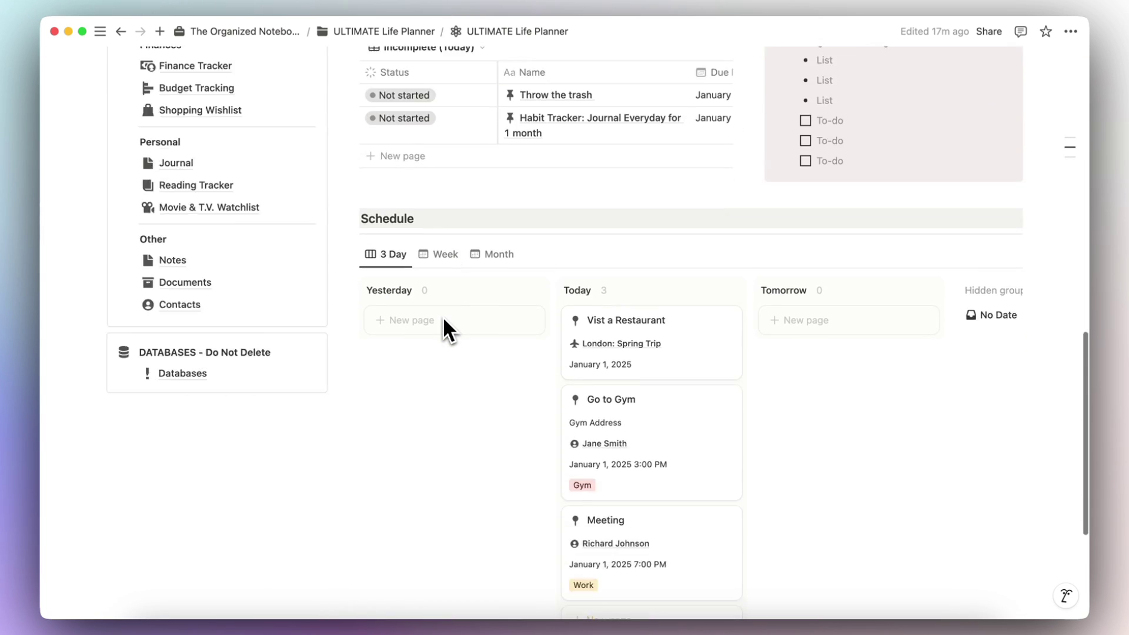
scroll(444, 321, down, 1)
mouse_move(652, 342)
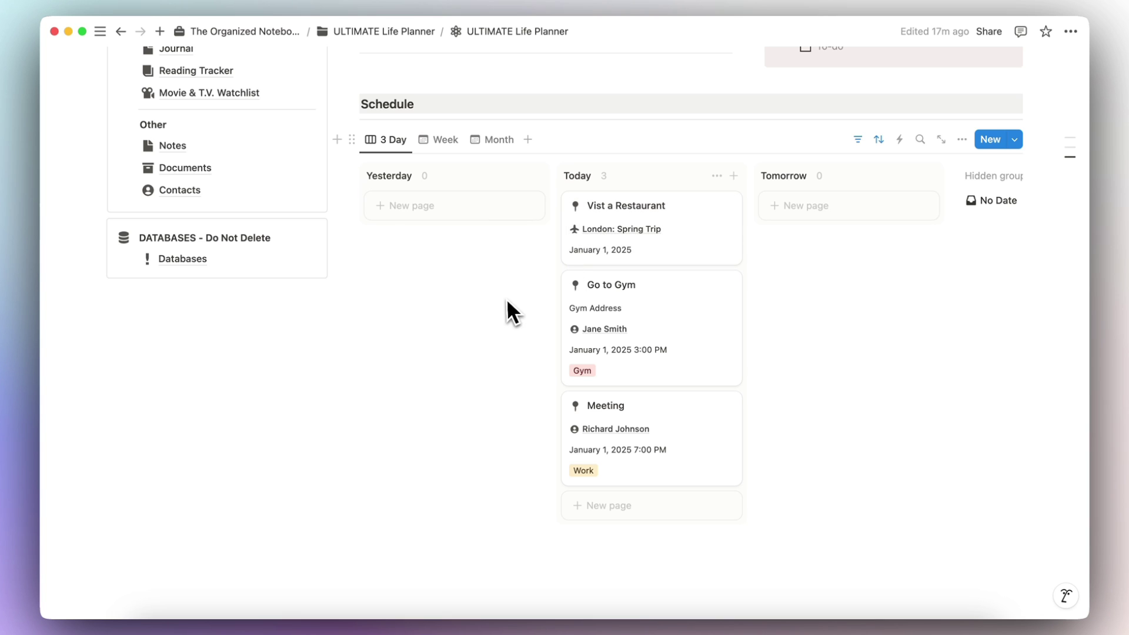
scroll(502, 309, up, 2)
scroll(397, 313, up, 2)
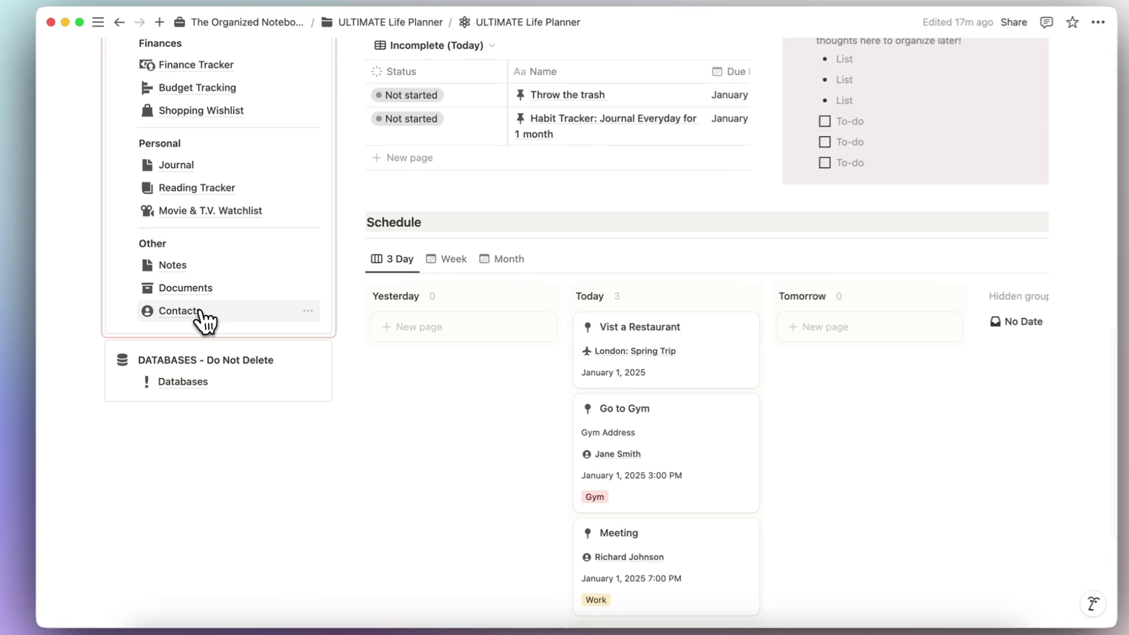
Step: Open Contacts and view Jane Smith's card and her linked Go to Gym event, then close the previews
click(196, 313)
scroll(429, 296, down, 3)
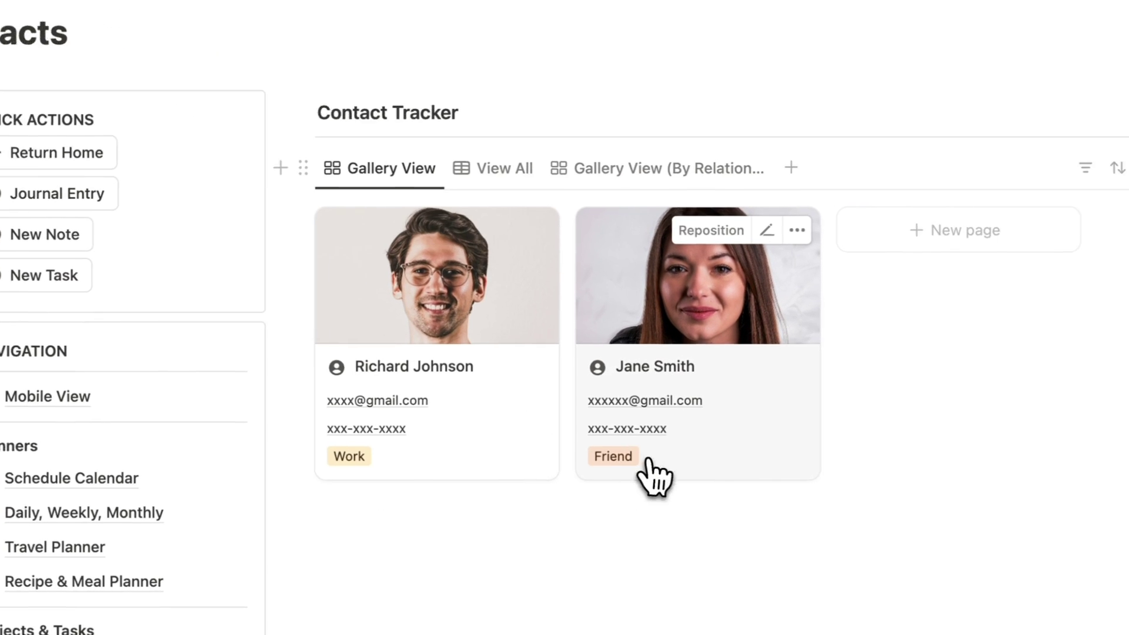
click(715, 412)
scroll(696, 383, down, 5)
scroll(695, 383, down, 5)
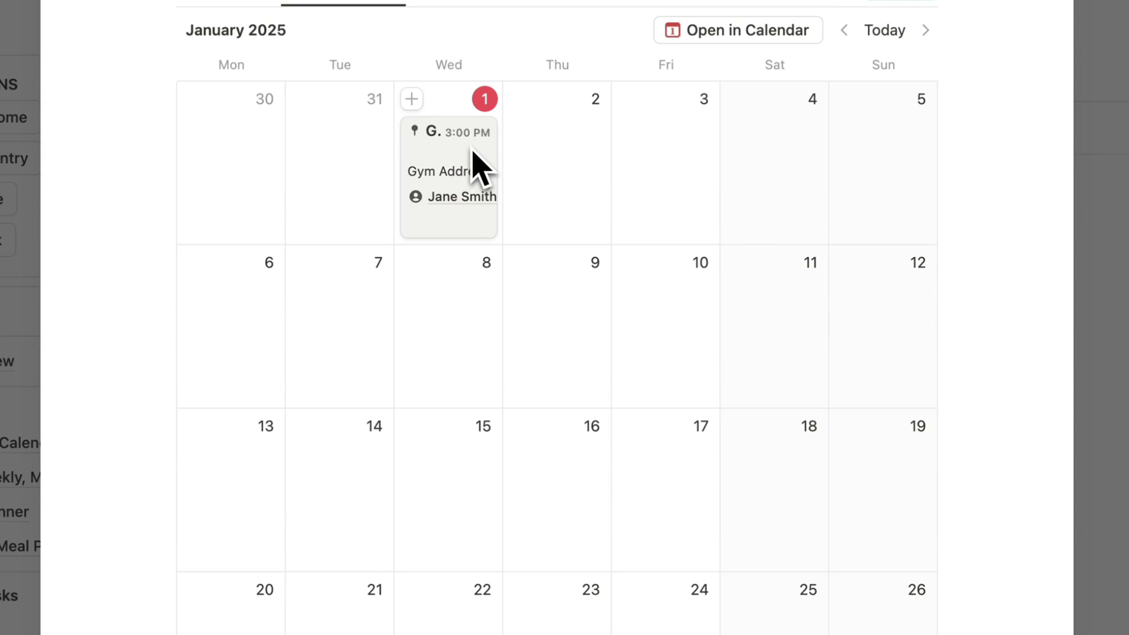
click(509, 480)
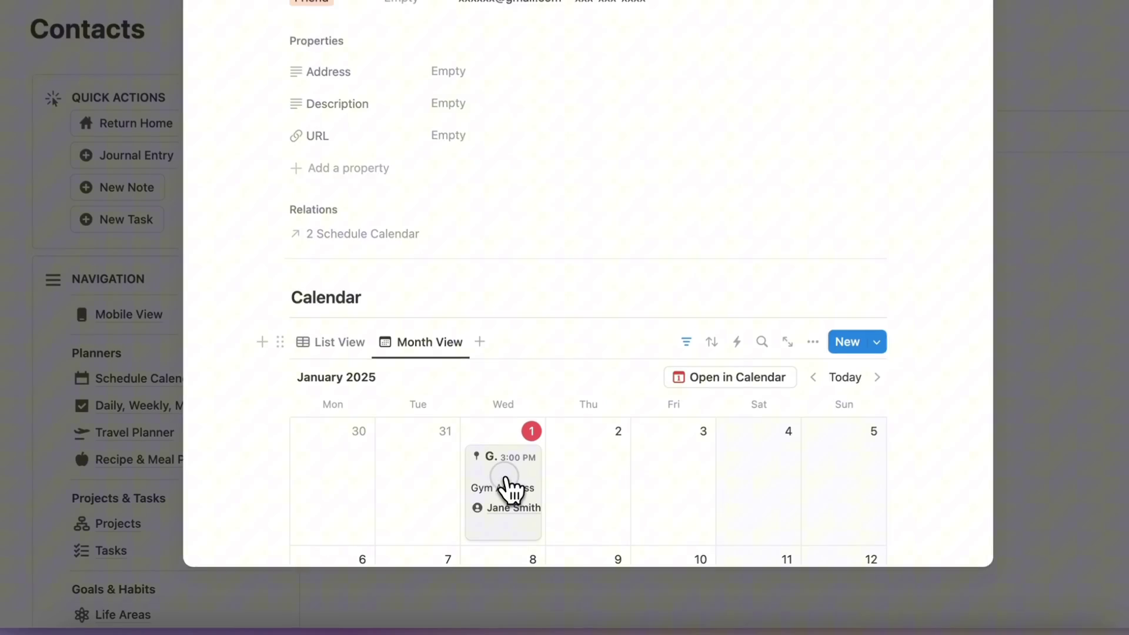
click(953, 343)
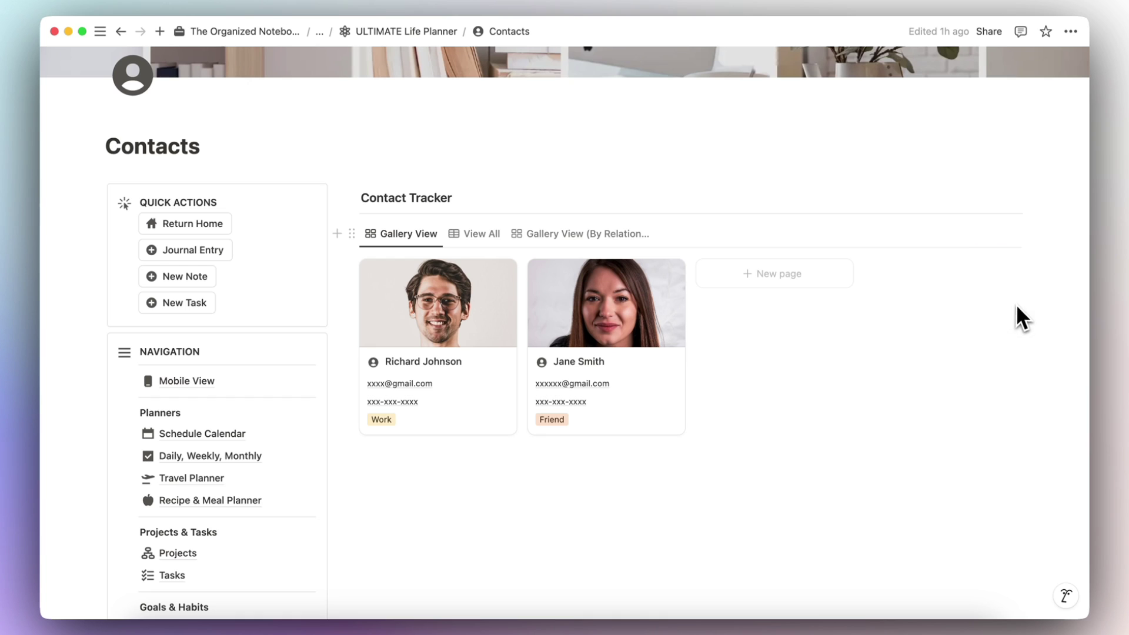
mouse_move(596, 385)
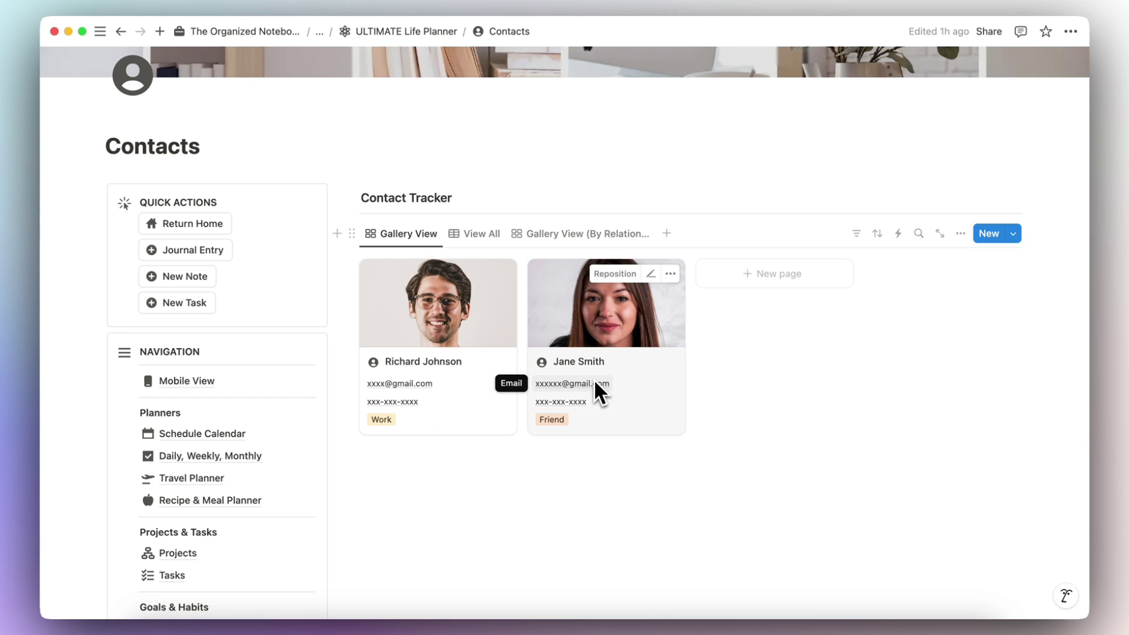
Step: From home, preview the Habit Tracker task, then open the Throw the trash task's details
click(192, 222)
scroll(403, 308, down, 1)
scroll(412, 311, down, 3)
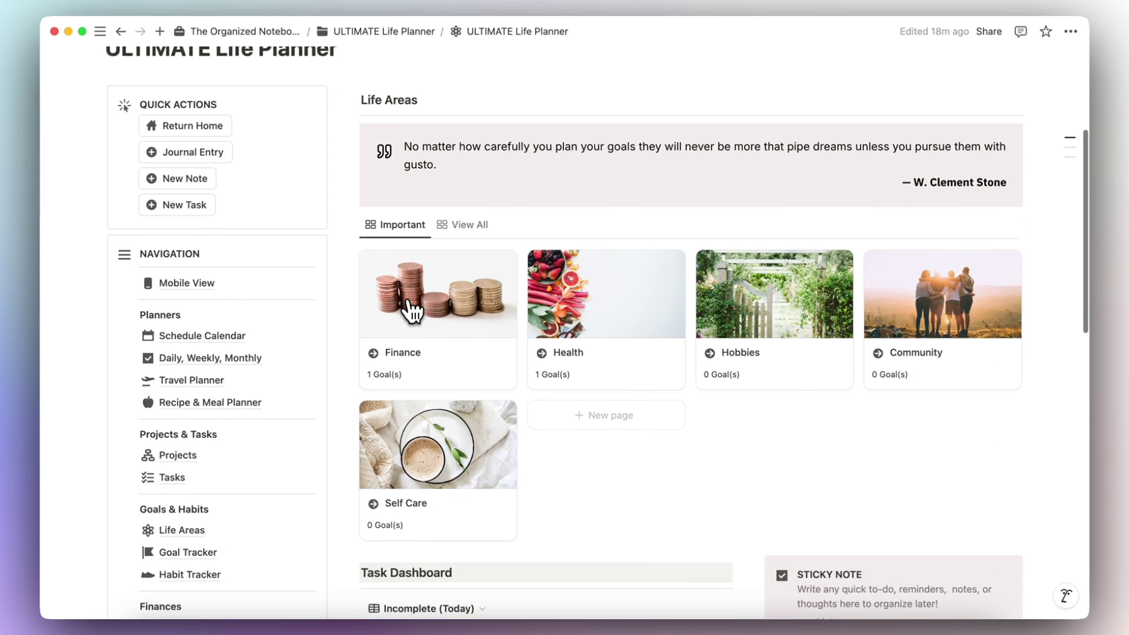
scroll(412, 311, down, 2)
scroll(412, 311, down, 3)
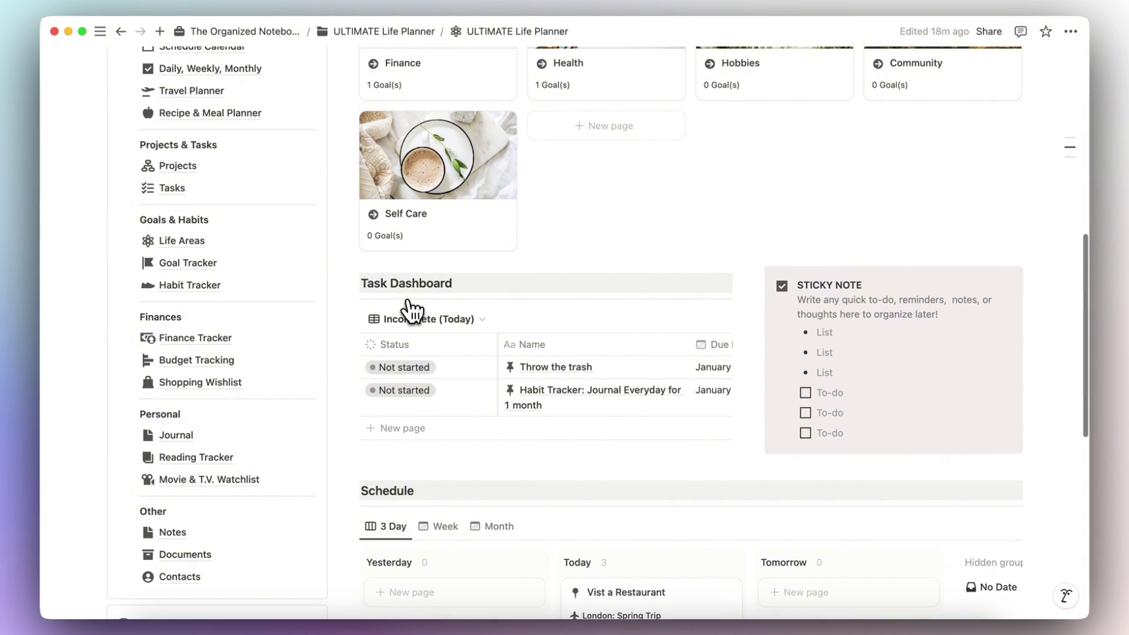
mouse_move(548, 366)
mouse_move(600, 390)
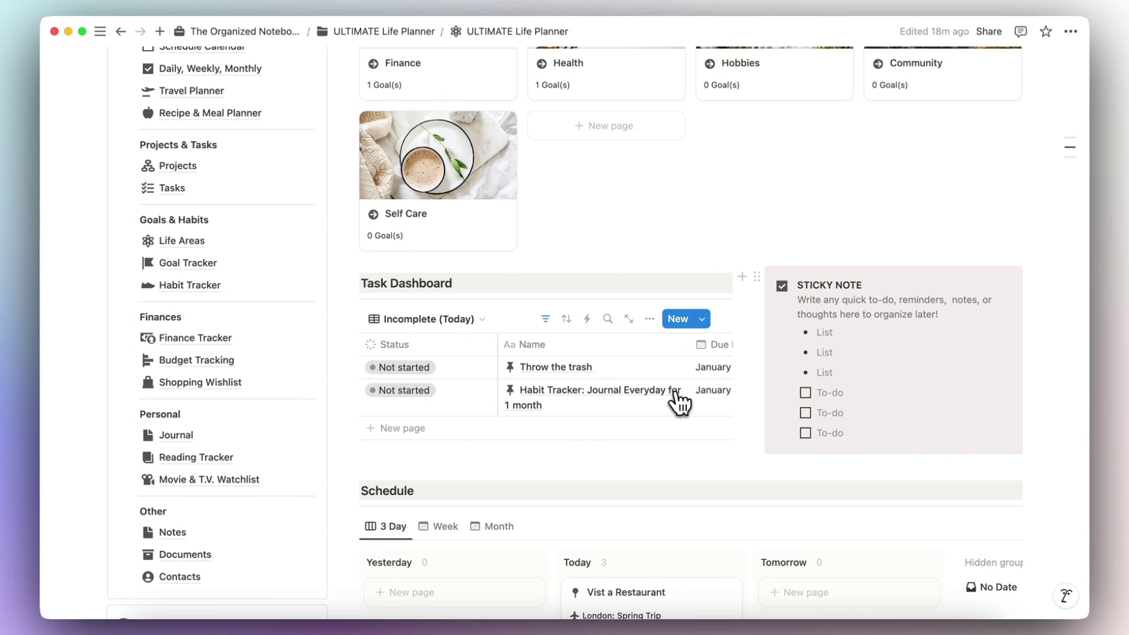
click(650, 394)
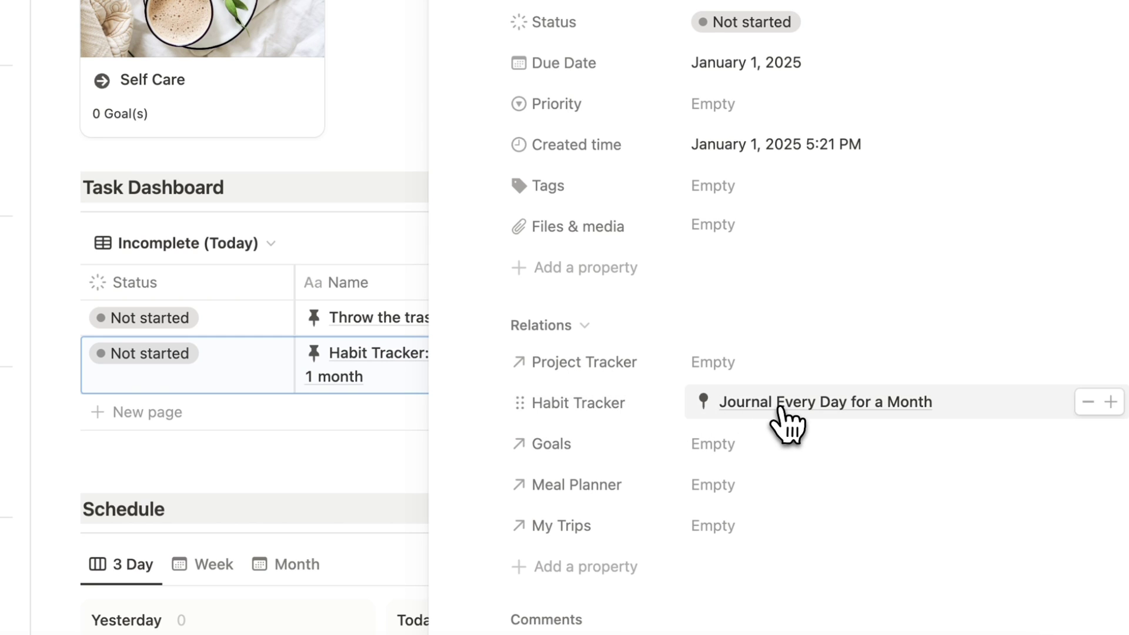
scroll(780, 408, down, 3)
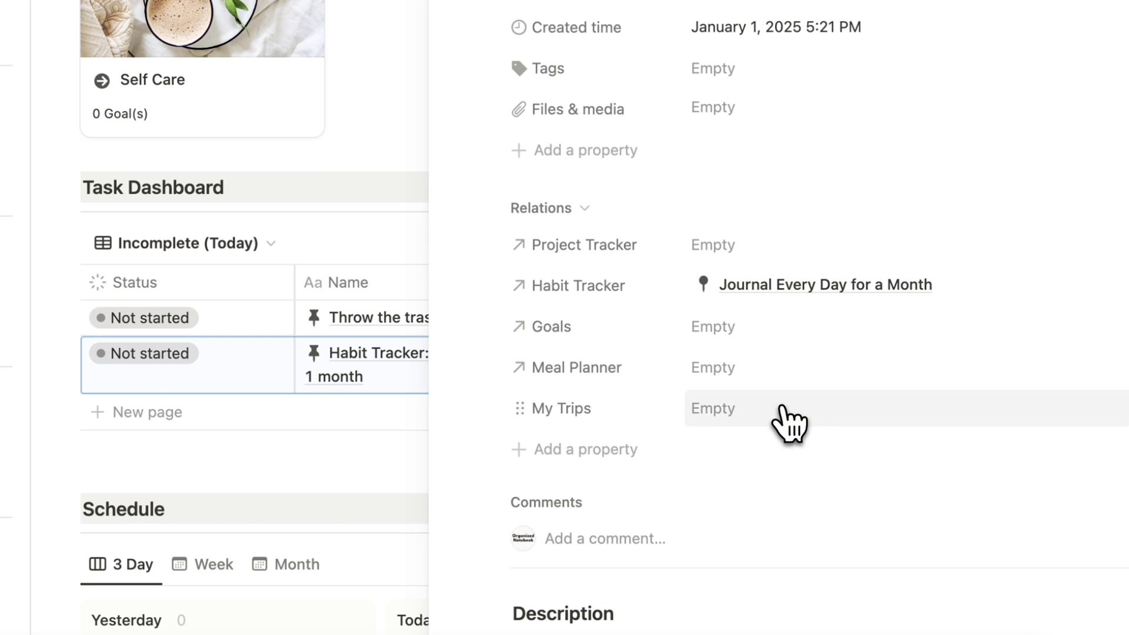
scroll(786, 421, up, 1)
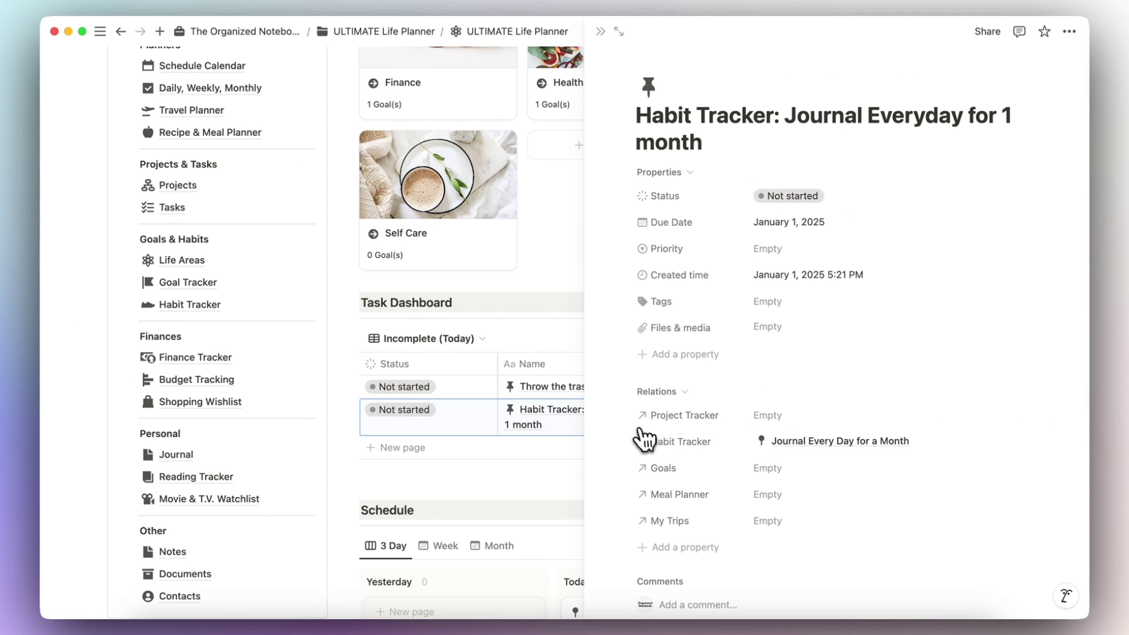
click(600, 32)
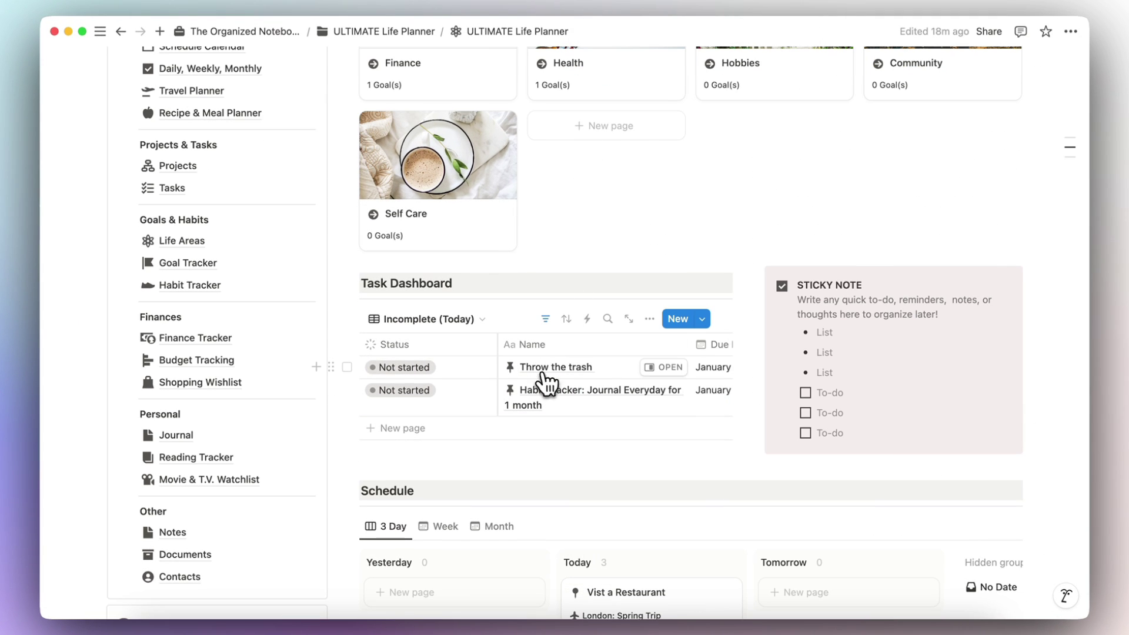
click(654, 371)
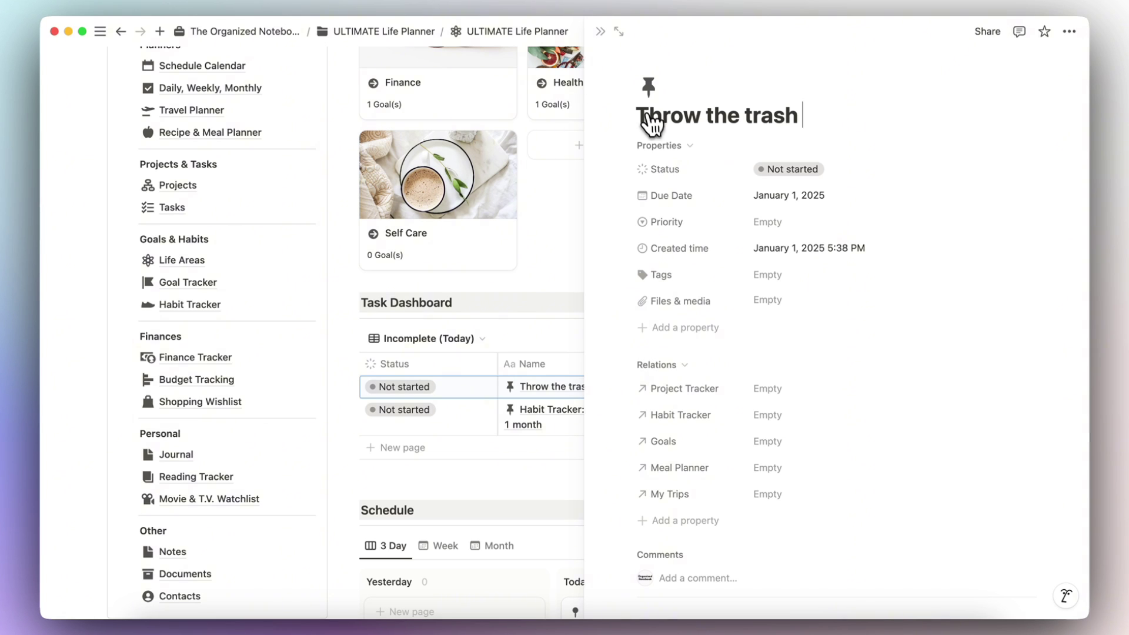
Step: Open Tasks and switch the Master Task List to Incomplete (Today), then to Incomplete
click(600, 33)
click(190, 203)
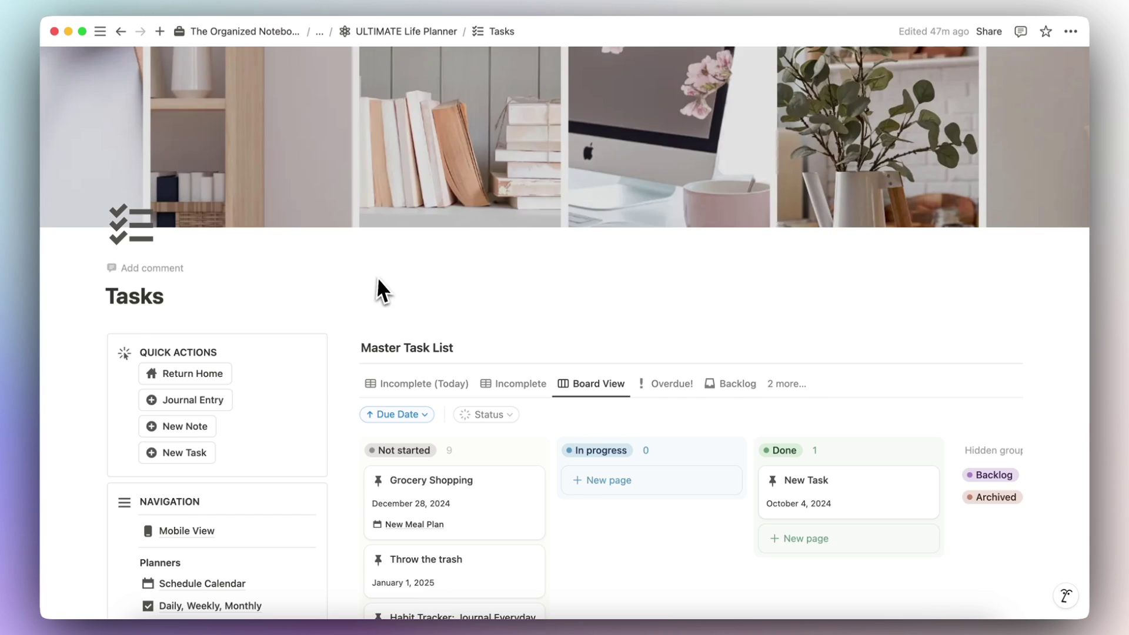
scroll(388, 282, down, 3)
click(414, 258)
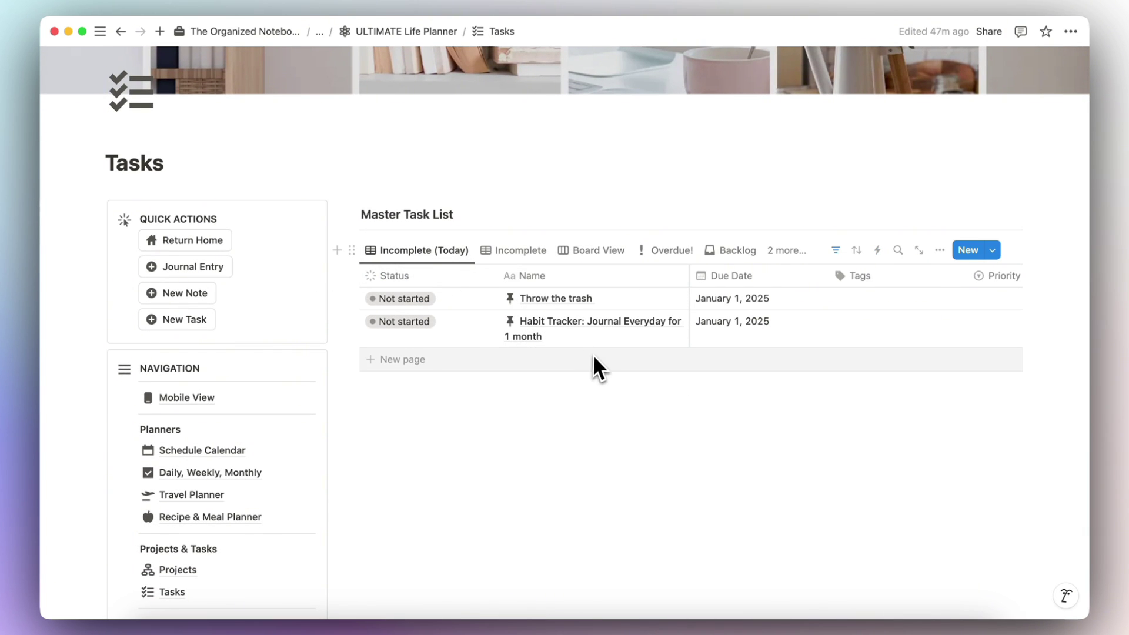
scroll(545, 280, down, 1)
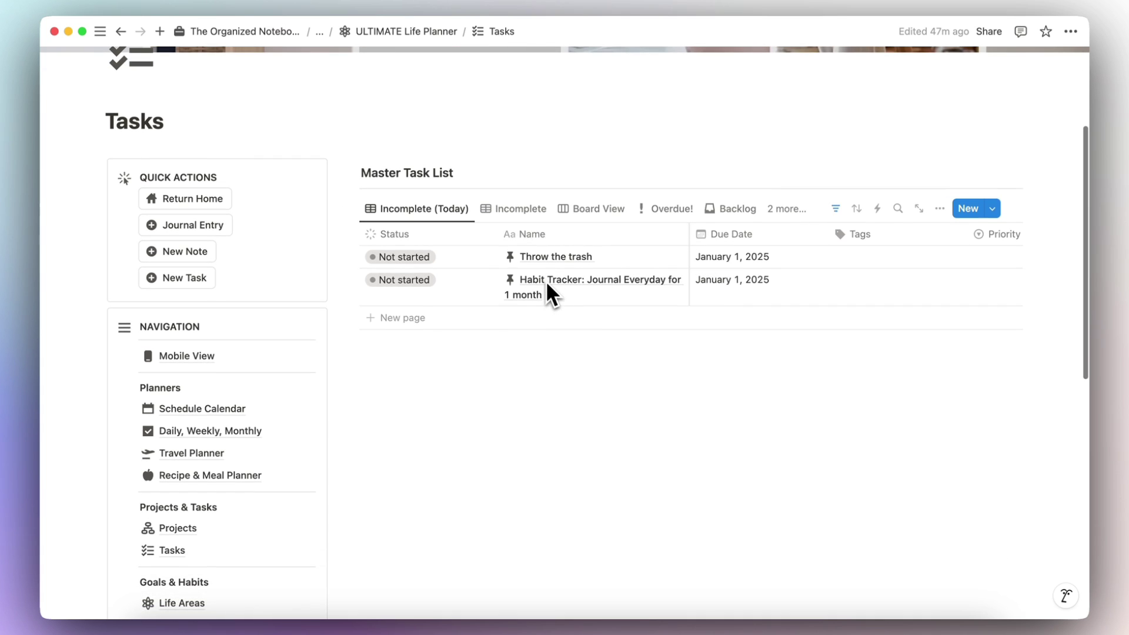
click(520, 215)
mouse_move(414, 239)
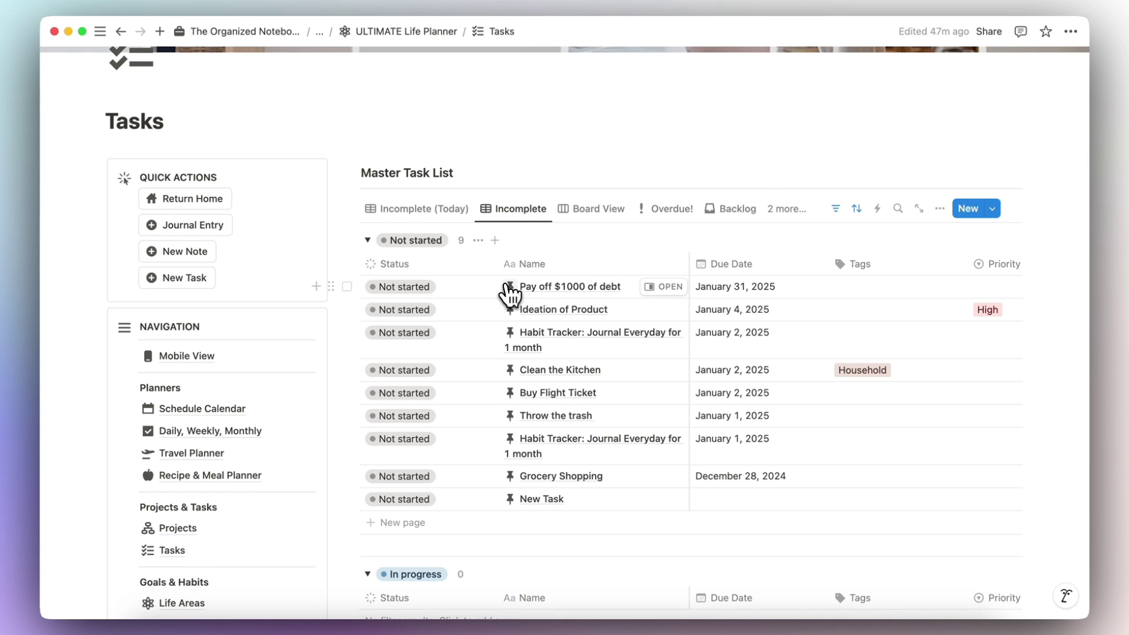
scroll(538, 327, right, 5)
scroll(688, 398, left, 3)
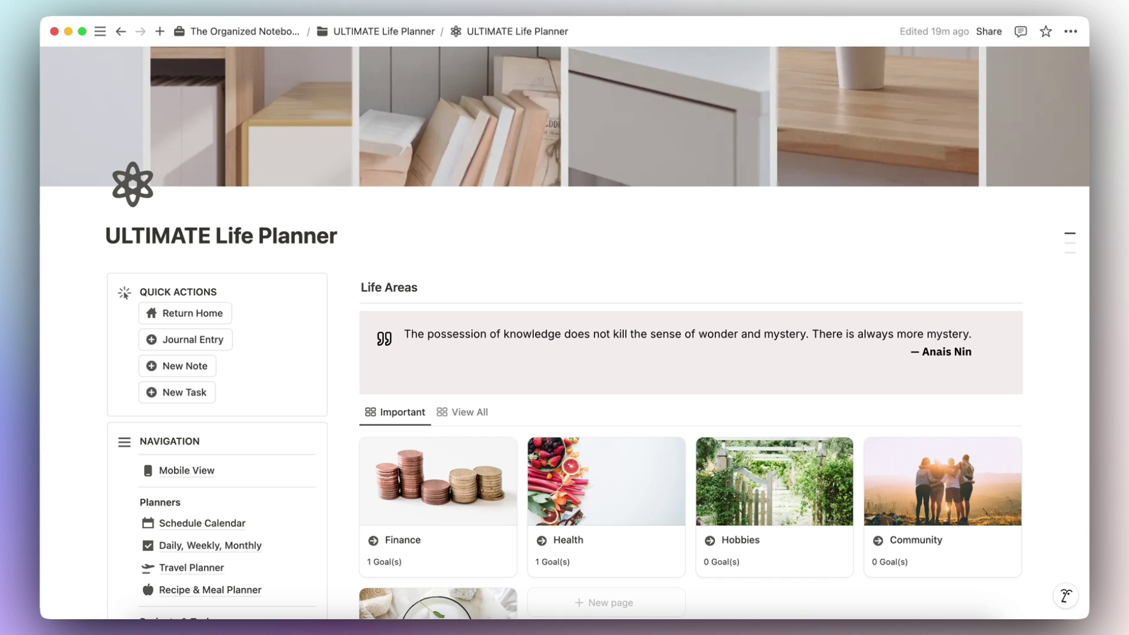
scroll(343, 318, down, 3)
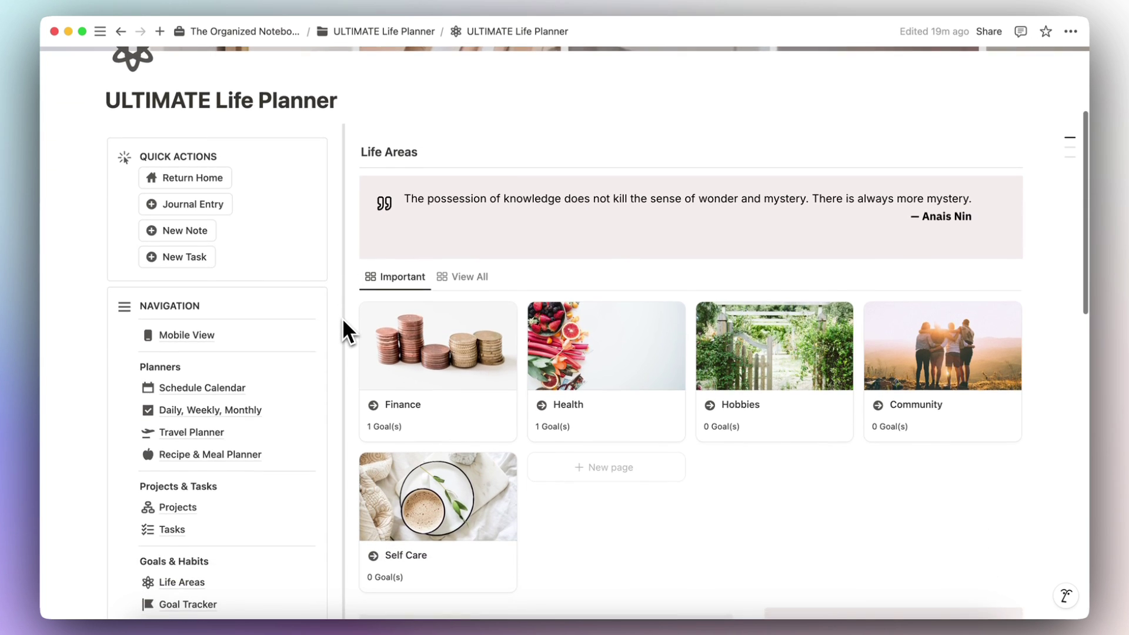
scroll(342, 317, down, 4)
Step: View the Mobile View page, return home, and open the Schedule Calendar page
click(167, 147)
scroll(463, 236, down, 3)
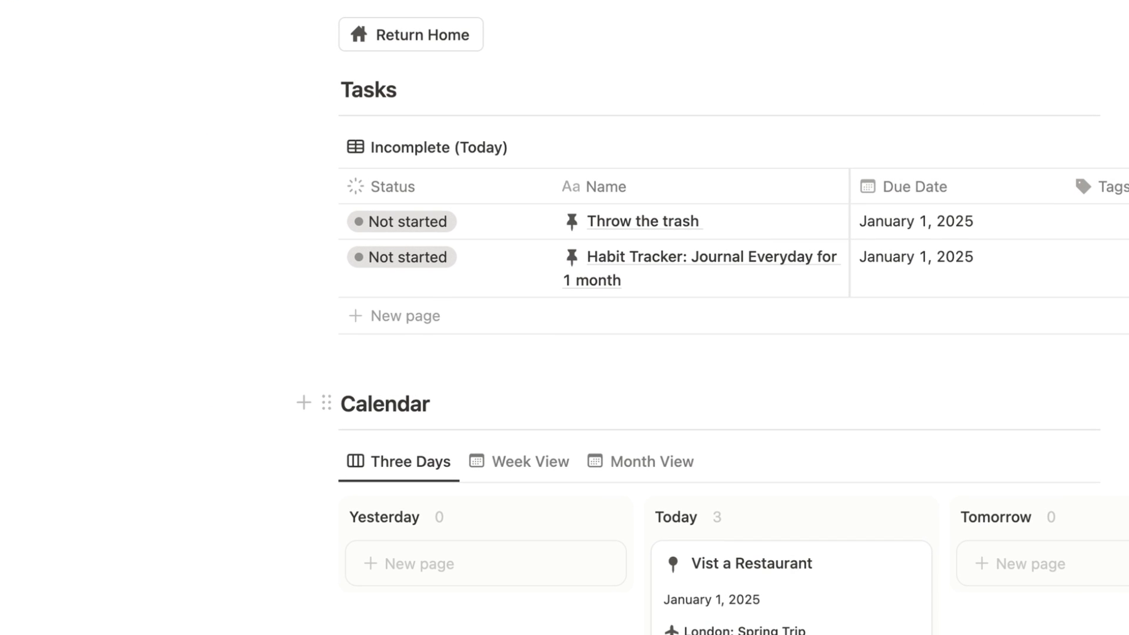
scroll(503, 412, up, 3)
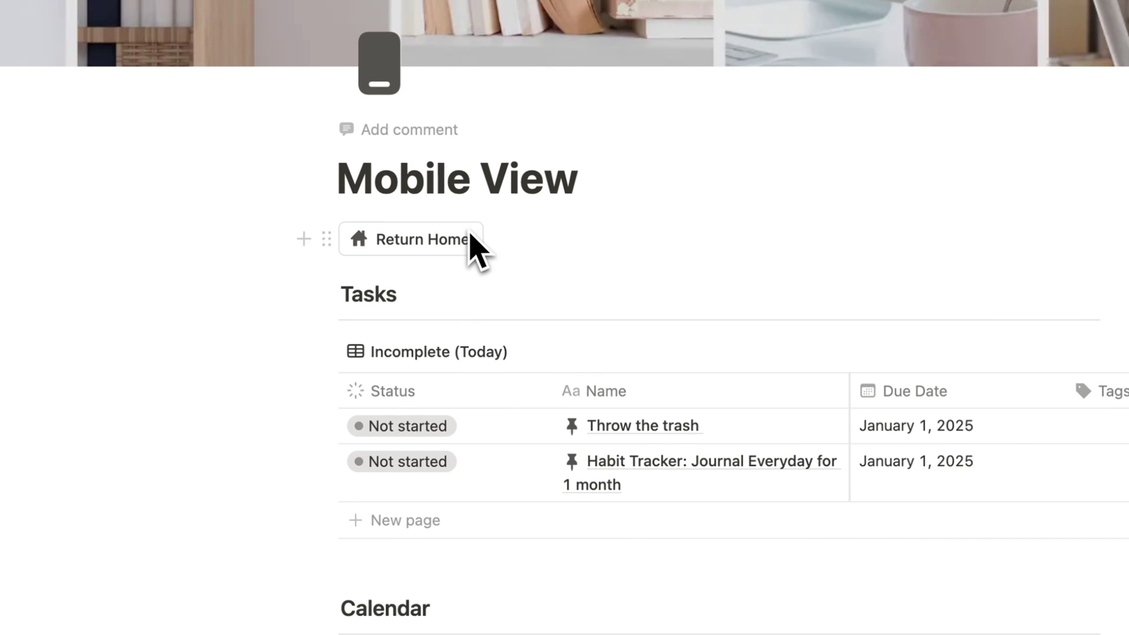
scroll(468, 238, up, 2)
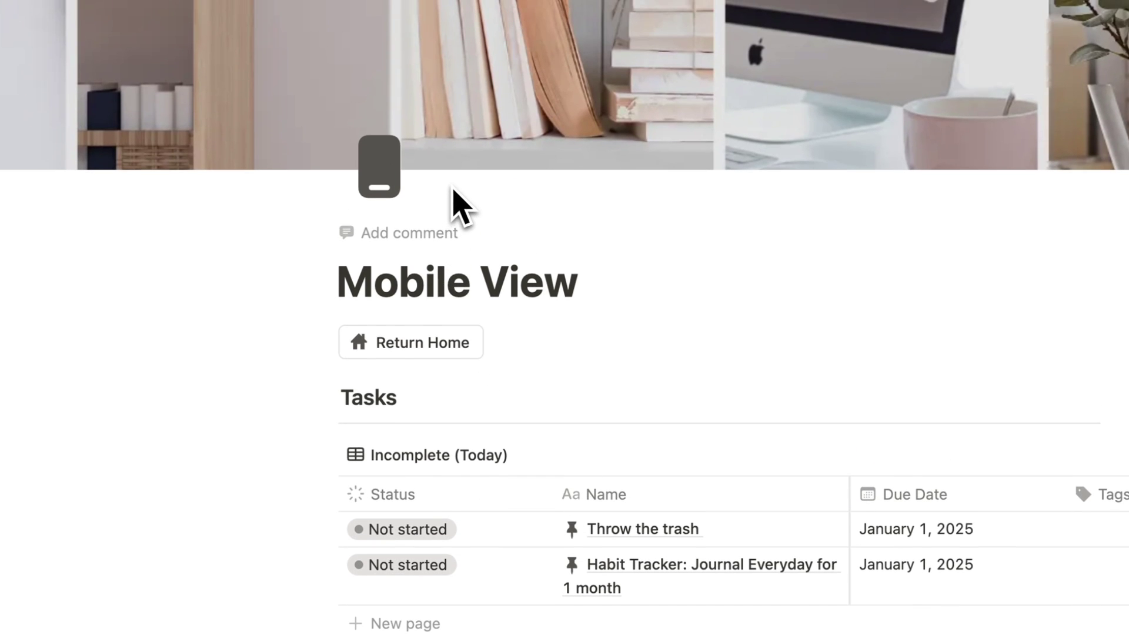
click(432, 349)
scroll(365, 294, down, 5)
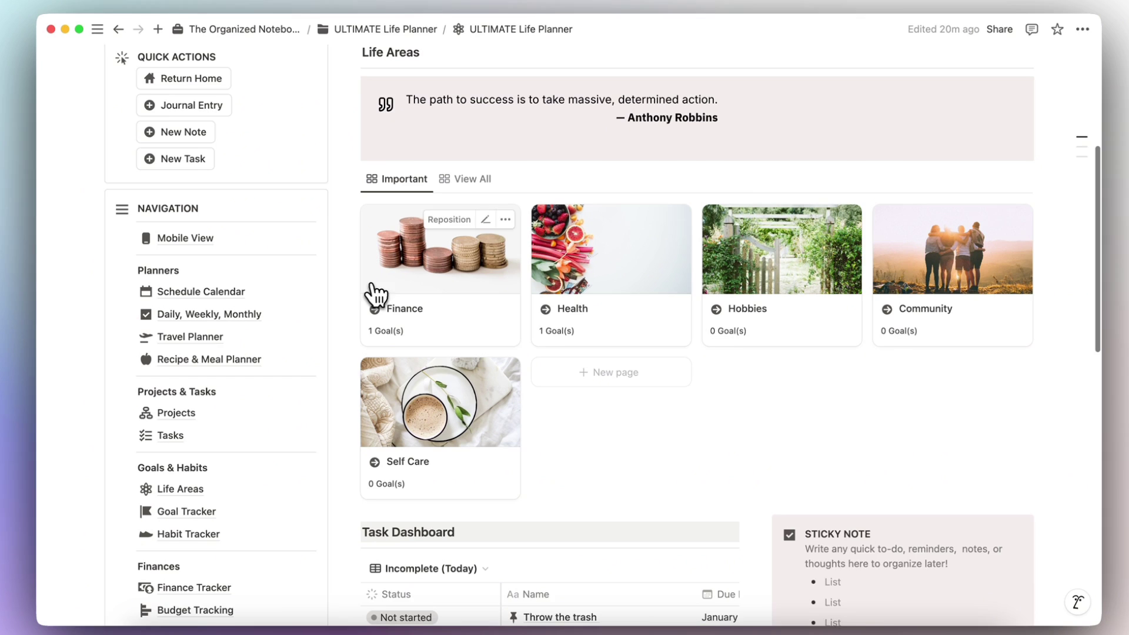
click(256, 294)
scroll(371, 291, down, 2)
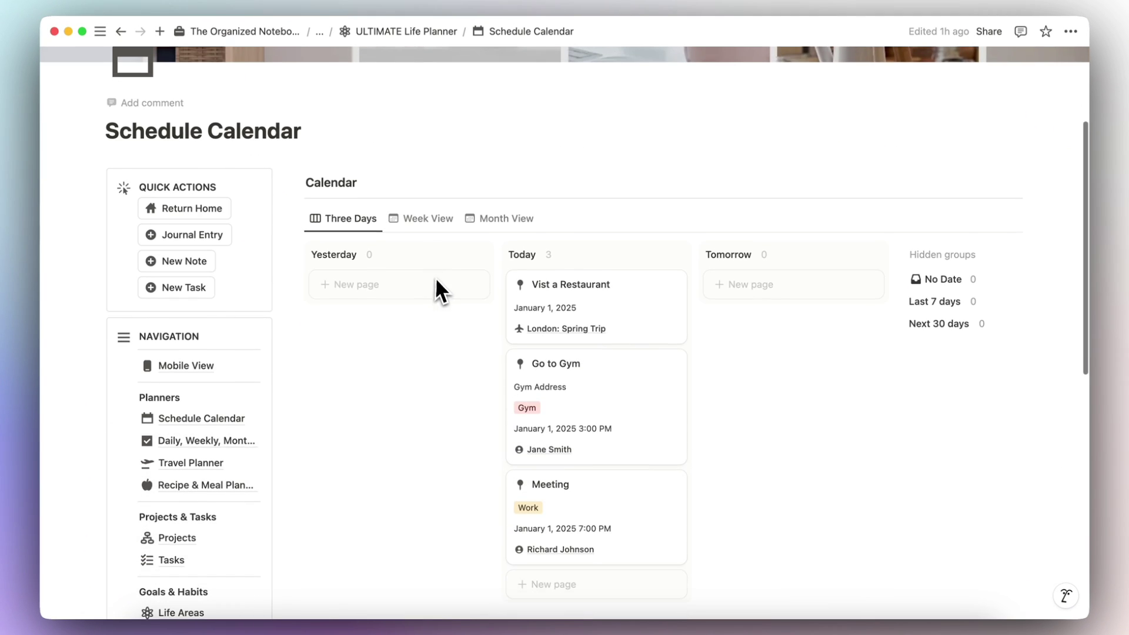
scroll(600, 371, down, 2)
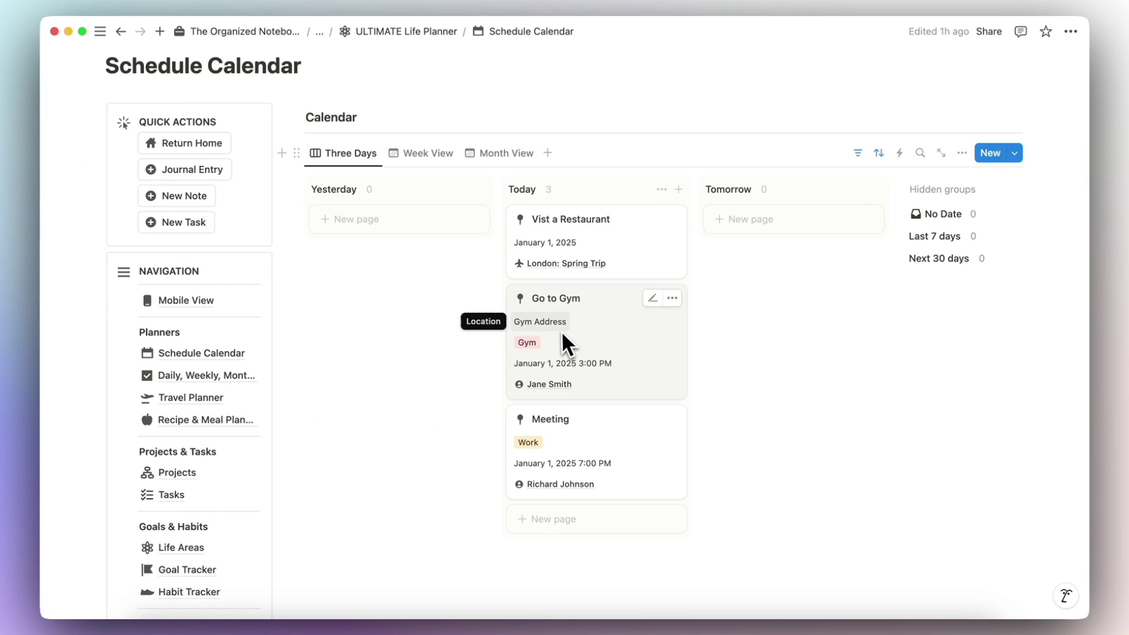
click(209, 377)
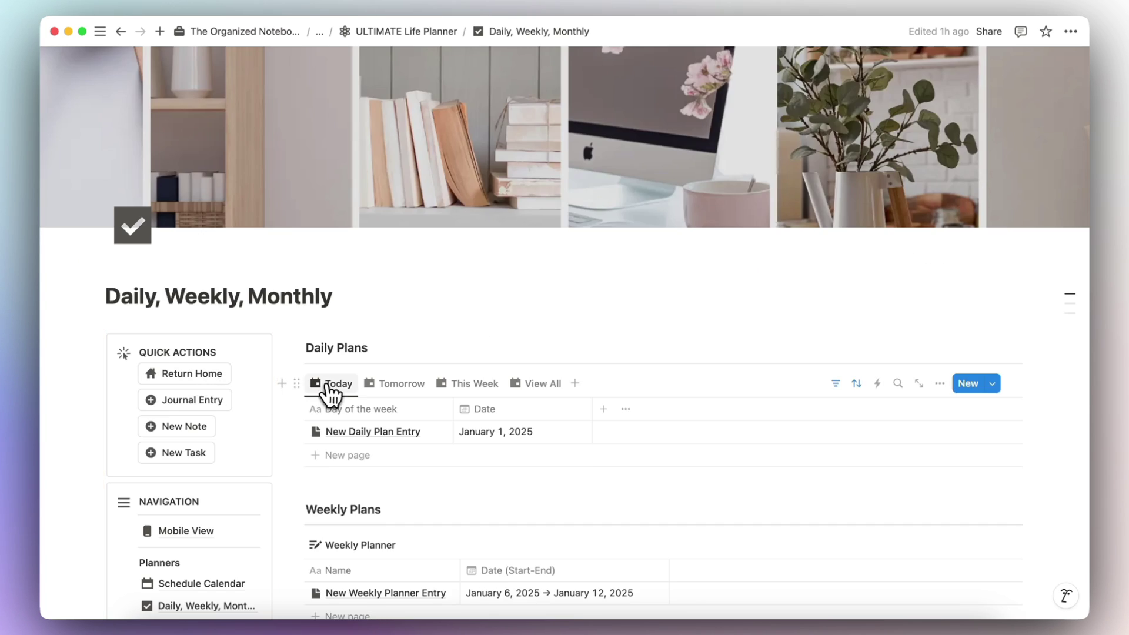
scroll(353, 392, down, 5)
scroll(356, 397, up, 2)
scroll(373, 355, up, 2)
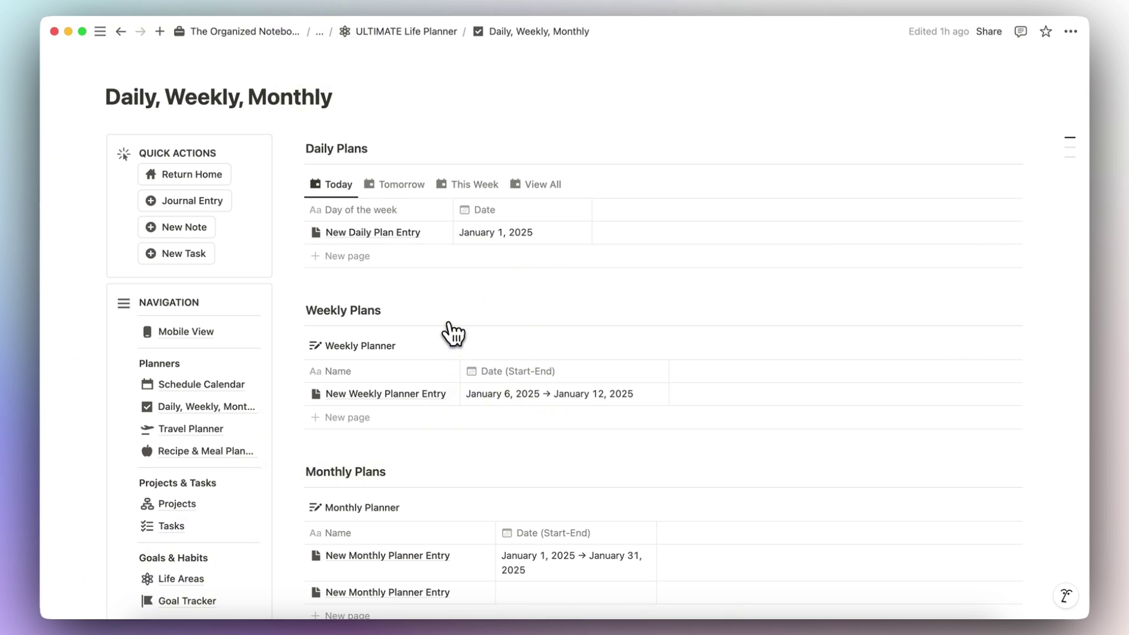
click(427, 234)
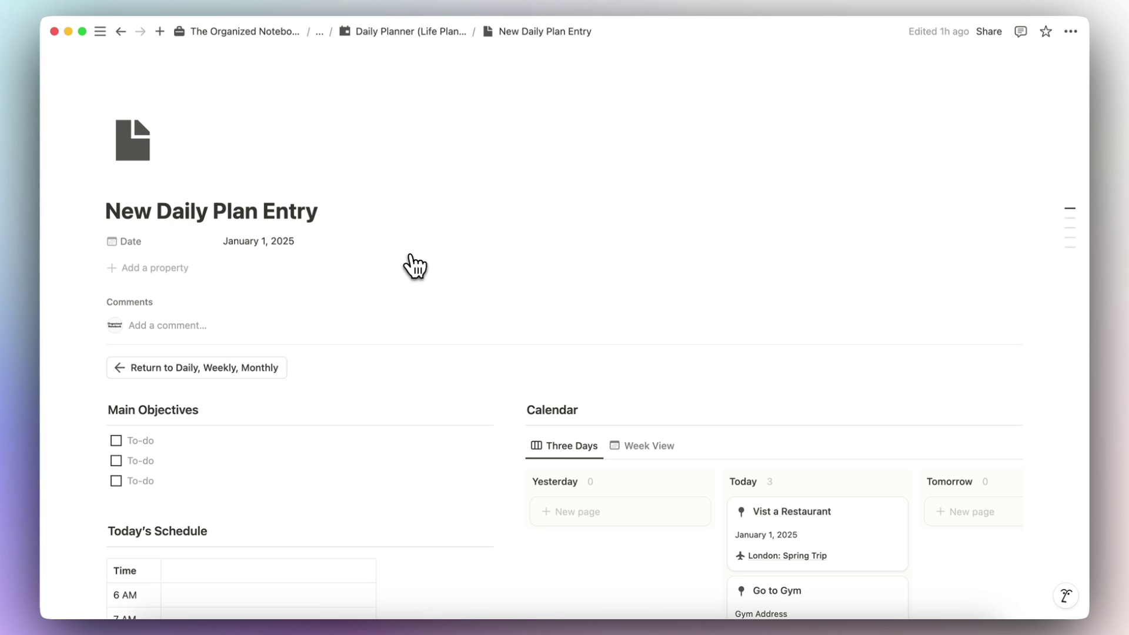
scroll(415, 265, down, 5)
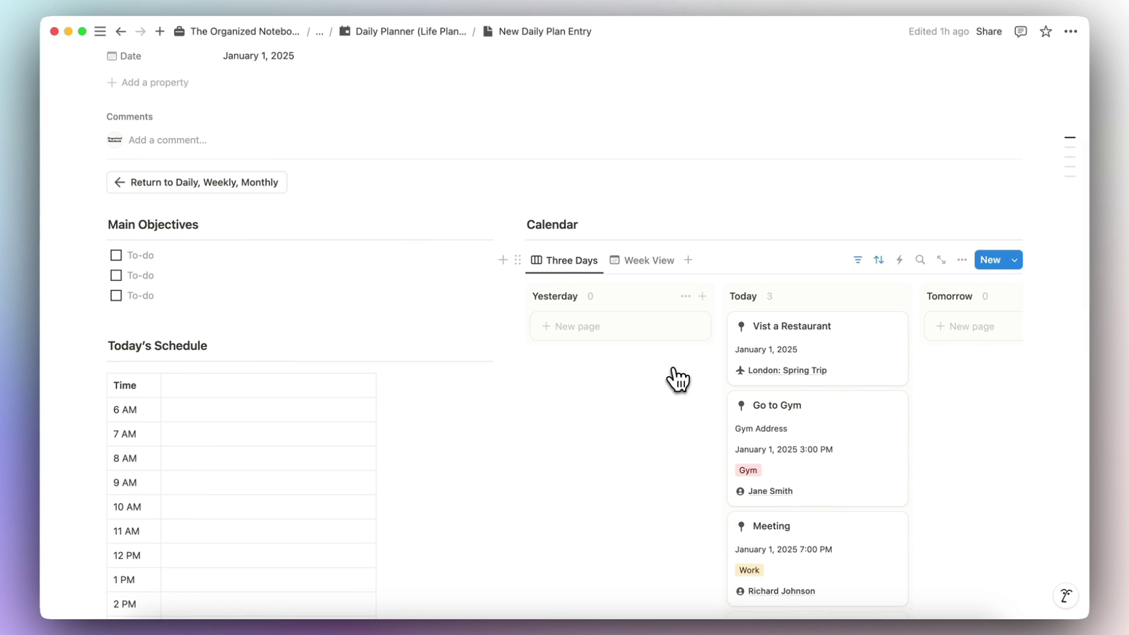
scroll(678, 379, down, 3)
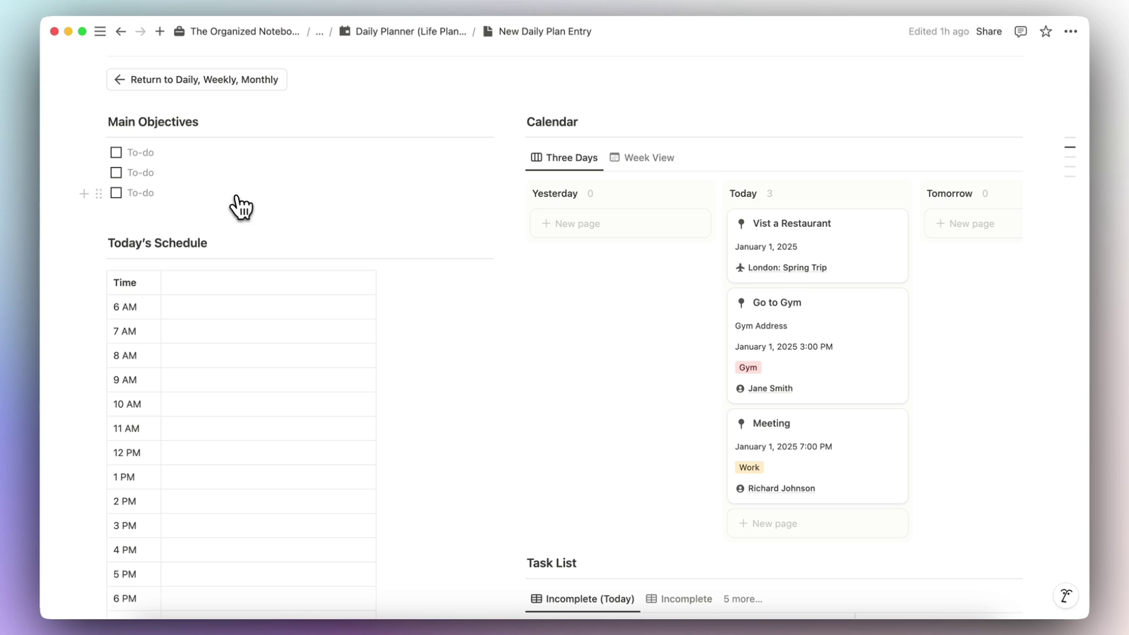
scroll(257, 241, down, 4)
scroll(297, 310, down, 7)
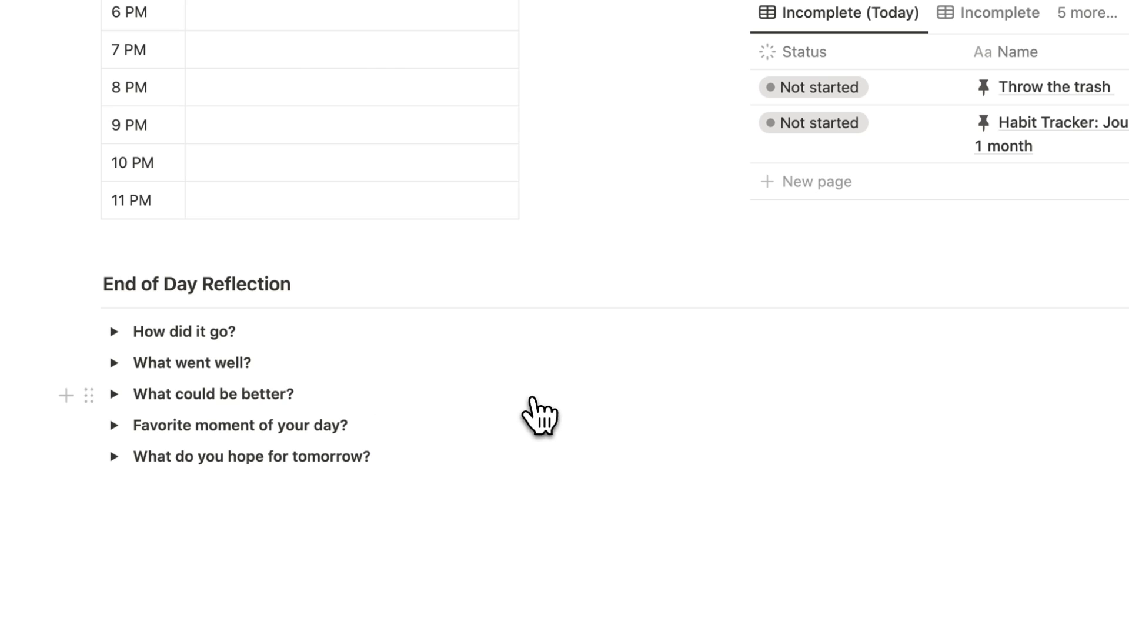
scroll(380, 104, up, 10)
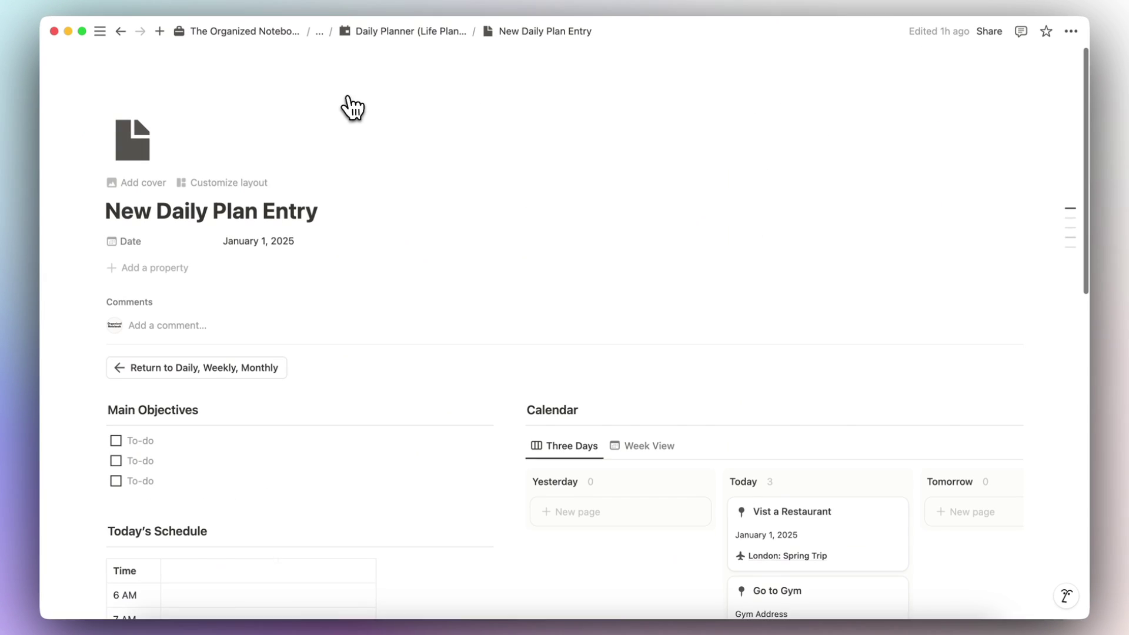
Step: On Daily, Weekly, Monthly, preview and close the New Weekly and New Monthly Planner Entries
click(197, 367)
scroll(373, 353, down, 5)
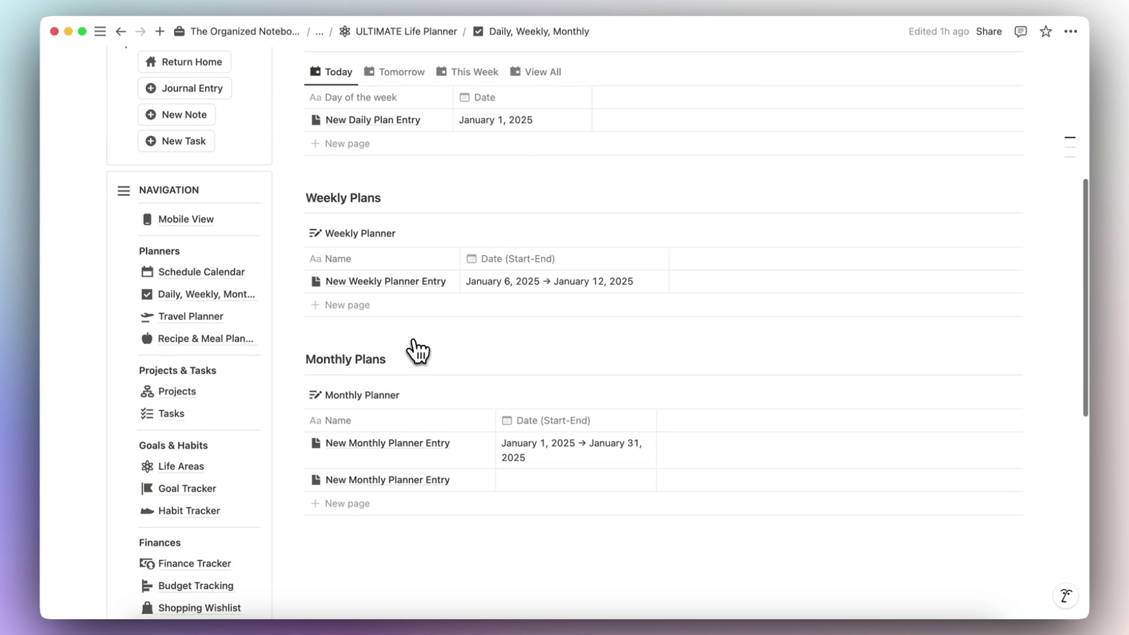
scroll(419, 350, down, 1)
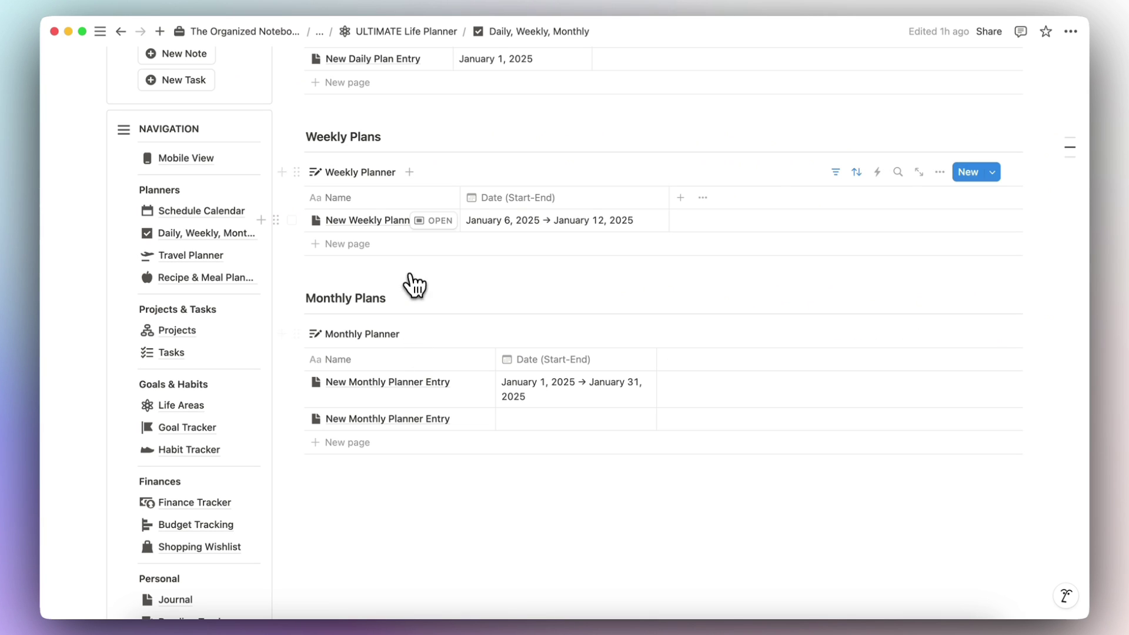
click(434, 220)
scroll(449, 256, down, 5)
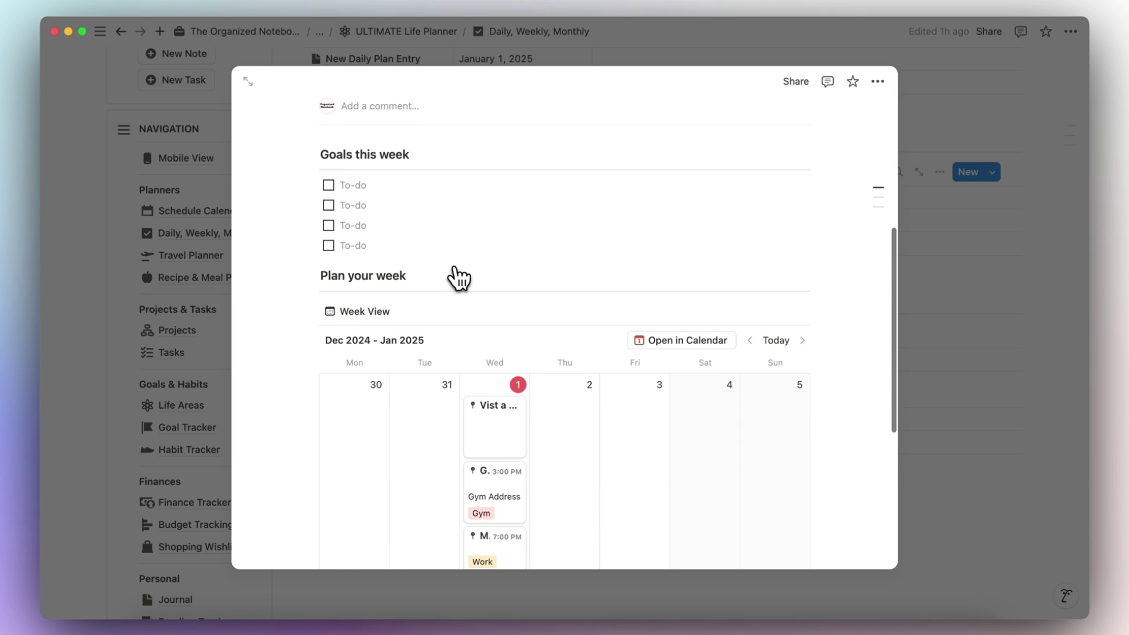
scroll(423, 234, down, 3)
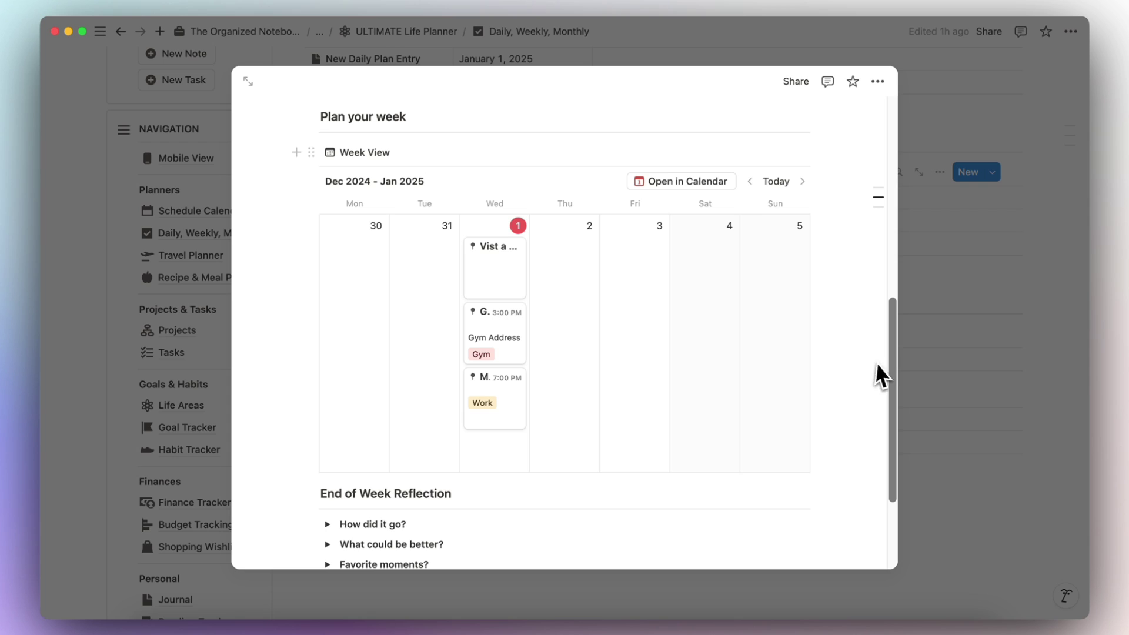
click(940, 380)
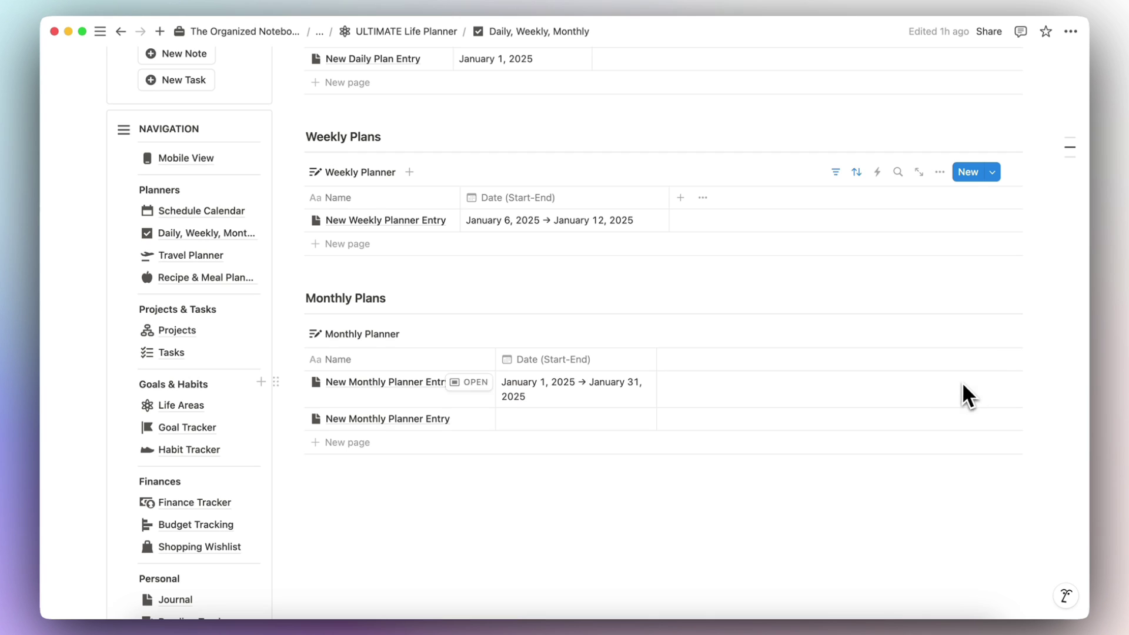
click(471, 385)
scroll(468, 382, down, 5)
scroll(468, 382, down, 2)
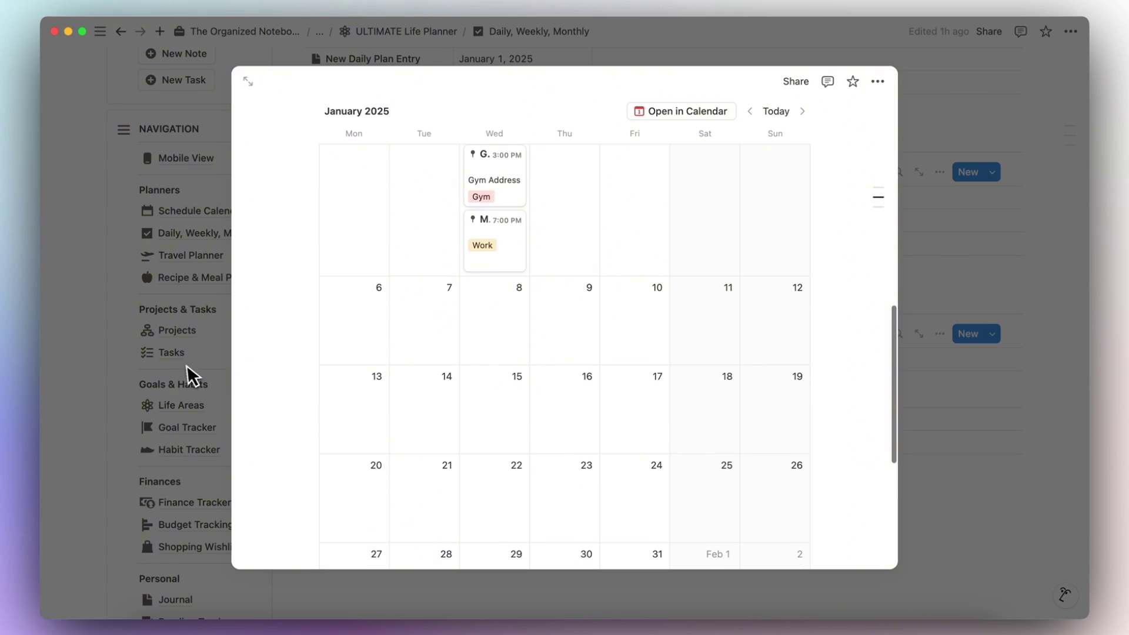
click(145, 363)
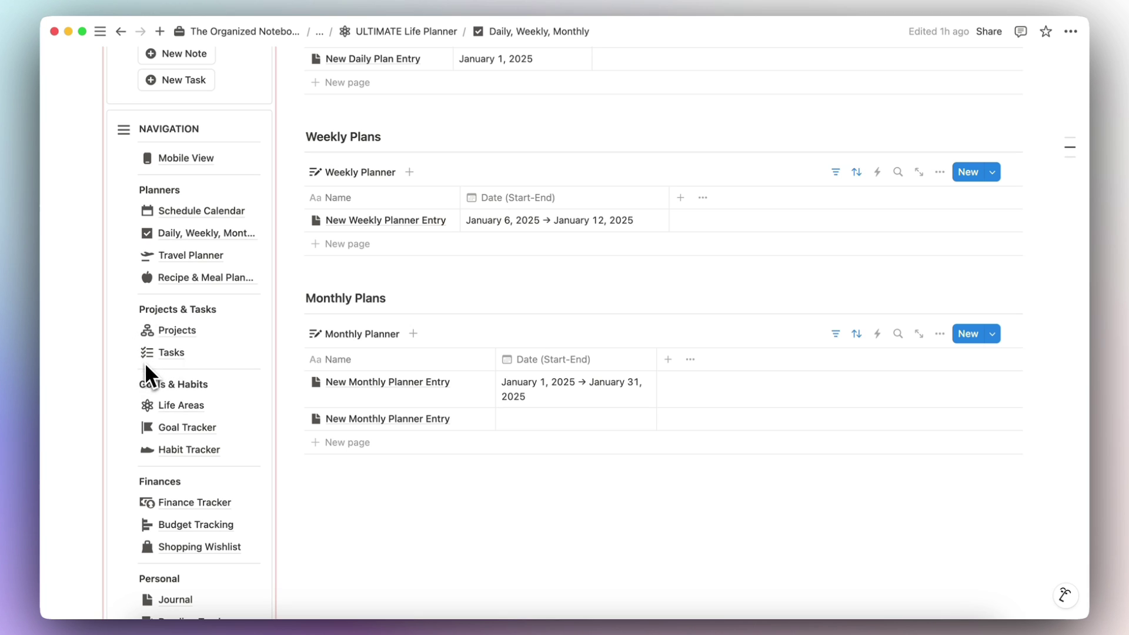
Step: Open Travel Planner and preview the London destination page with its map and resources
click(210, 257)
scroll(397, 262, down, 5)
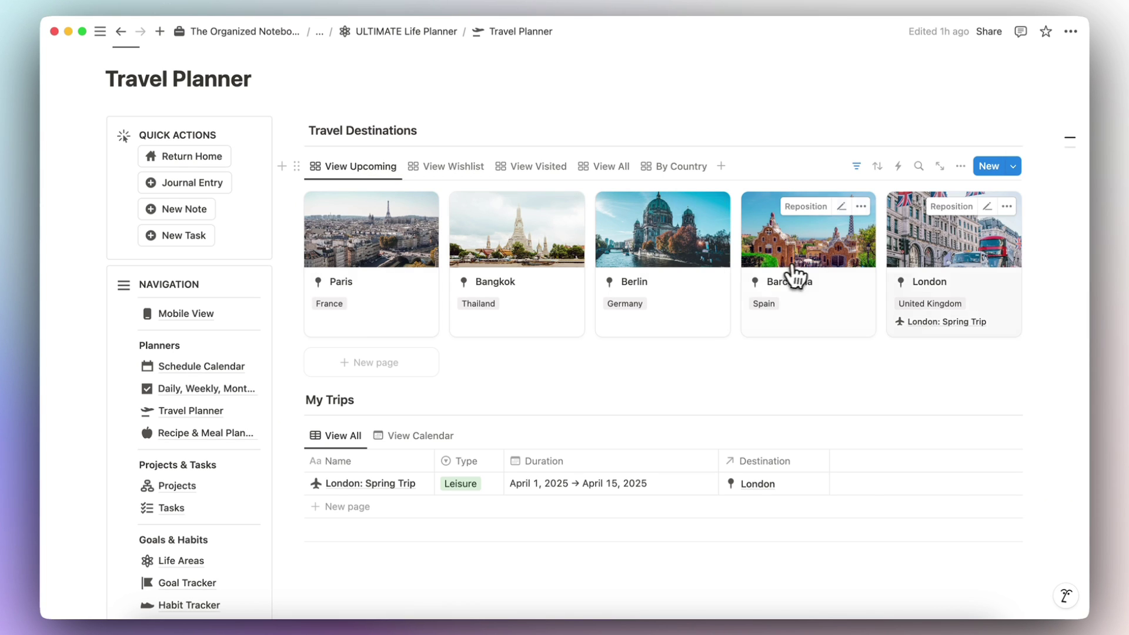
click(928, 261)
scroll(653, 304, down, 3)
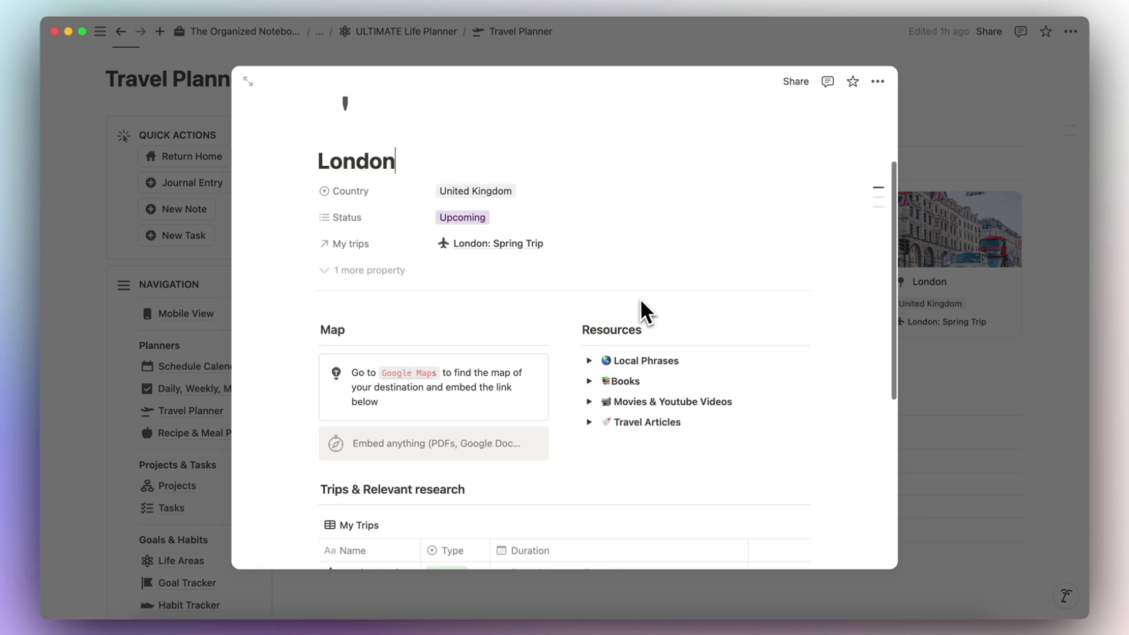
scroll(652, 335, down, 3)
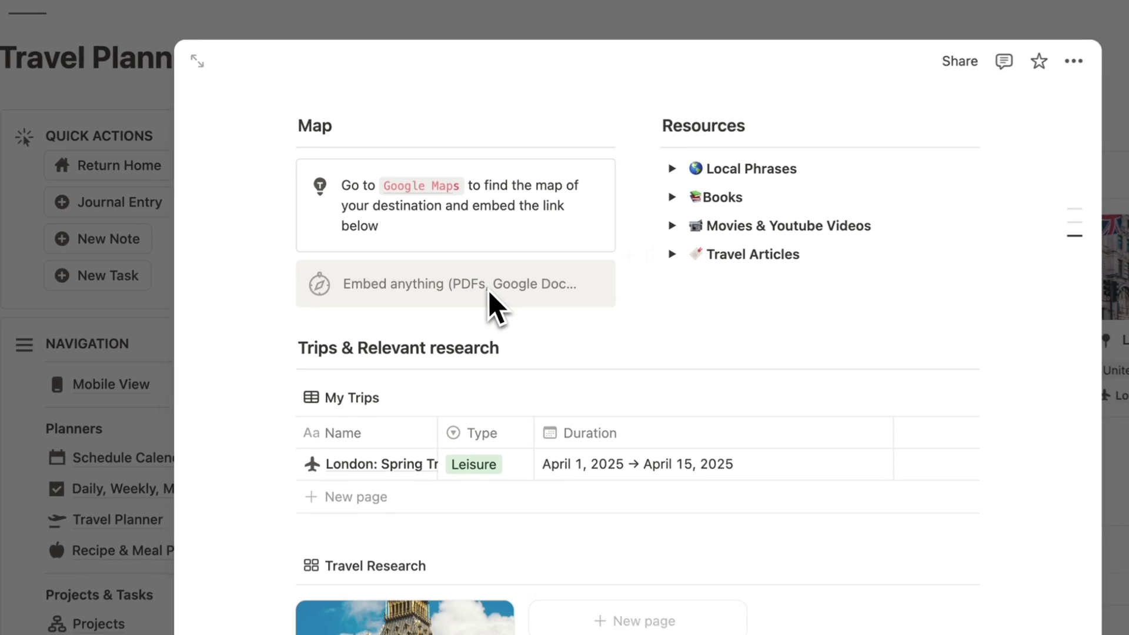
scroll(461, 273, down, 1)
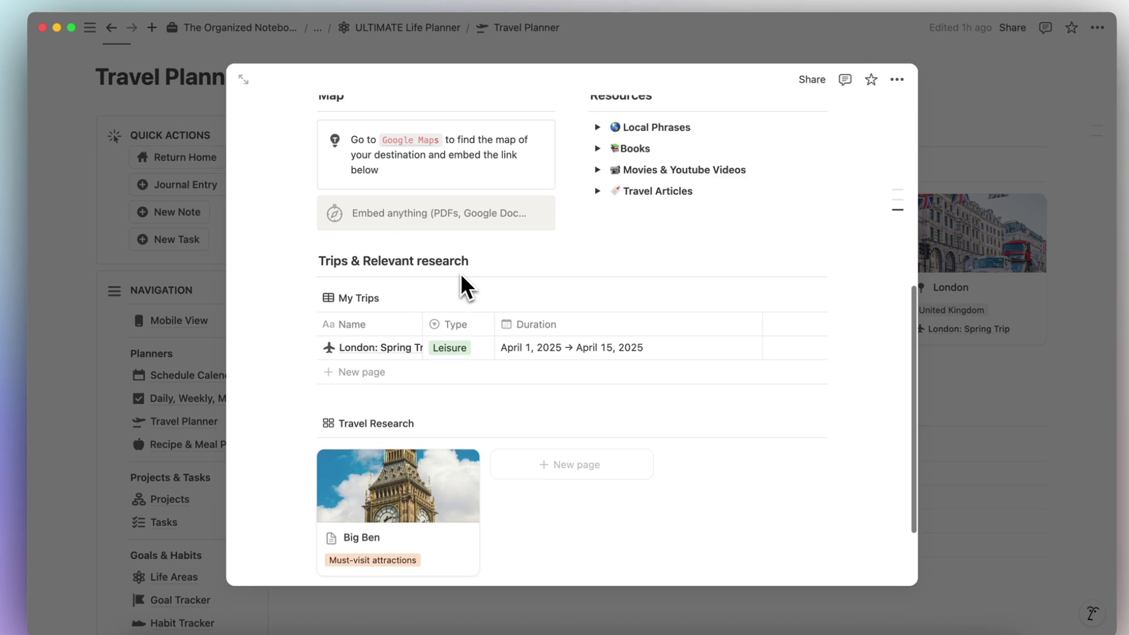
scroll(460, 272, down, 2)
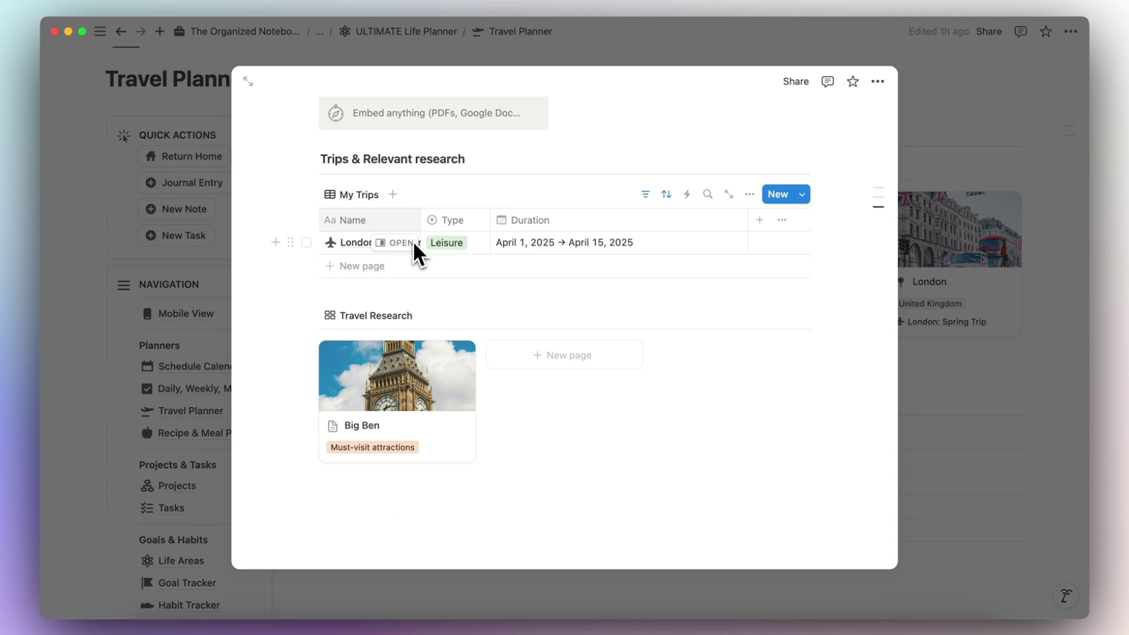
mouse_move(446, 242)
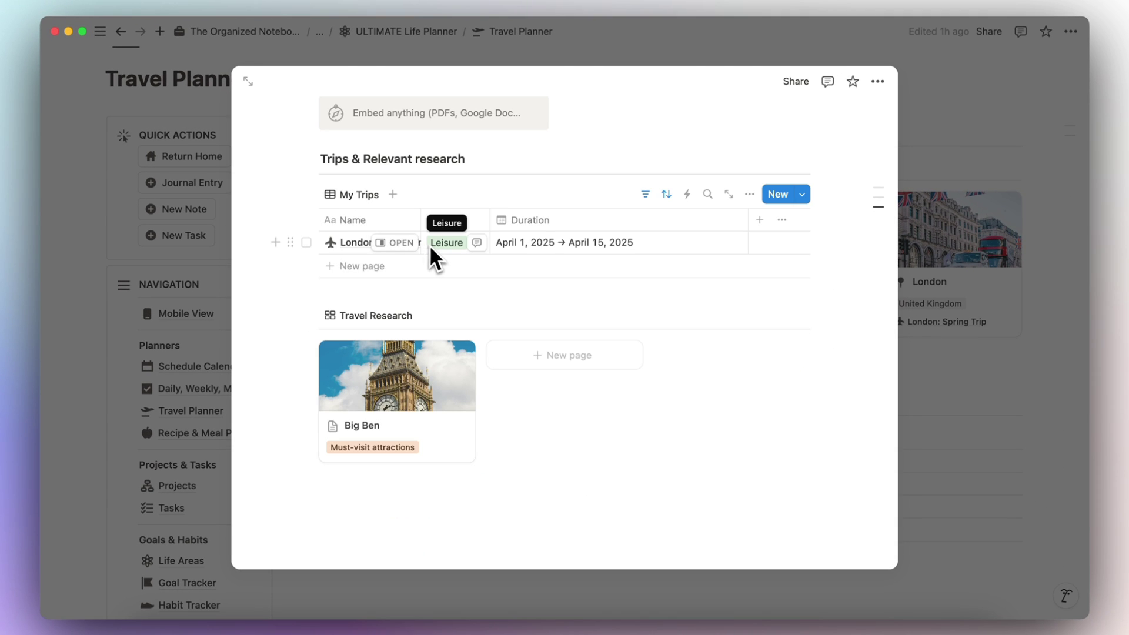
click(975, 375)
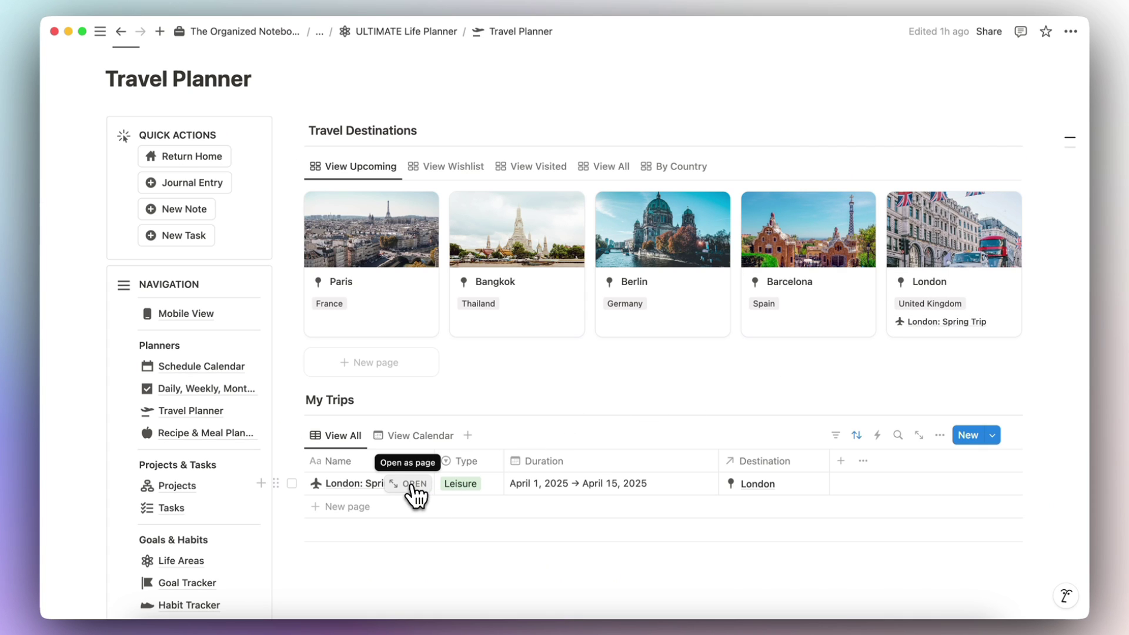
Step: Open London: Spring Trip as a full page to browse its schedule, to-dos and expenses
click(410, 487)
scroll(521, 366, down, 5)
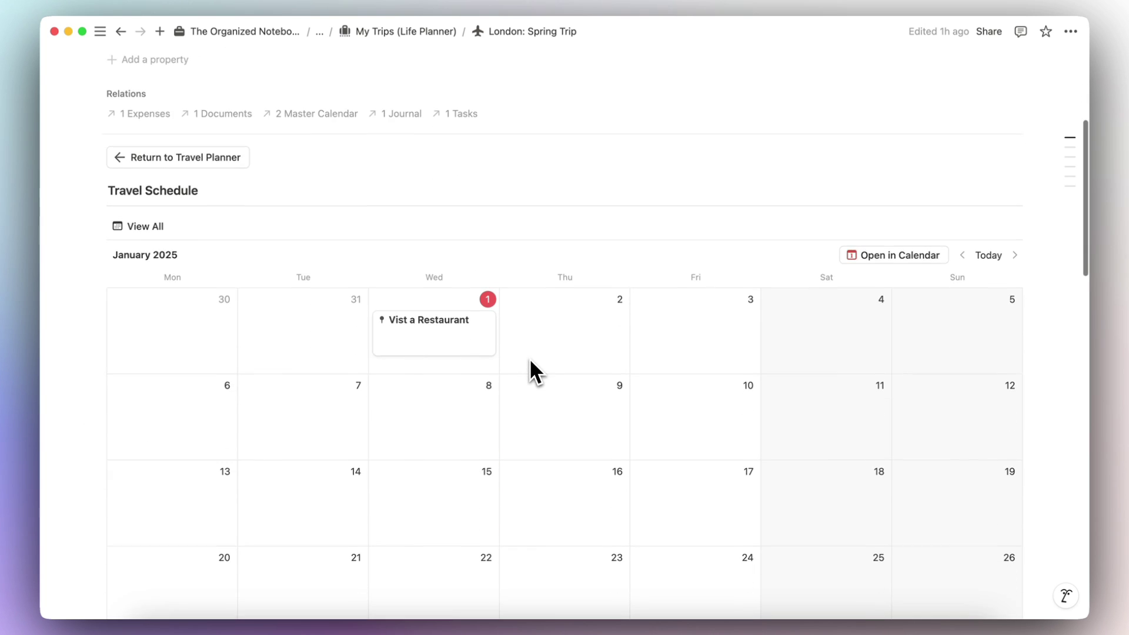
scroll(529, 358, down, 1)
scroll(522, 340, down, 5)
scroll(588, 388, down, 2)
scroll(587, 383, down, 2)
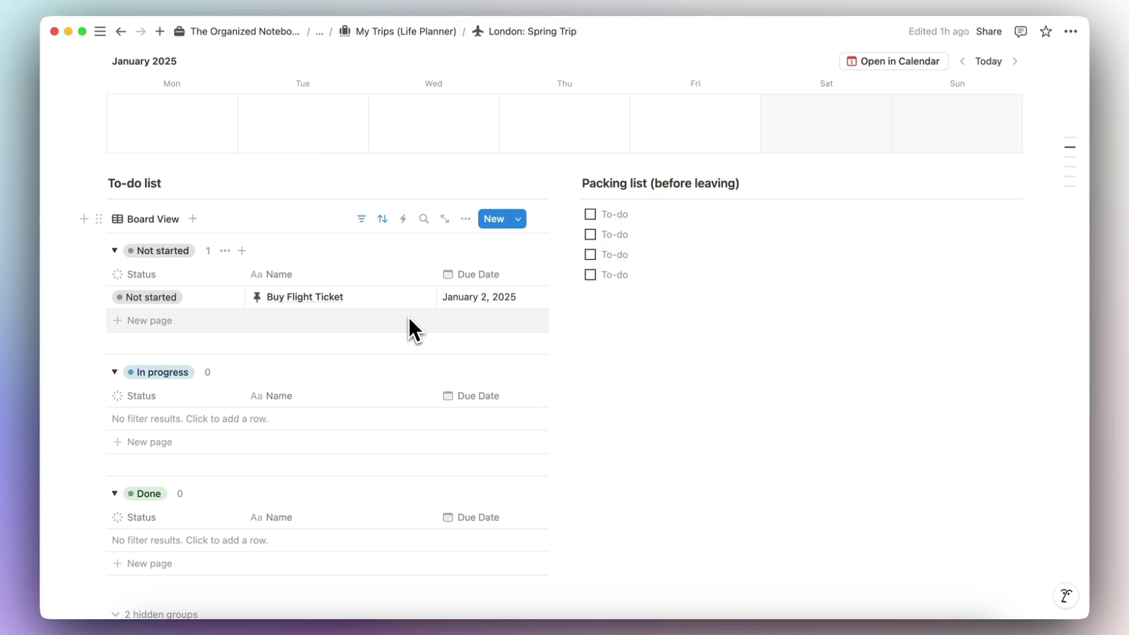
scroll(411, 327, down, 3)
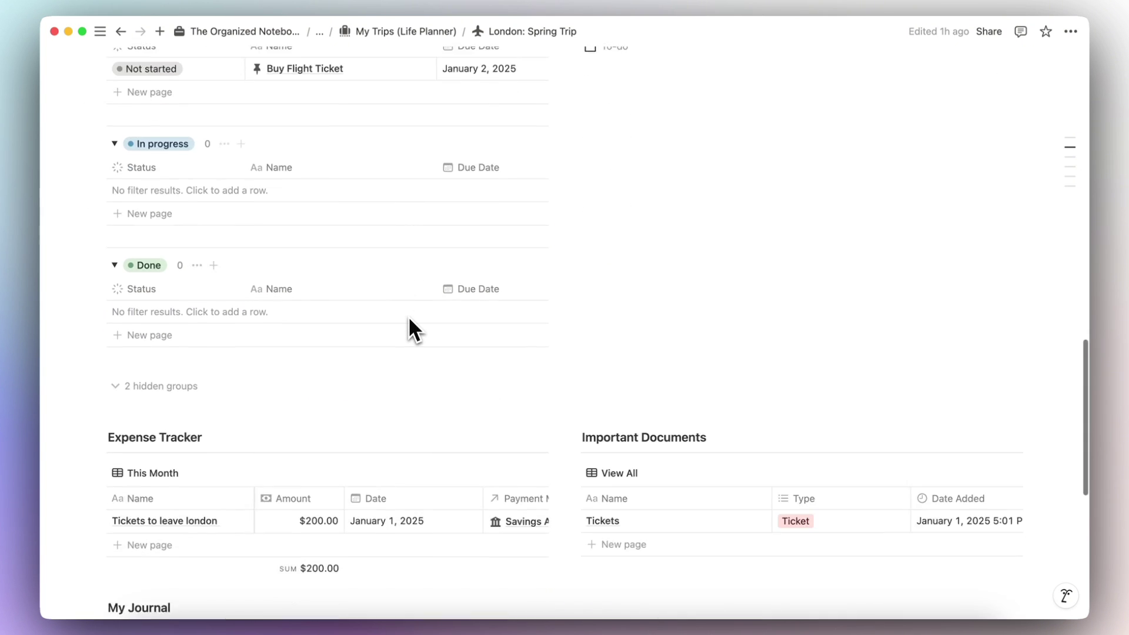
scroll(411, 327, down, 2)
scroll(340, 313, down, 1)
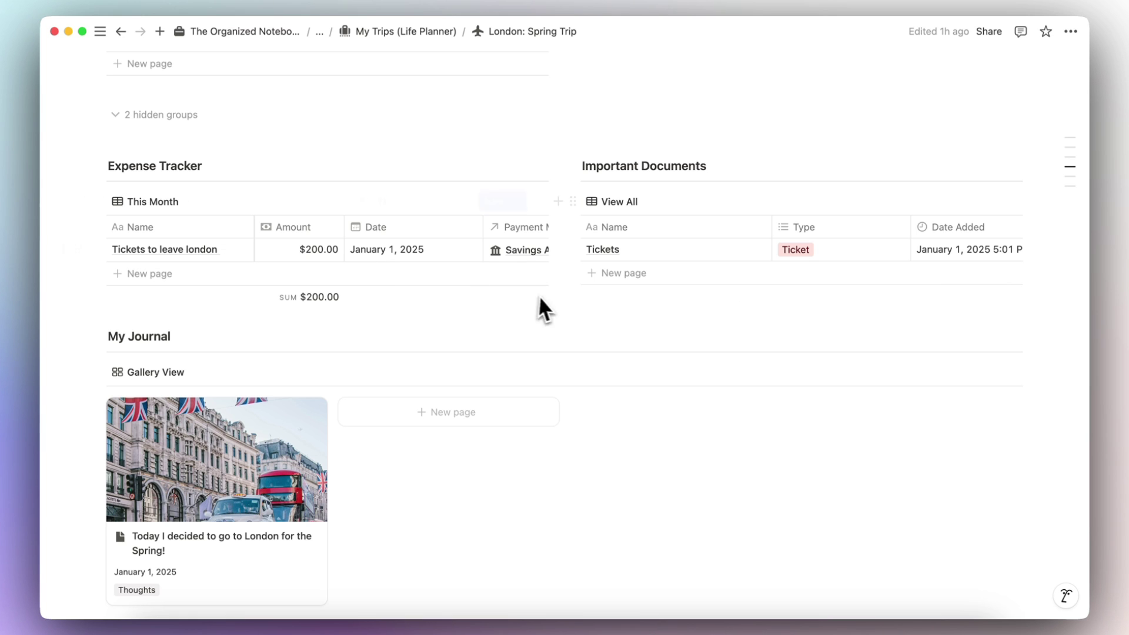
scroll(593, 272, down, 1)
scroll(459, 318, down, 2)
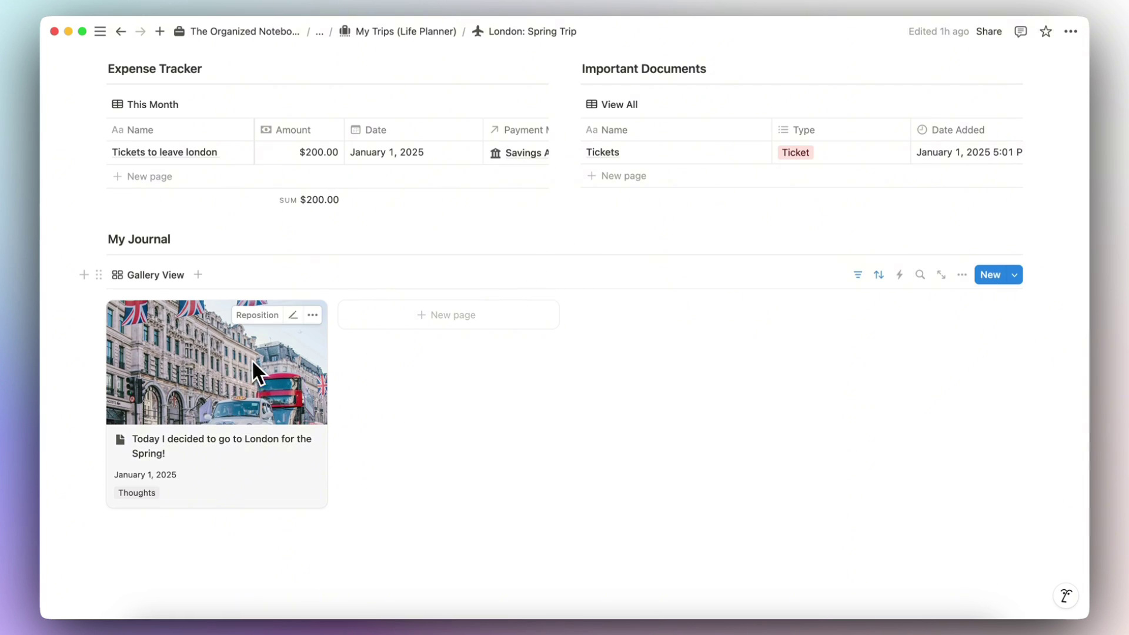
scroll(266, 385, up, 3)
scroll(266, 385, up, 5)
scroll(267, 385, up, 3)
Step: In Recipe & Meal Planner, preview the Avocado Toast recipe, then the New Meal Plan page
click(265, 384)
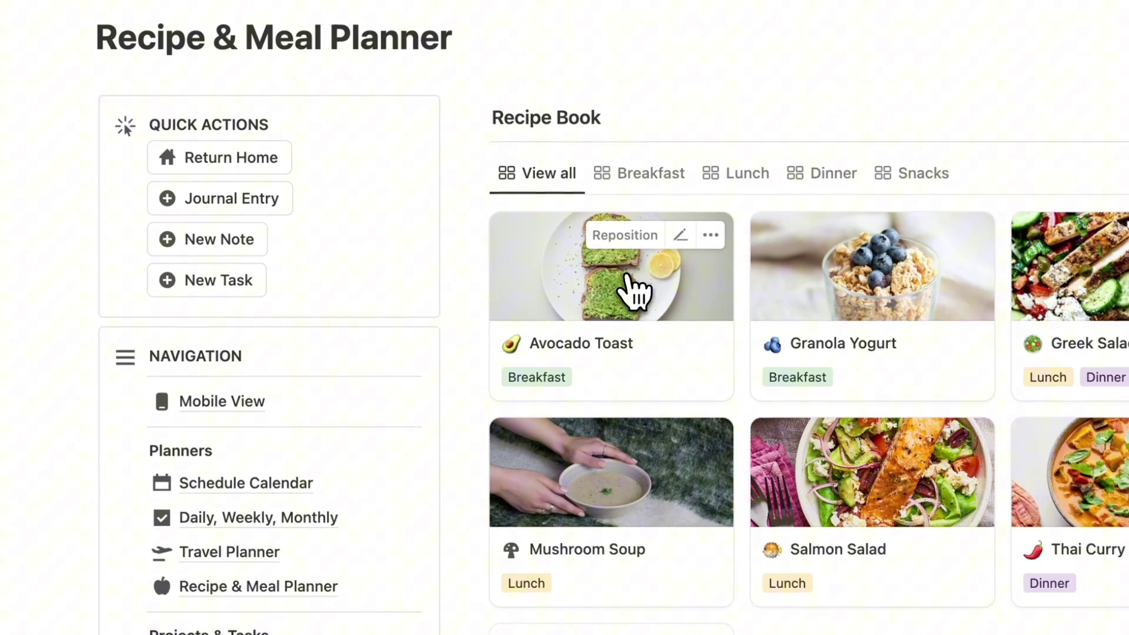
scroll(630, 290, down, 2)
scroll(635, 290, down, 2)
scroll(491, 328, down, 3)
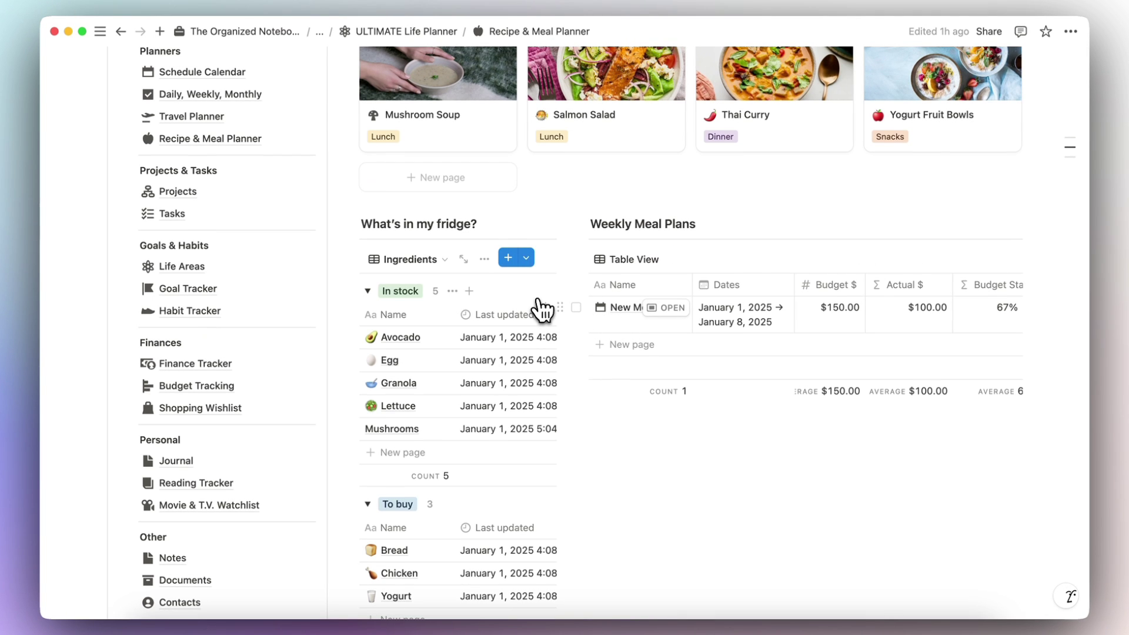
scroll(540, 309, up, 2)
scroll(538, 304, up, 3)
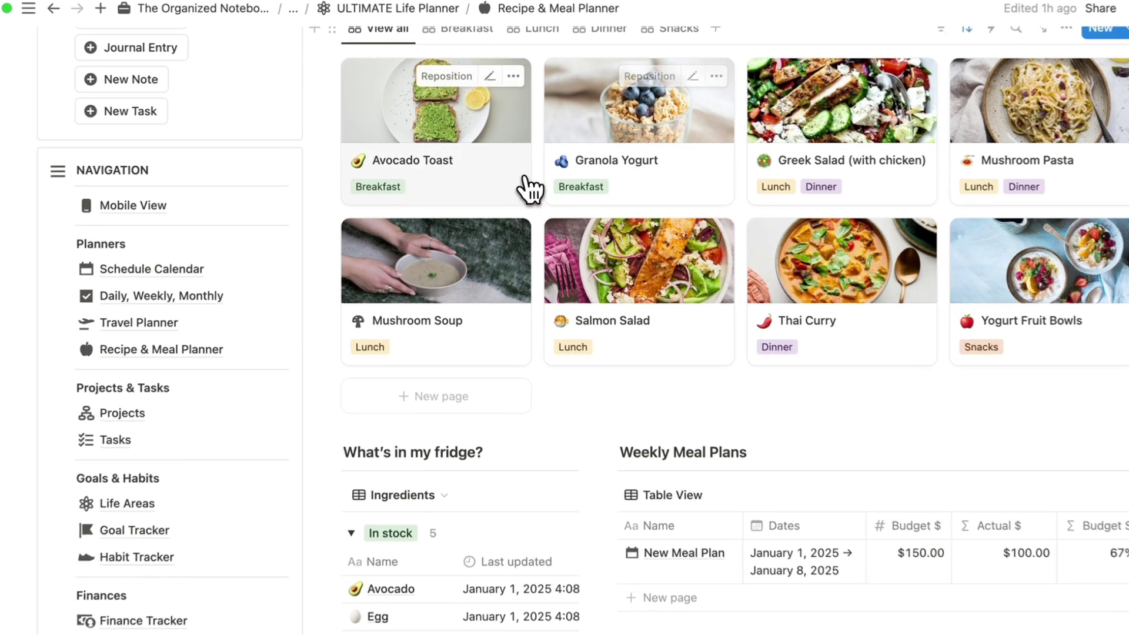
click(470, 173)
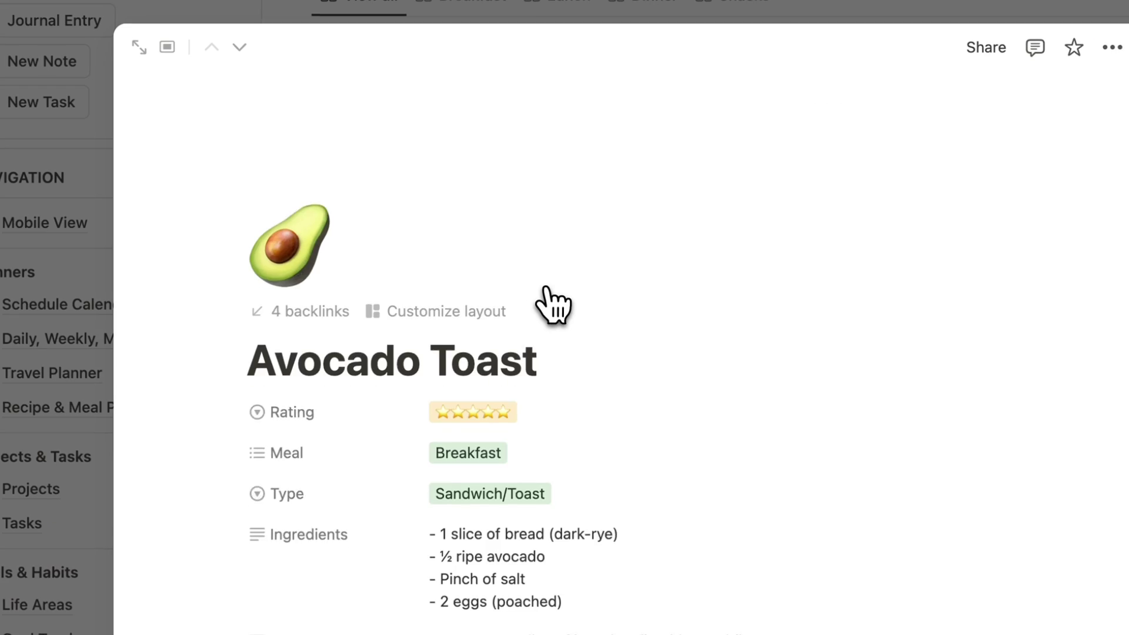
scroll(556, 309, down, 4)
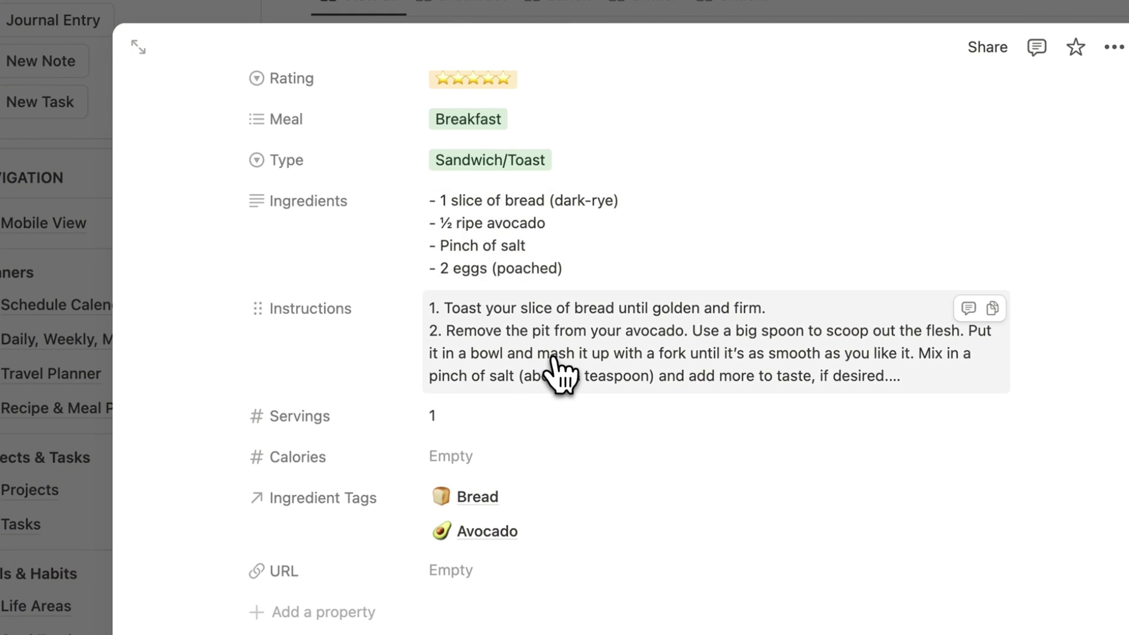
scroll(556, 371, down, 3)
click(934, 345)
scroll(794, 353, down, 1)
click(672, 345)
scroll(679, 357, down, 3)
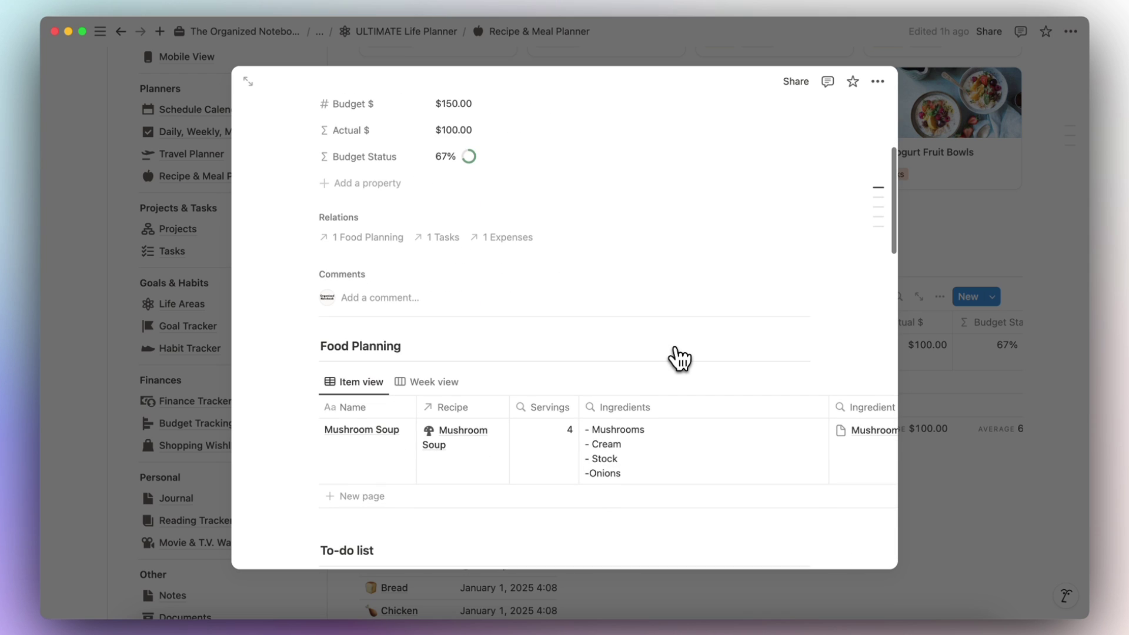
scroll(679, 357, down, 5)
scroll(679, 357, down, 1)
scroll(678, 358, down, 4)
scroll(503, 300, down, 5)
scroll(494, 303, down, 1)
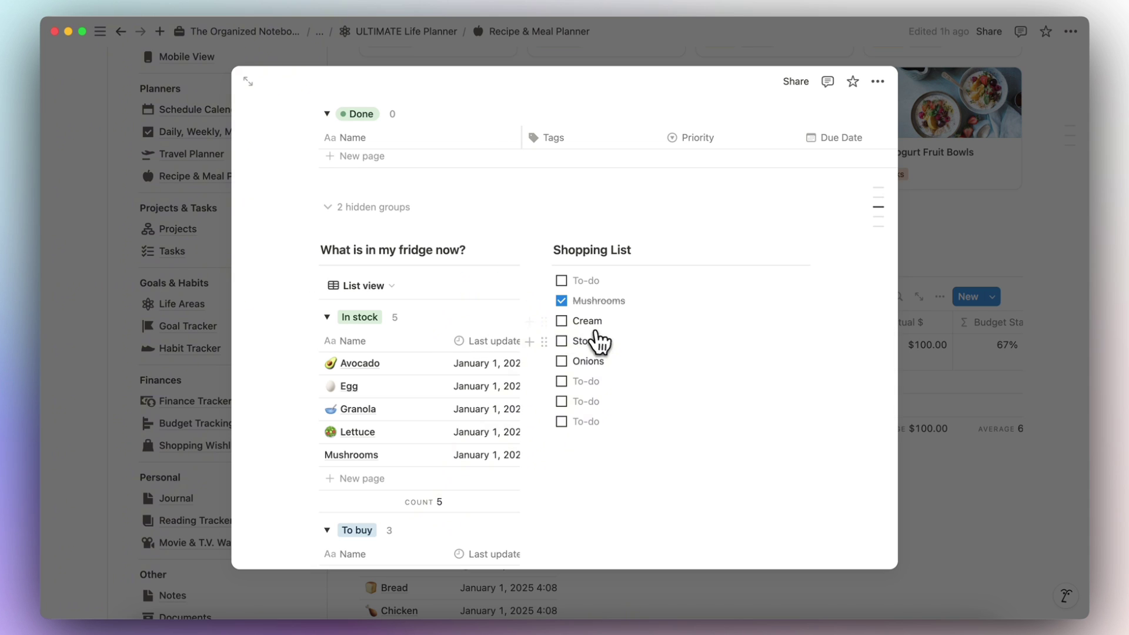
scroll(626, 349, down, 8)
scroll(546, 339, down, 6)
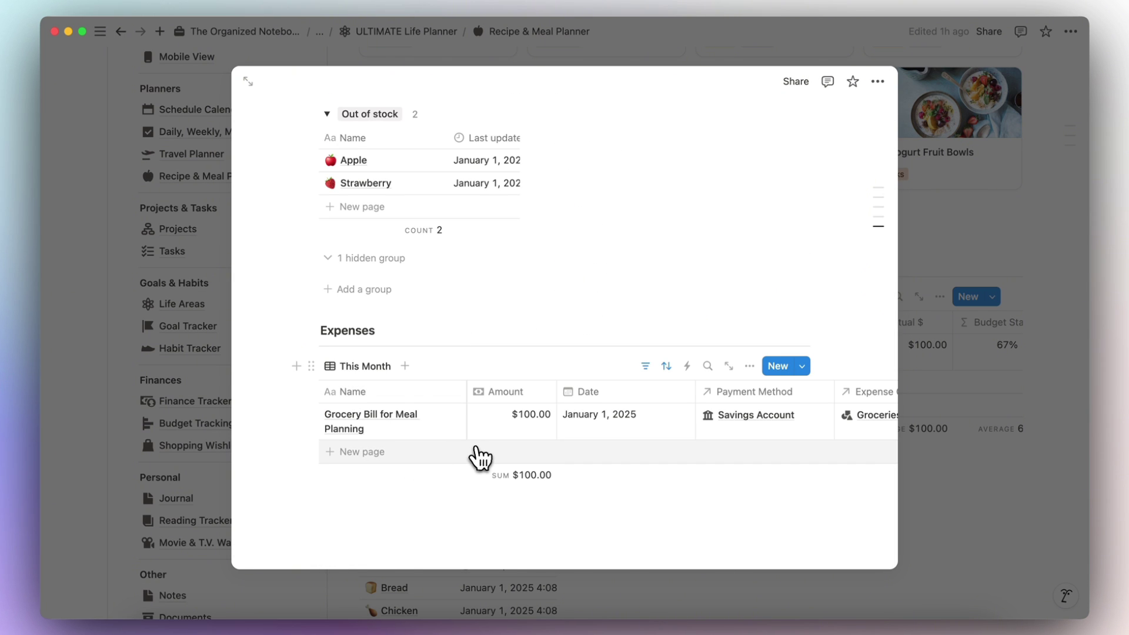
scroll(615, 456, up, 6)
scroll(612, 456, up, 5)
scroll(613, 455, up, 5)
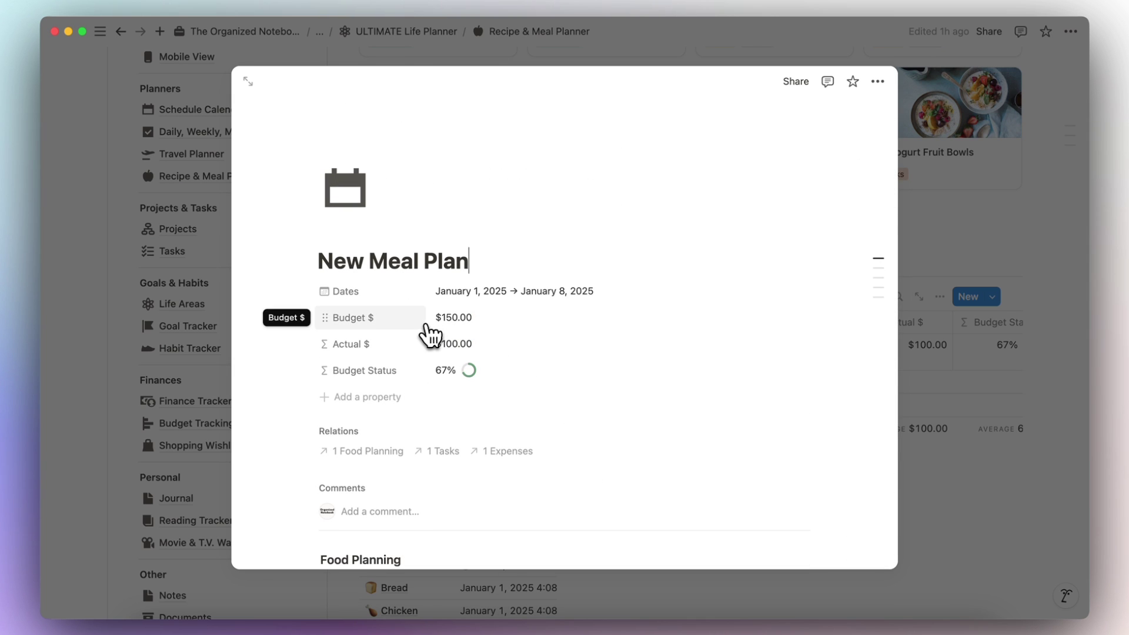
mouse_move(618, 371)
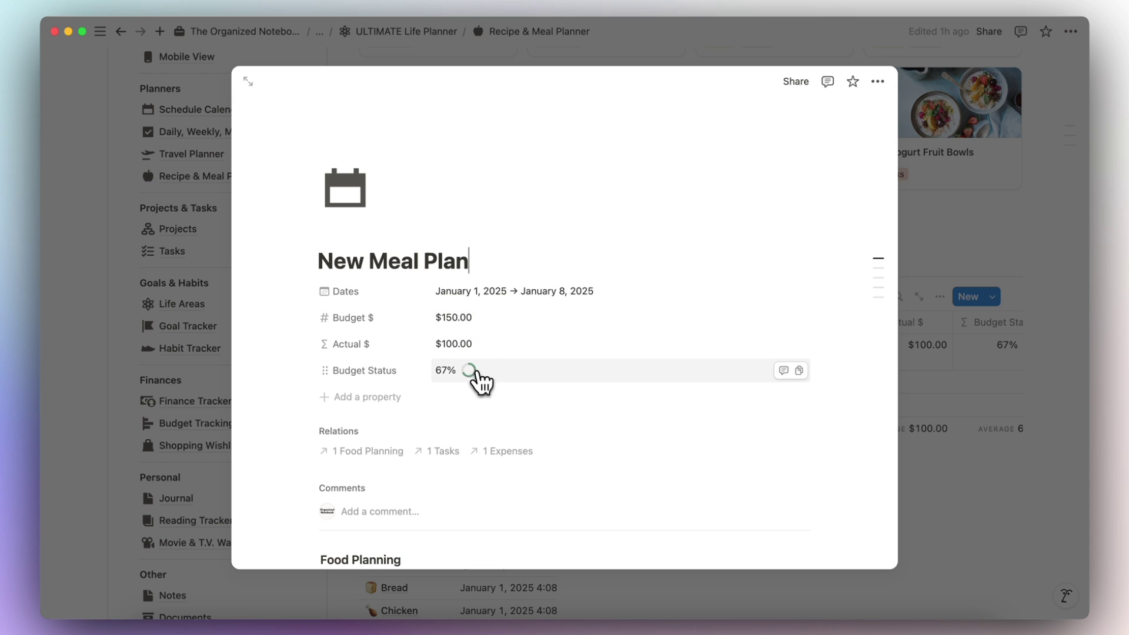
click(952, 438)
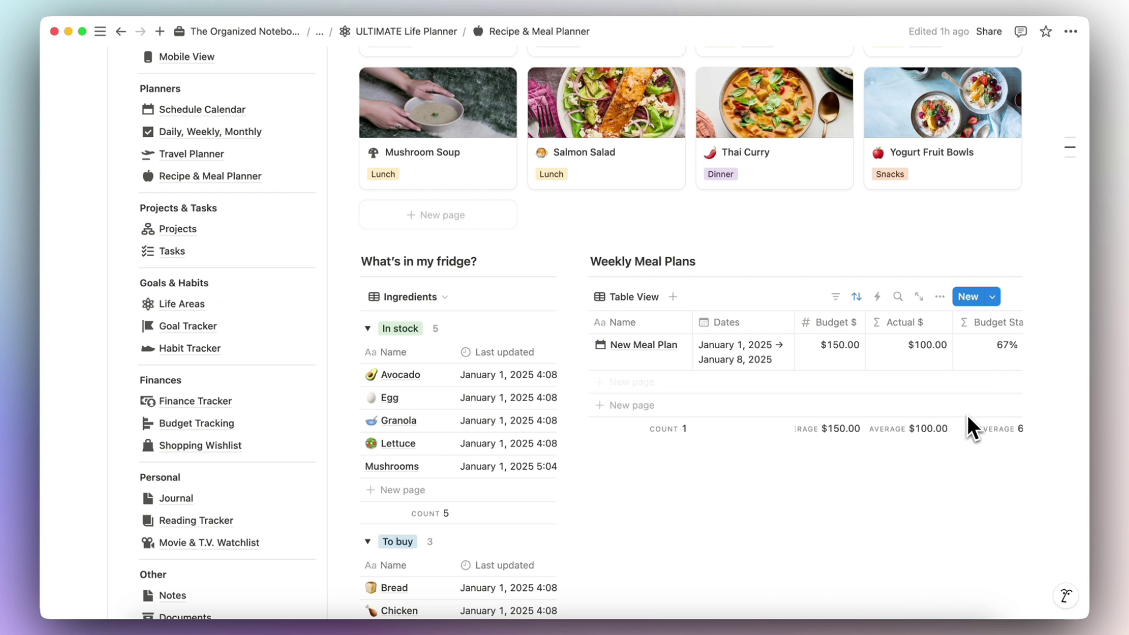
Step: Preview the New Product Launch project's High-priority Planning details, task board and Notes
click(188, 236)
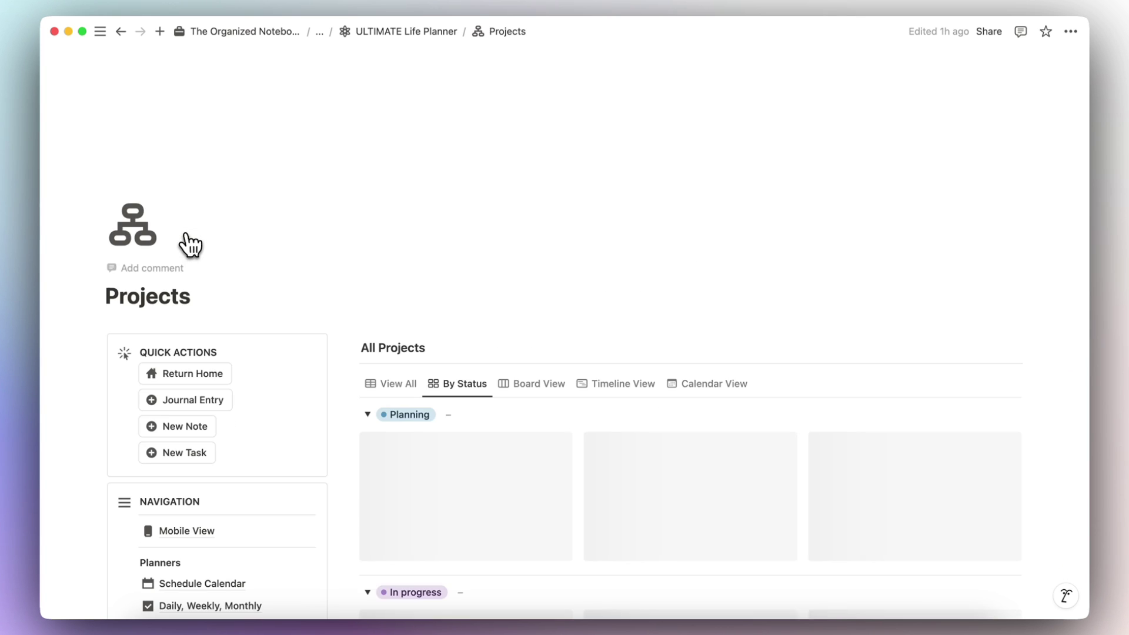
scroll(442, 297, down, 3)
scroll(448, 297, down, 1)
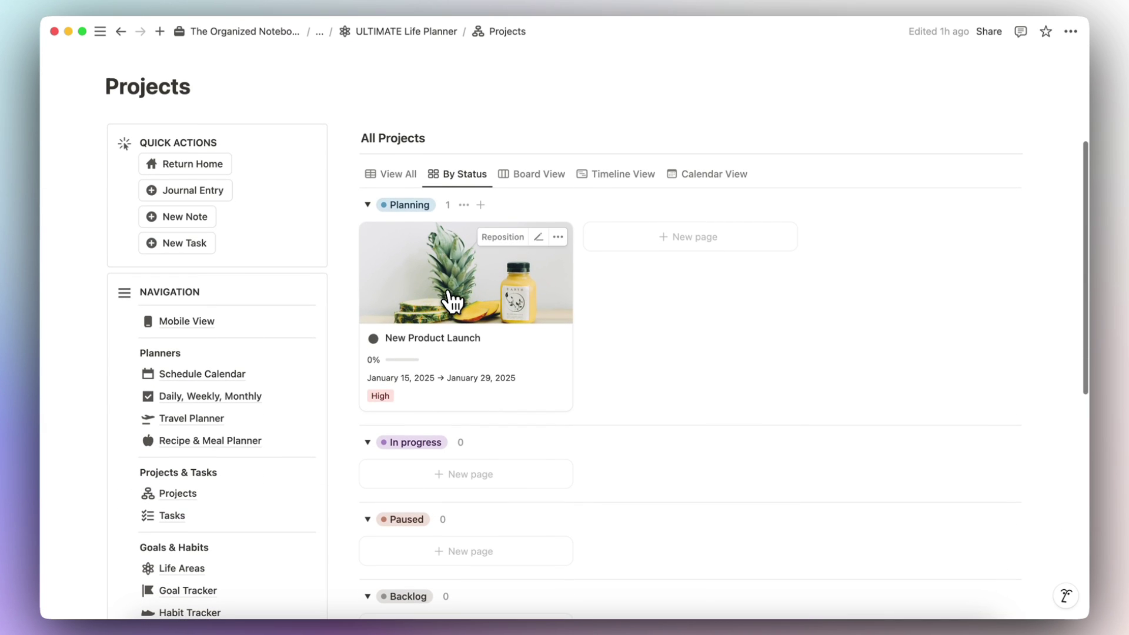
mouse_move(489, 241)
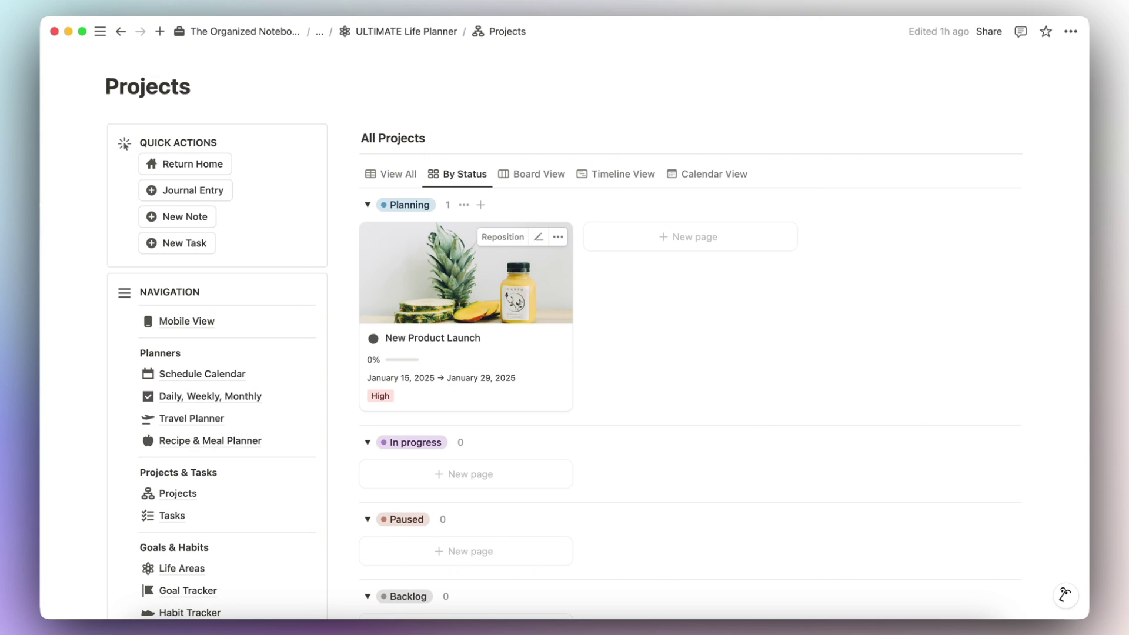
mouse_move(487, 266)
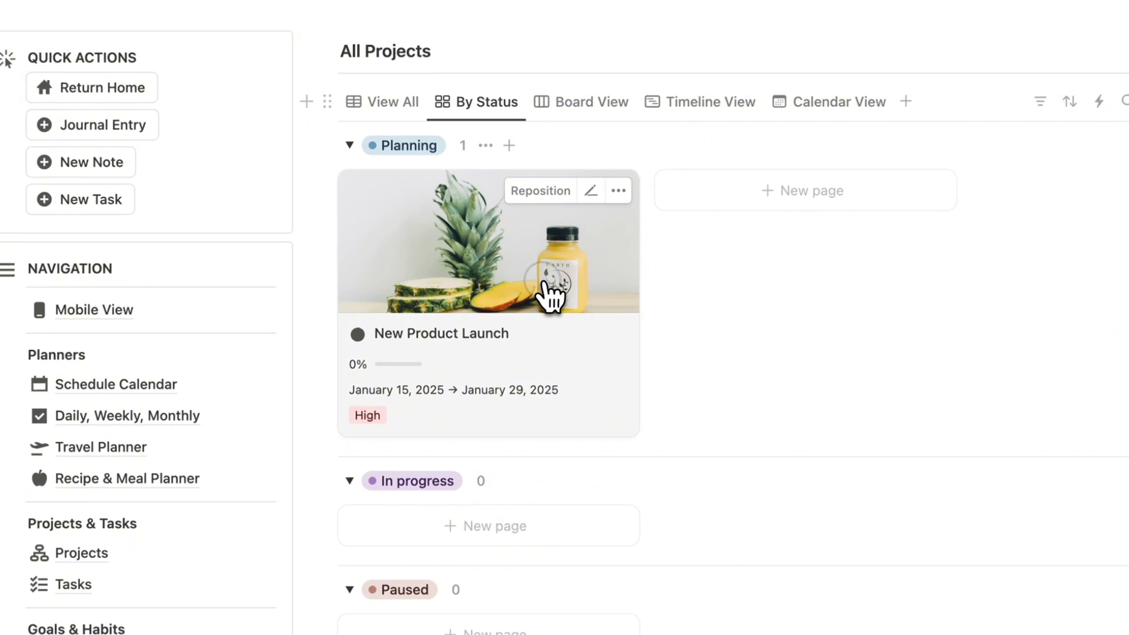
click(510, 309)
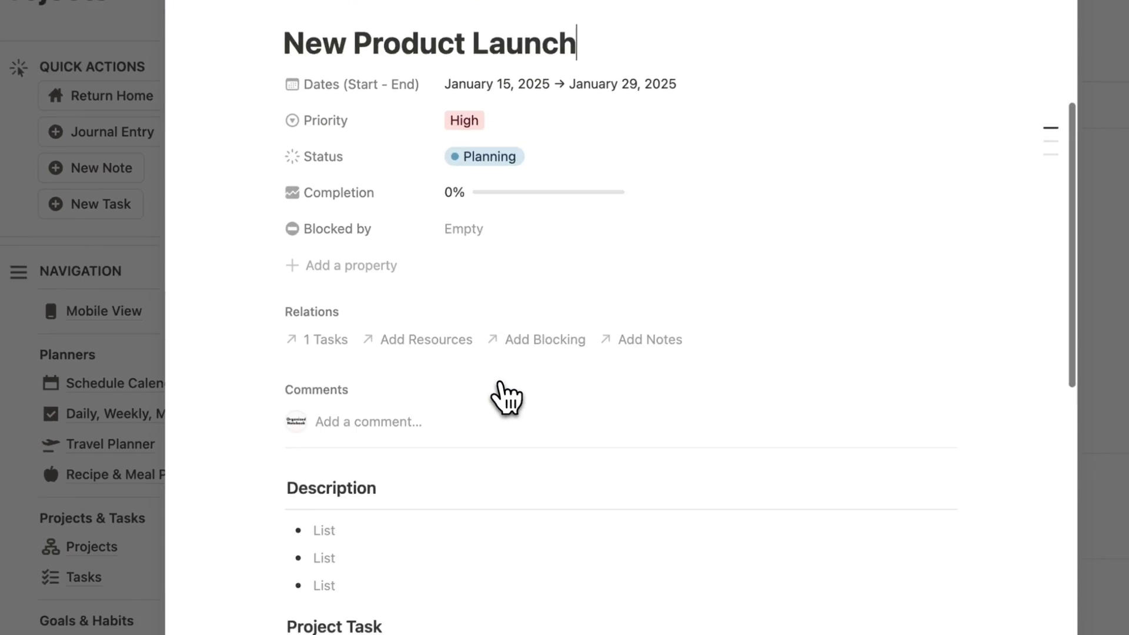
scroll(479, 382, down, 3)
scroll(442, 380, down, 2)
scroll(441, 379, down, 3)
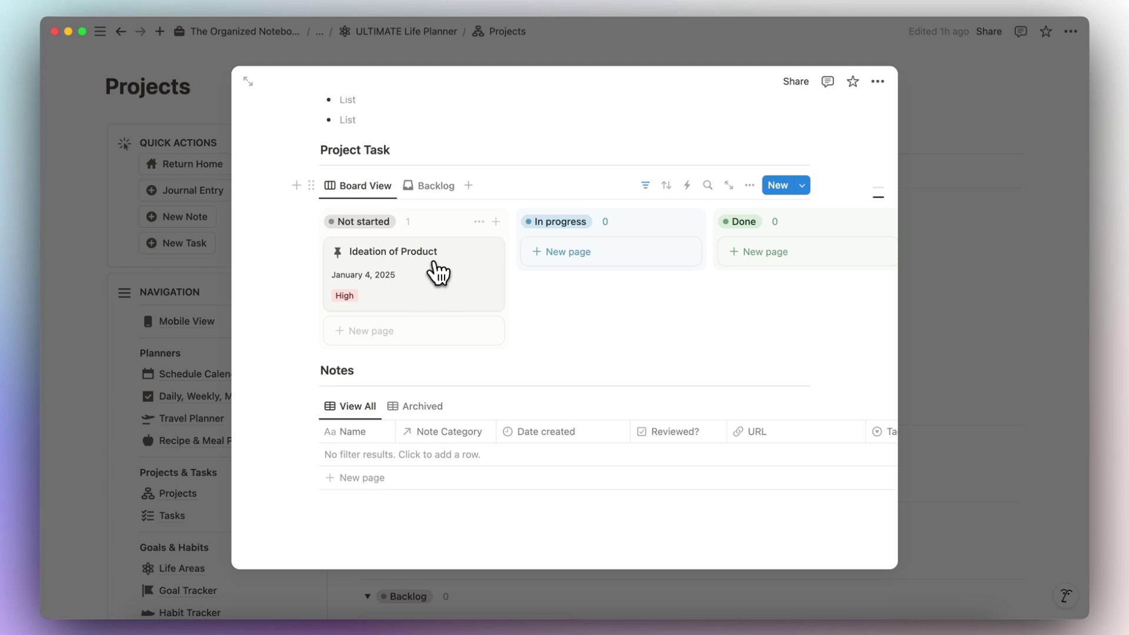
scroll(438, 271, down, 1)
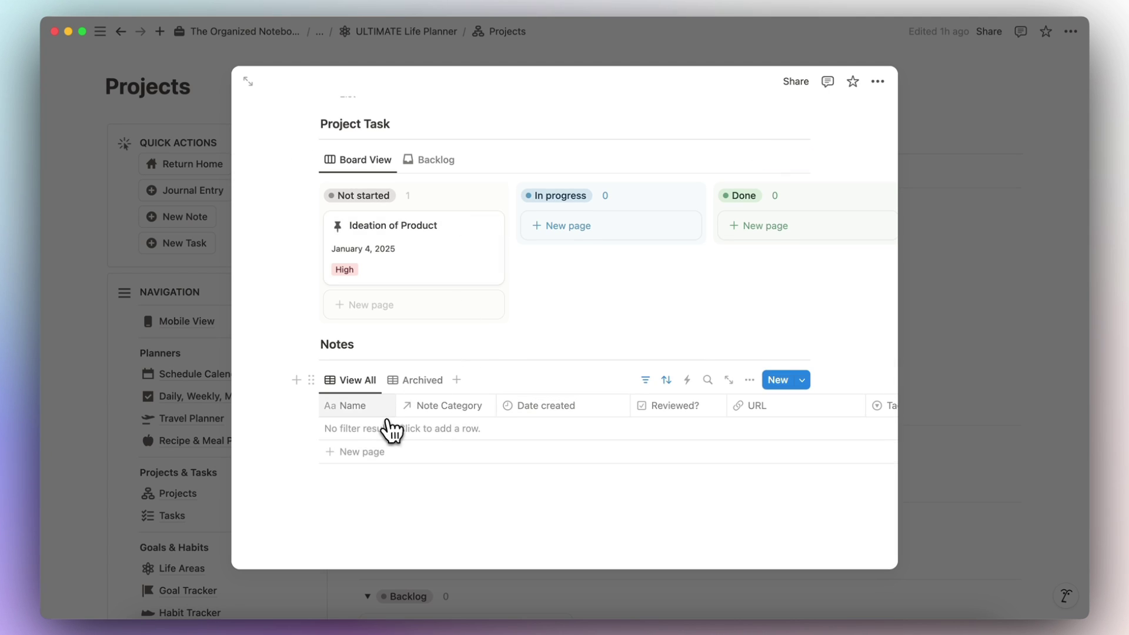
Step: Close the project preview and filter Tasks to today's incomplete tasks
click(937, 308)
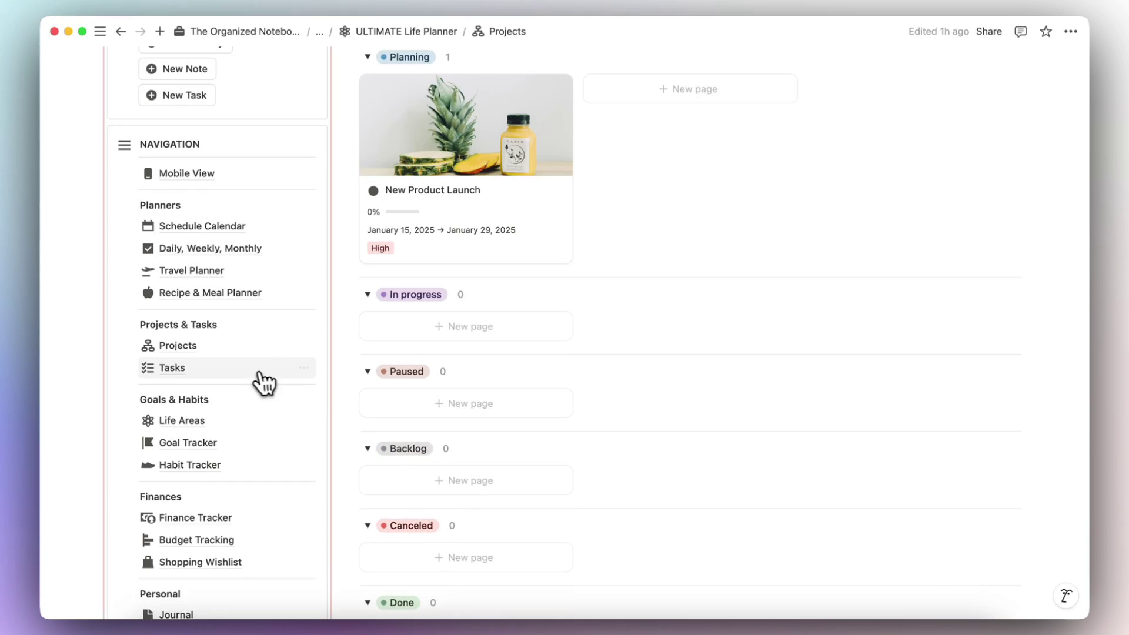
click(180, 375)
scroll(496, 340, down, 2)
scroll(496, 341, down, 5)
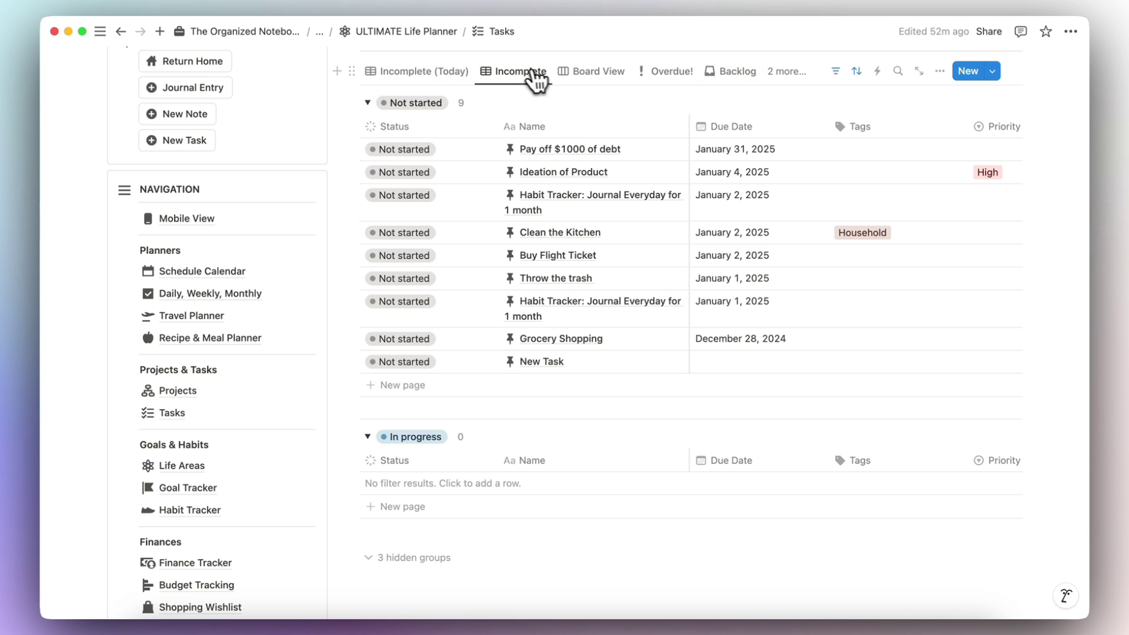
click(415, 71)
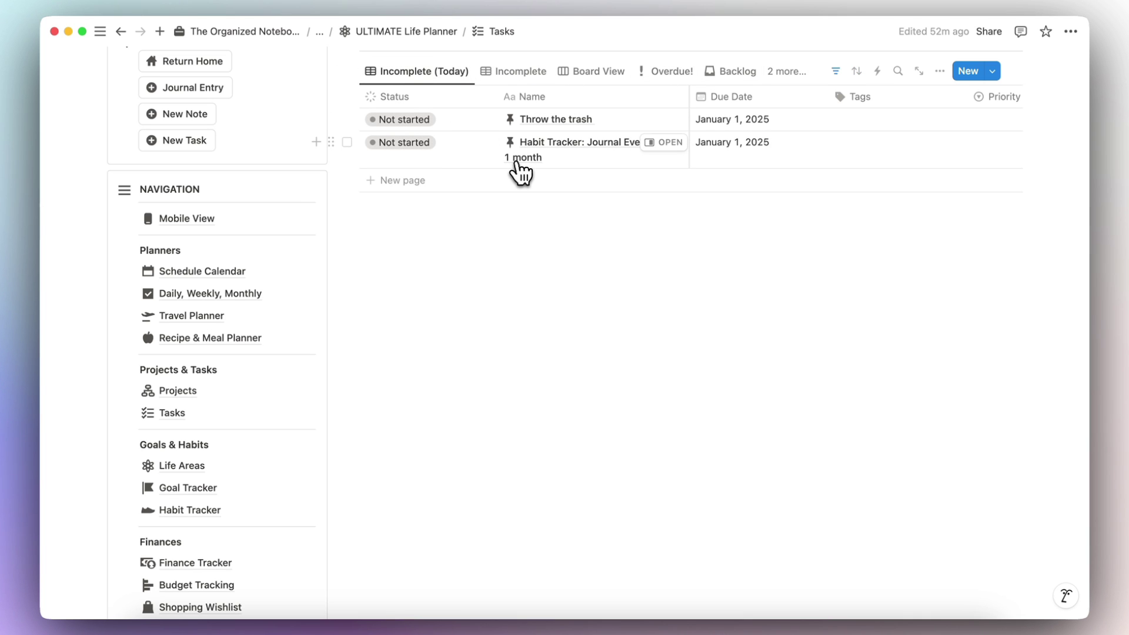
click(185, 466)
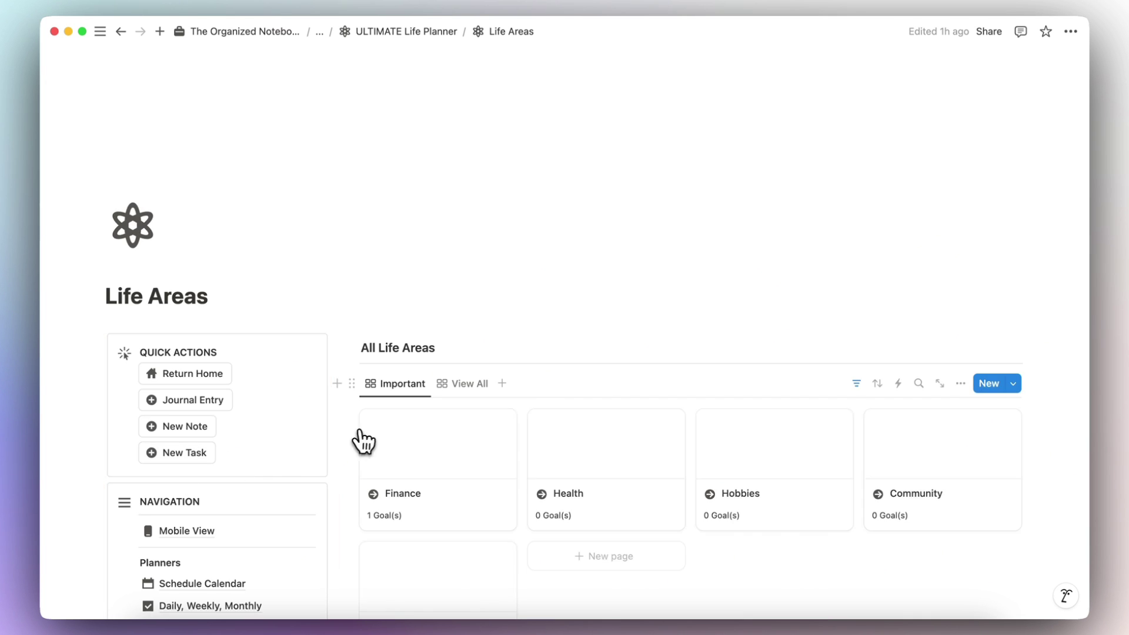
scroll(388, 437, down, 5)
scroll(416, 356, down, 1)
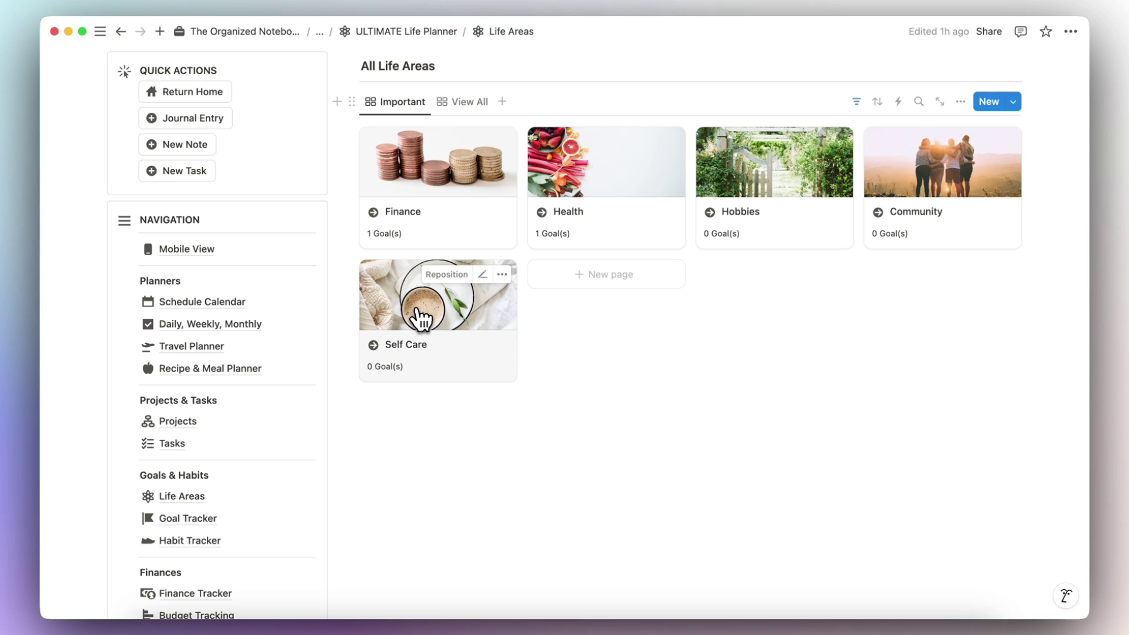
click(458, 225)
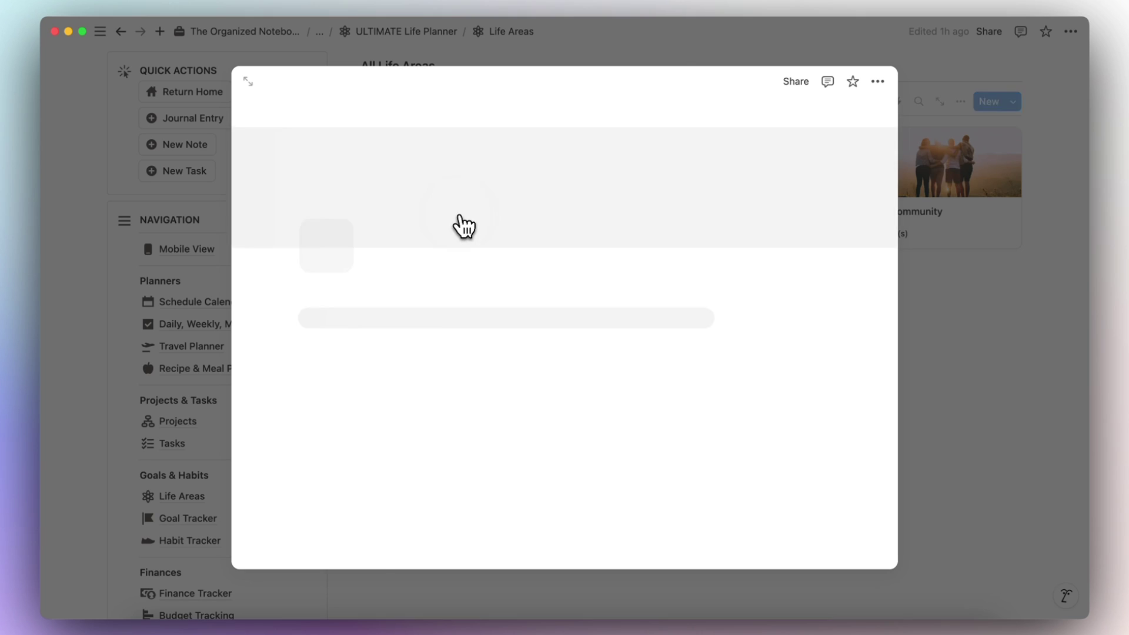
scroll(456, 227, down, 5)
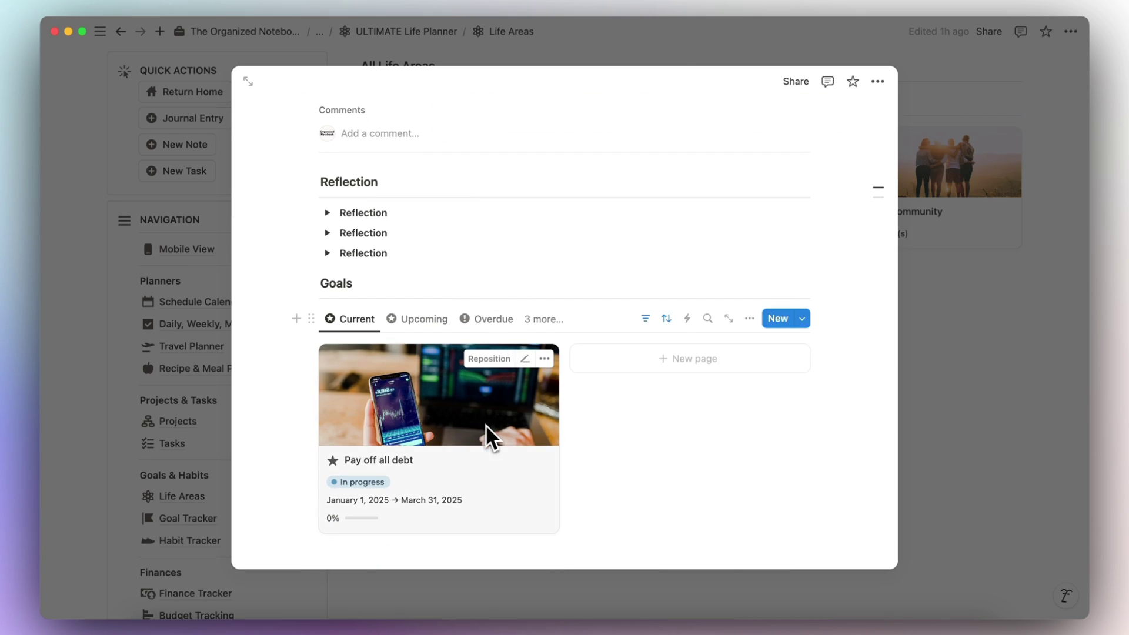
scroll(489, 429, up, 5)
scroll(432, 286, down, 5)
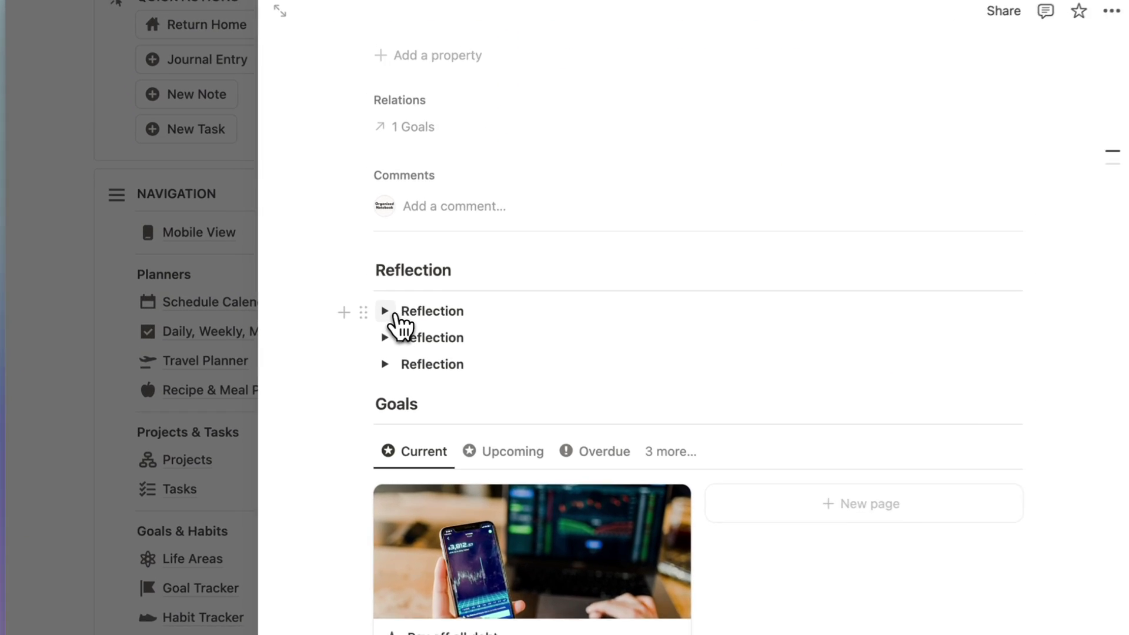
click(327, 309)
scroll(442, 331, down, 1)
scroll(441, 335, up, 5)
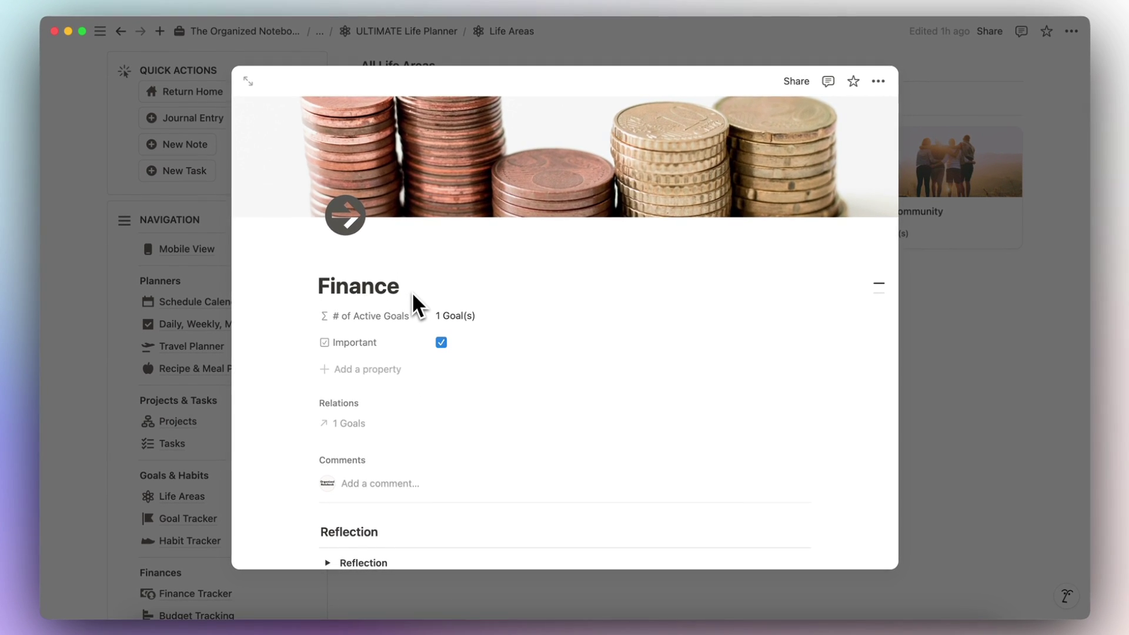
scroll(411, 292, down, 5)
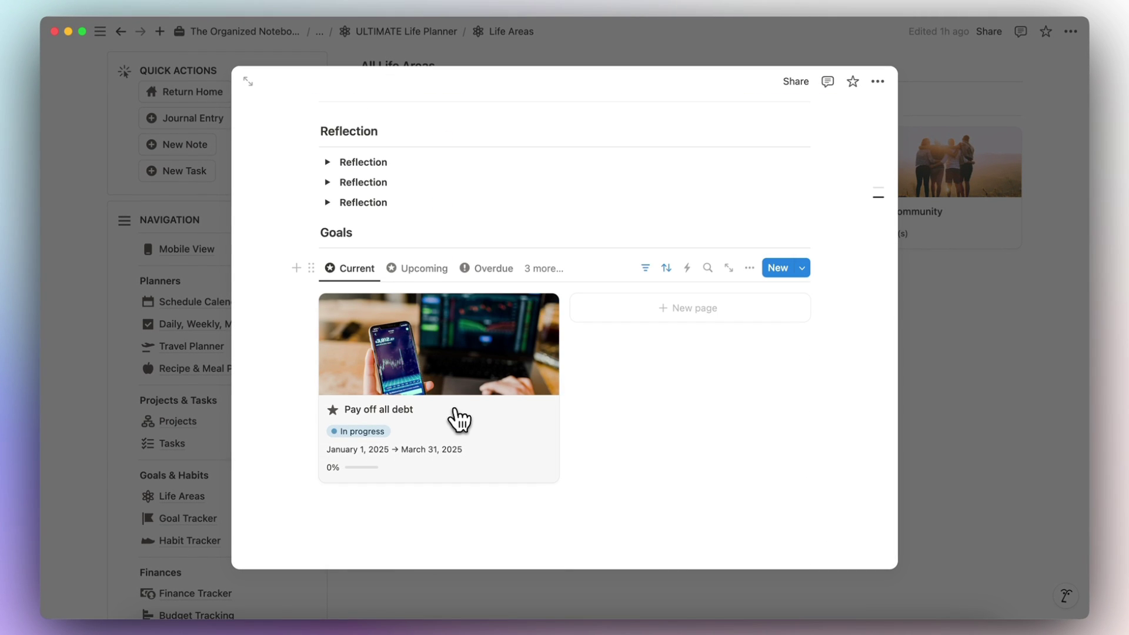
click(485, 392)
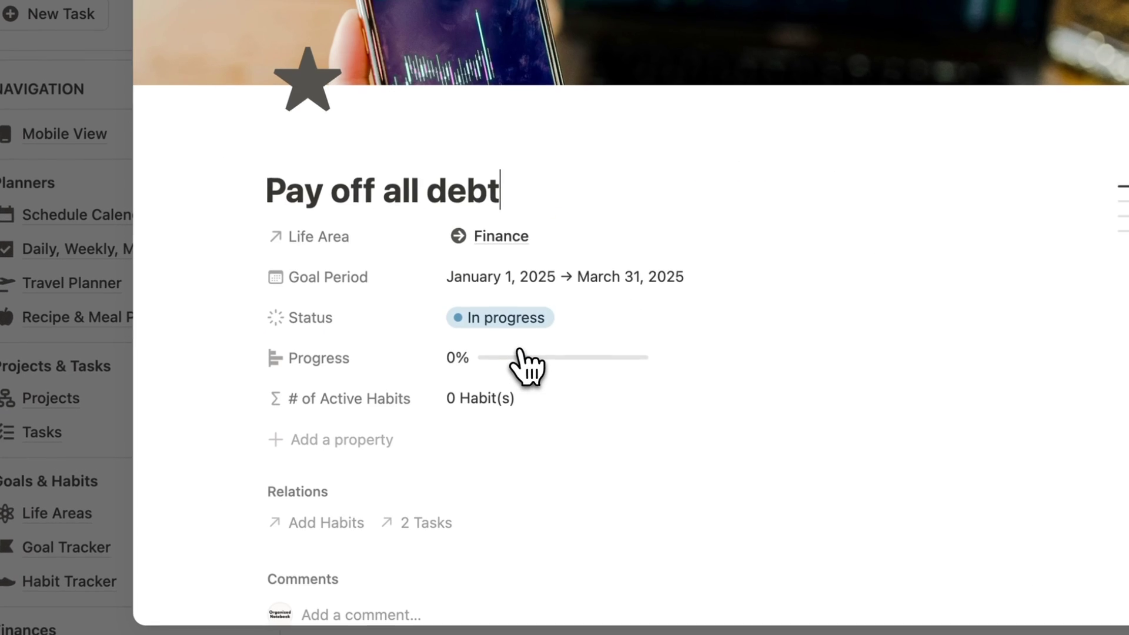
scroll(529, 365, down, 3)
scroll(527, 364, down, 3)
scroll(528, 363, down, 3)
scroll(456, 427, down, 3)
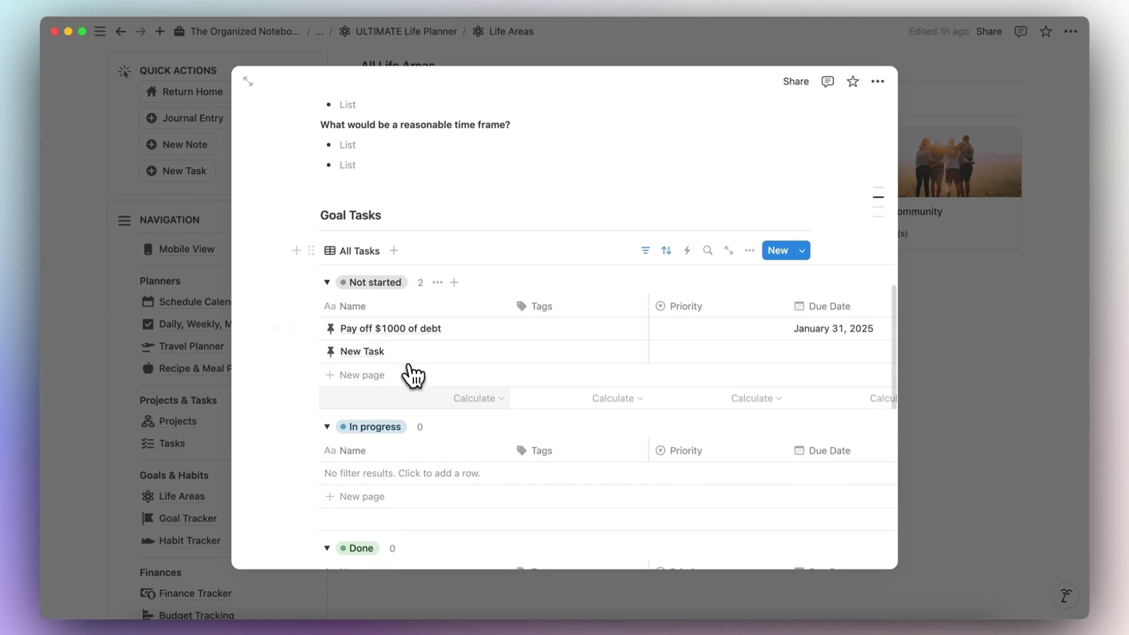
mouse_move(391, 329)
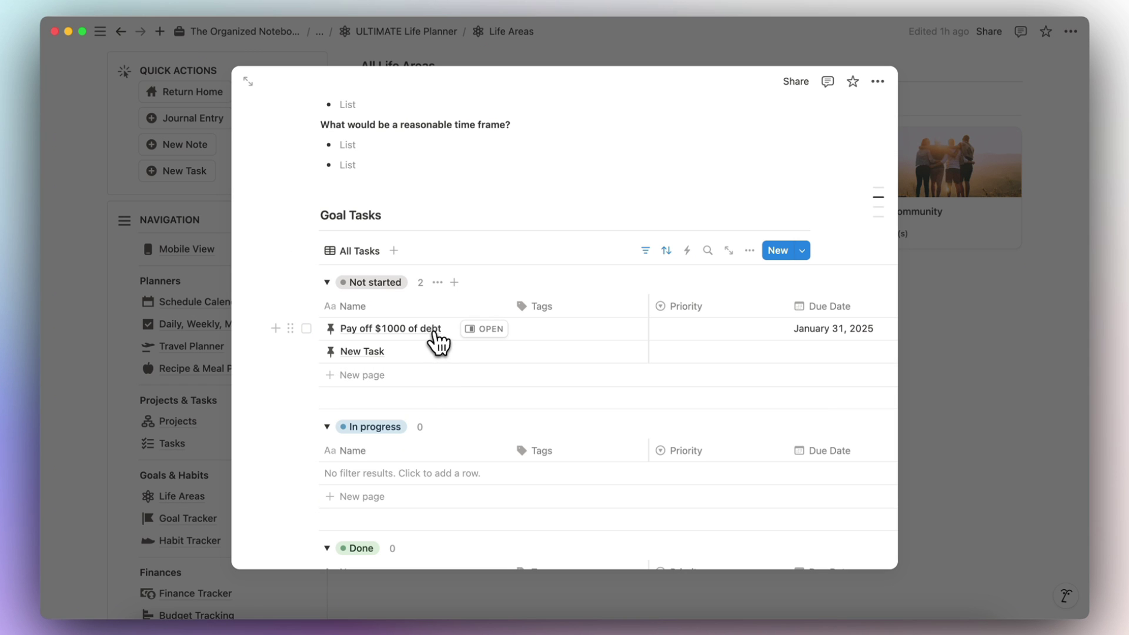
scroll(585, 357, right, 2)
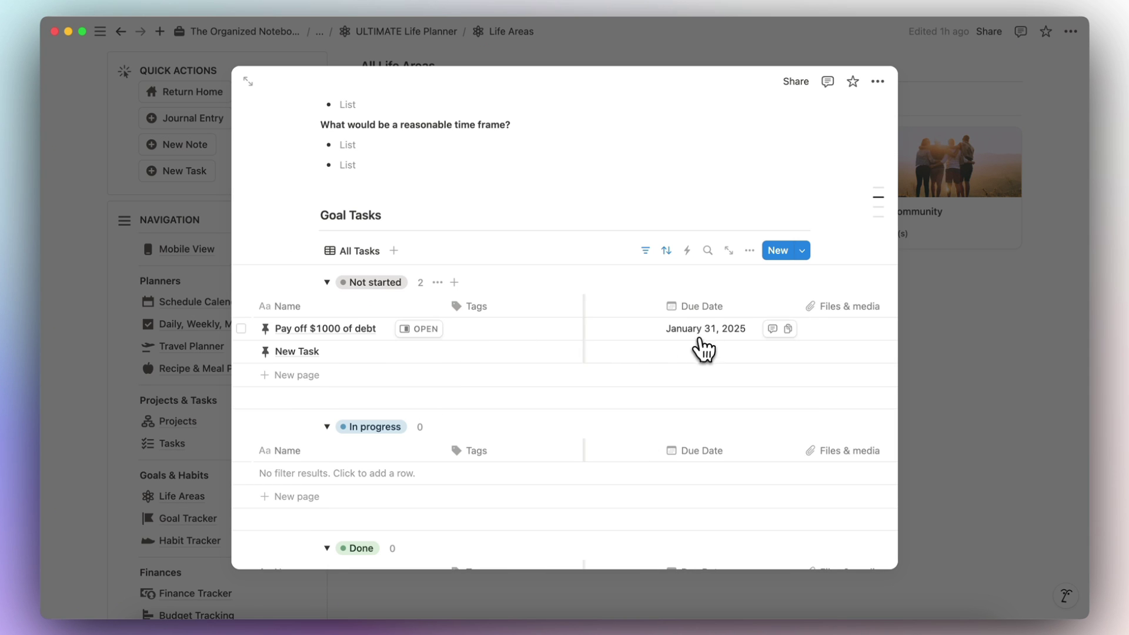
scroll(702, 344, down, 5)
scroll(679, 346, down, 2)
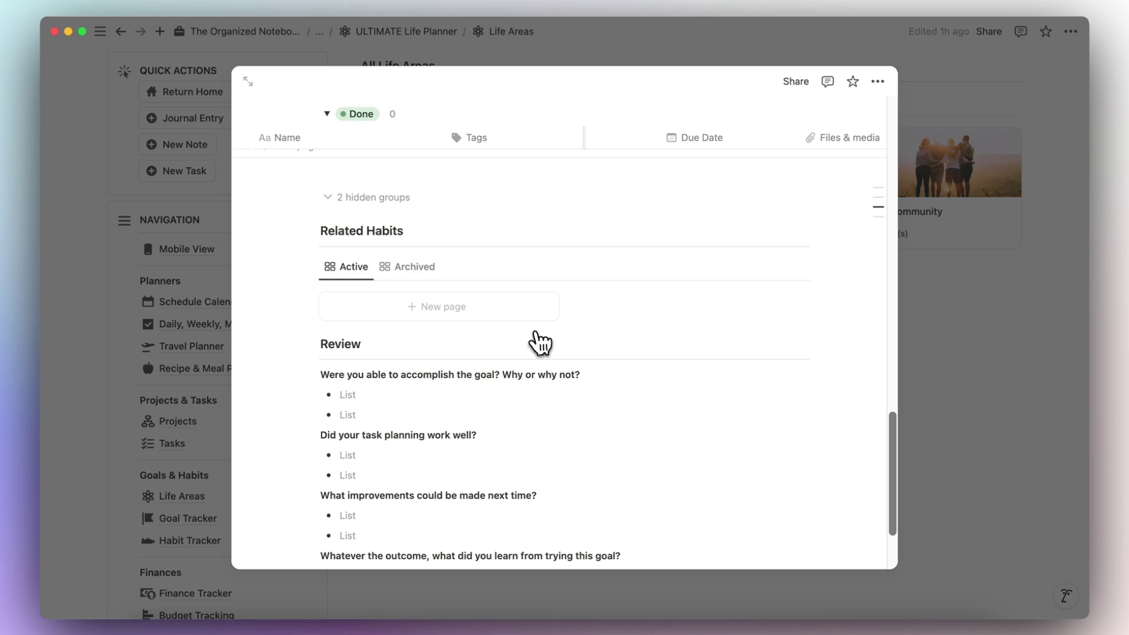
mouse_move(438, 306)
scroll(459, 344, up, 5)
scroll(428, 304, up, 2)
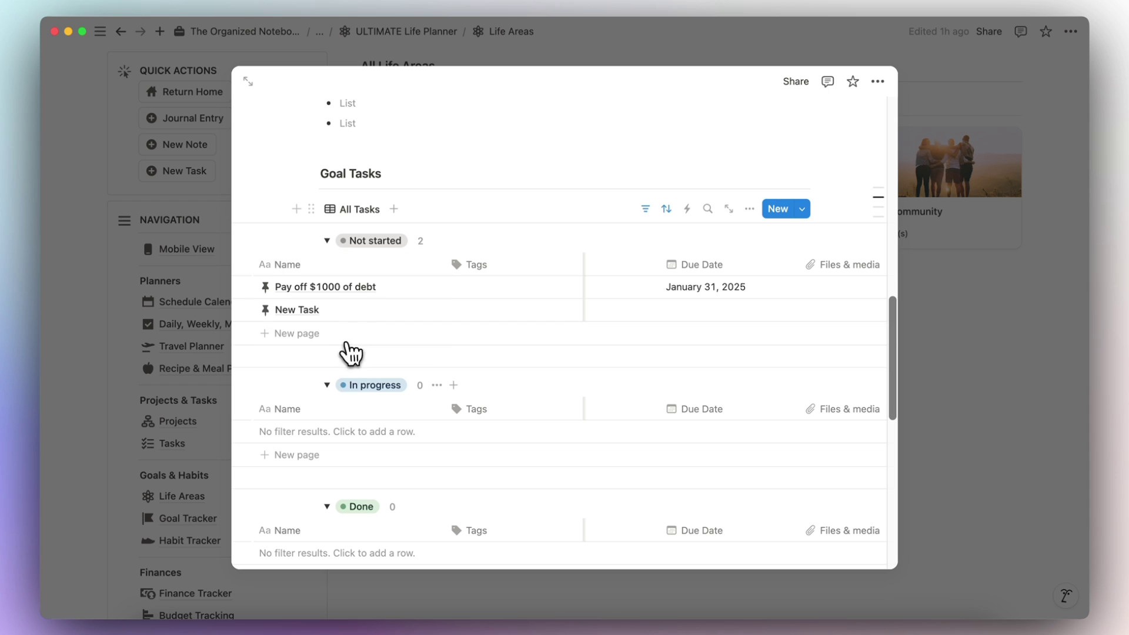
scroll(353, 394, down, 5)
scroll(353, 393, down, 3)
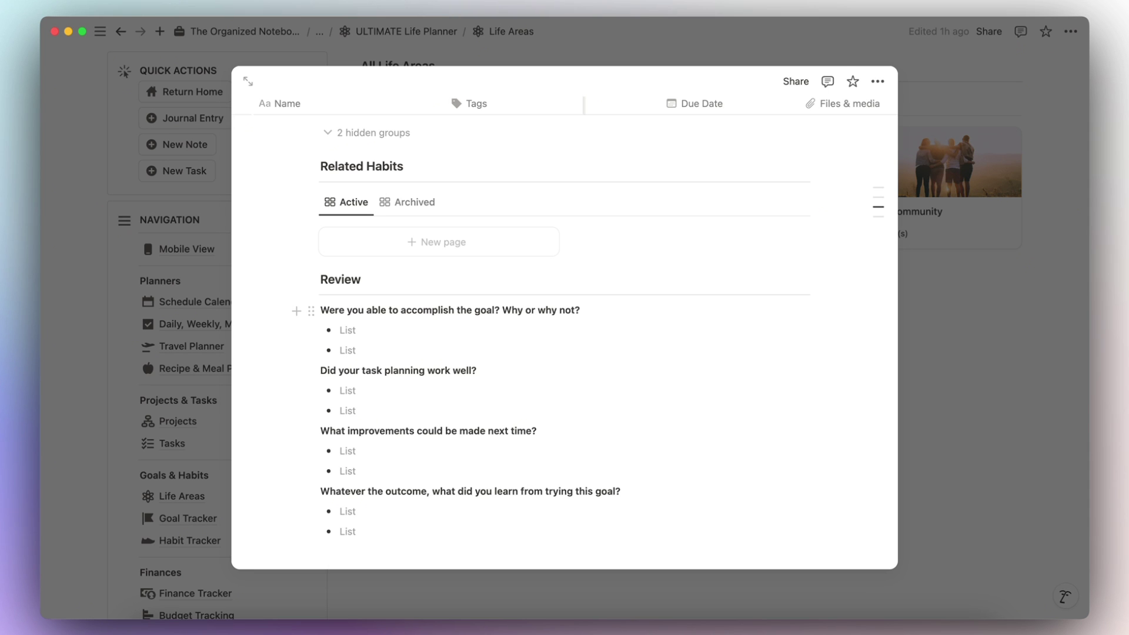
scroll(646, 332, up, 3)
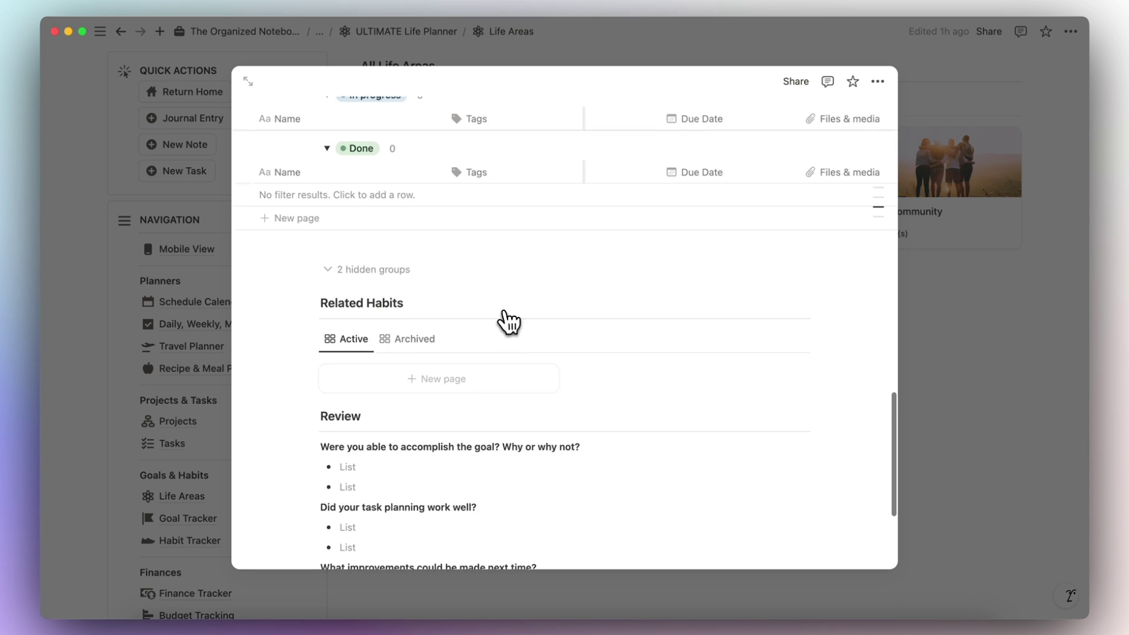
scroll(503, 323, up, 1)
scroll(474, 353, up, 1)
scroll(383, 386, up, 5)
scroll(346, 370, up, 2)
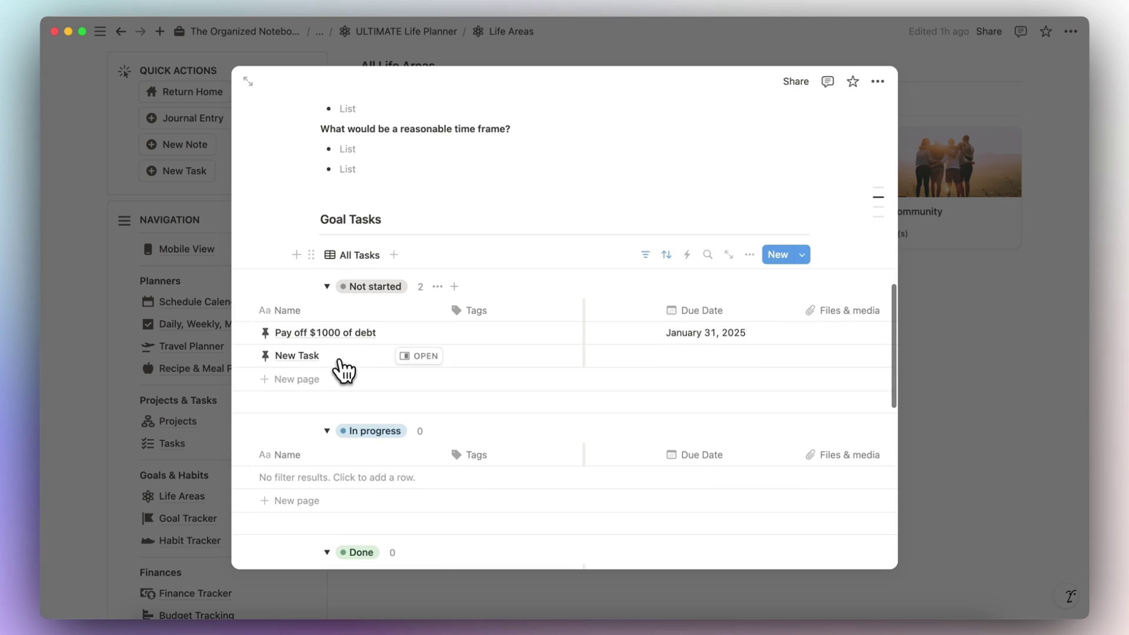
Step: Open the Walk 10,000 Steps per day habit through the Health life area's goal
click(970, 317)
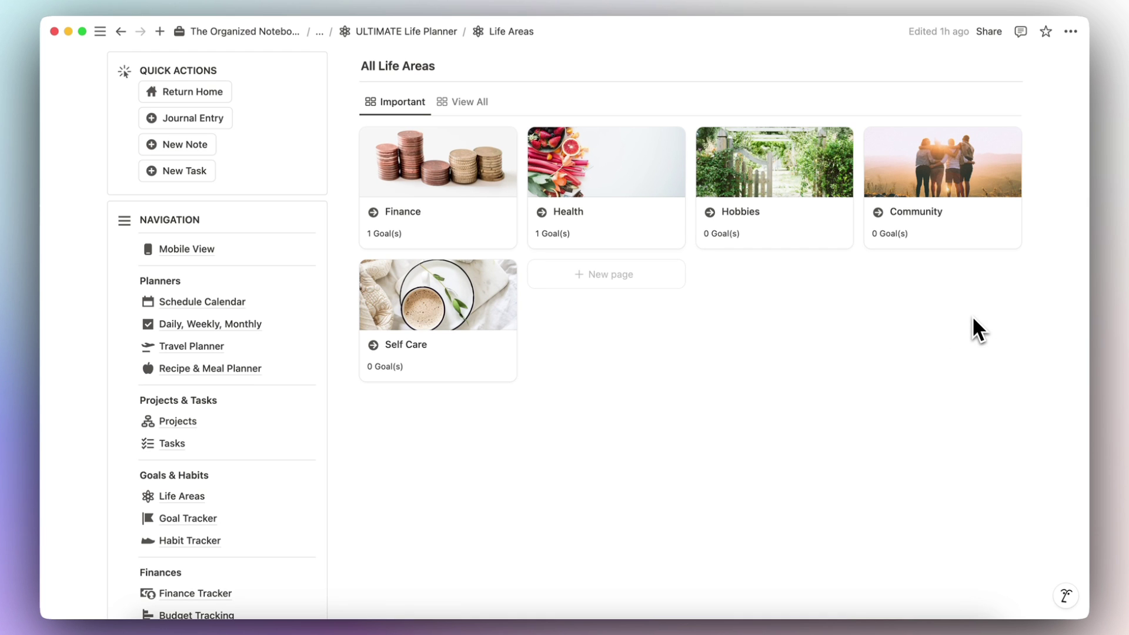
click(642, 239)
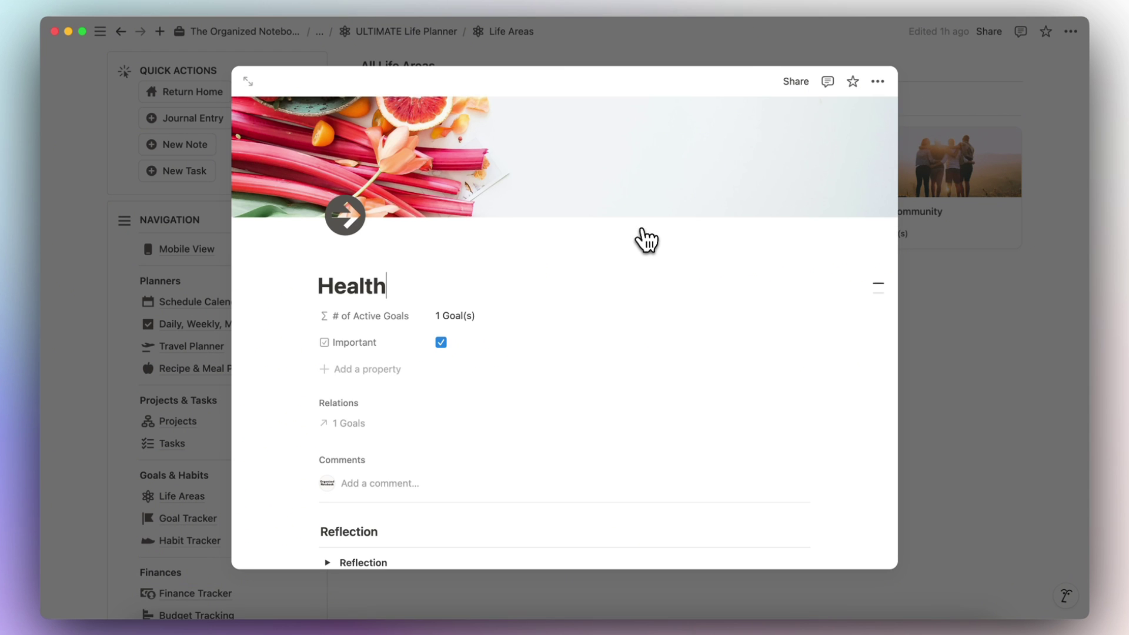
scroll(645, 239, down, 4)
scroll(641, 228, down, 5)
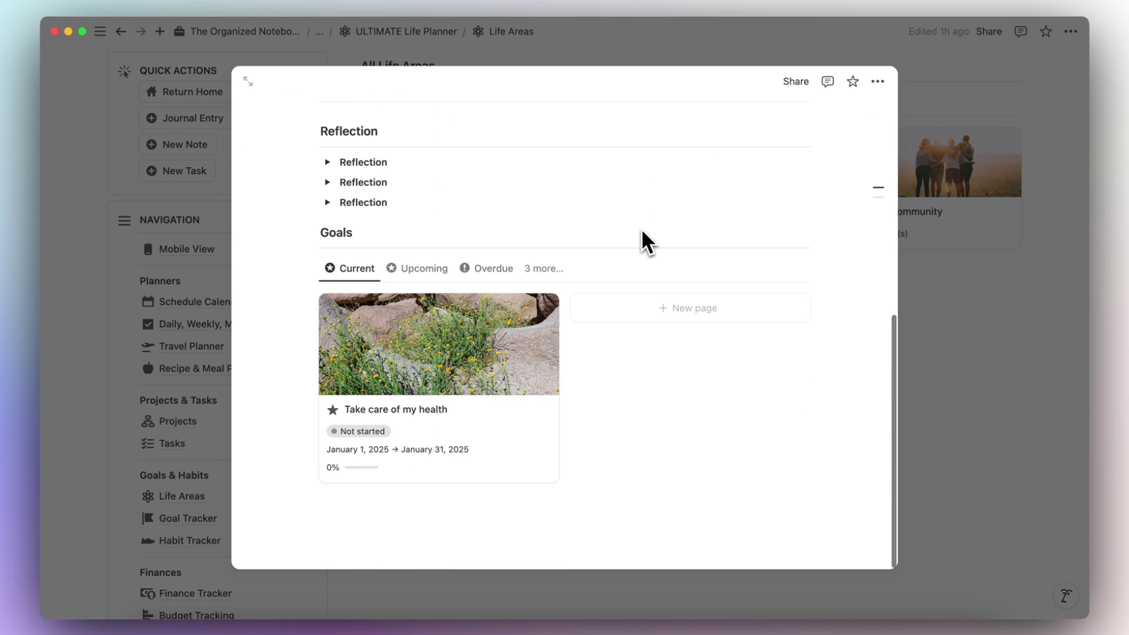
click(482, 383)
scroll(486, 385, down, 5)
scroll(487, 385, down, 5)
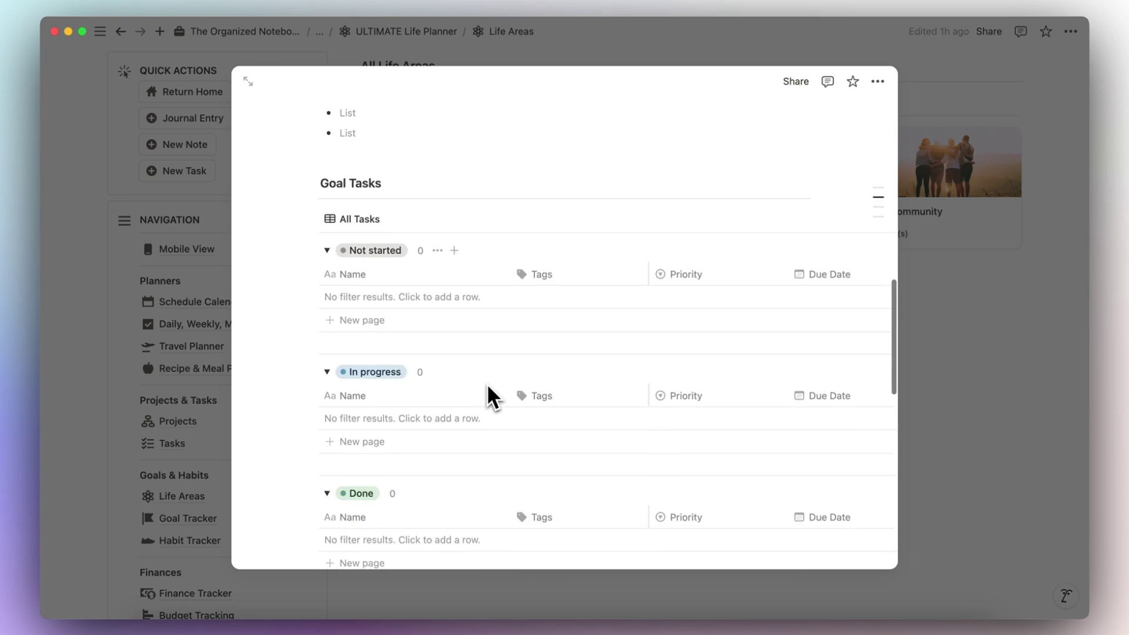
scroll(487, 384, down, 2)
scroll(486, 396, down, 3)
scroll(487, 396, down, 1)
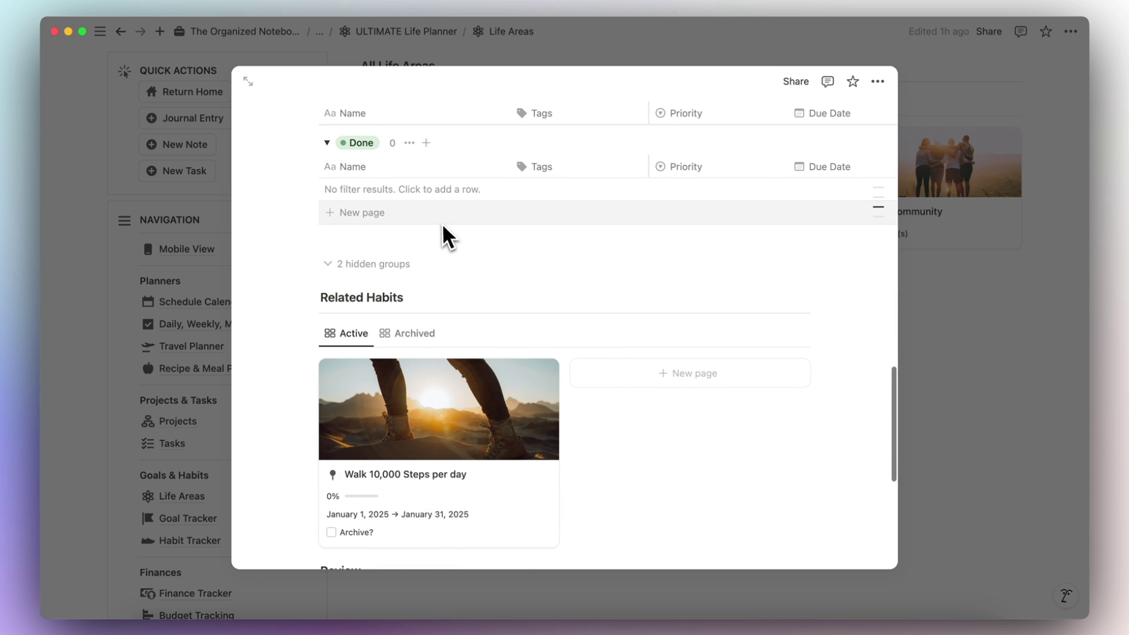
scroll(445, 264, down, 2)
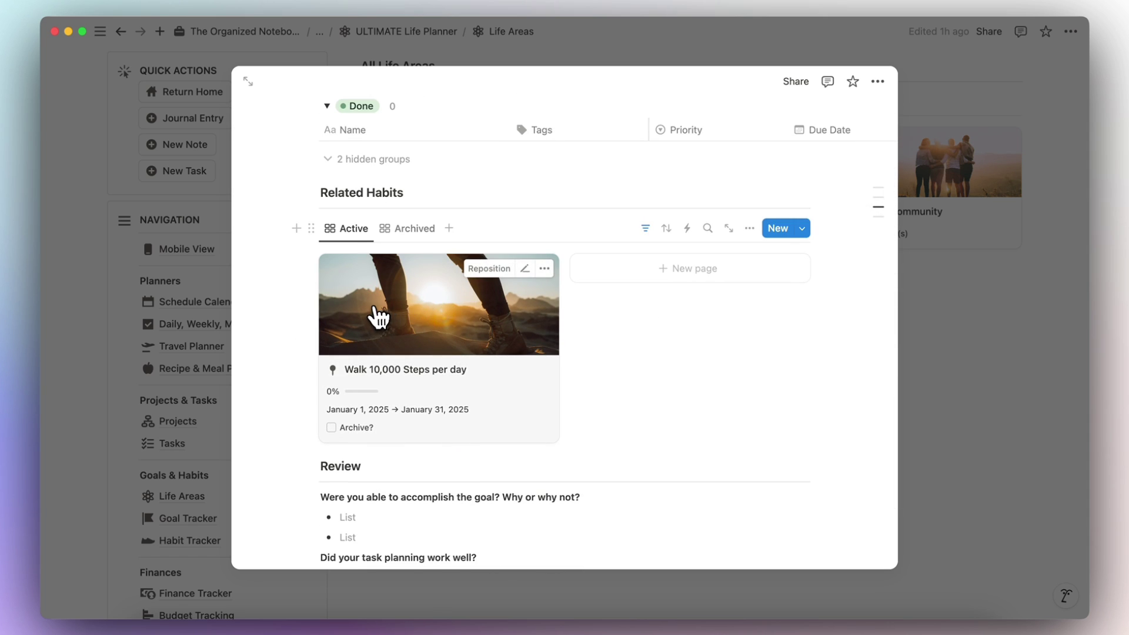
click(516, 366)
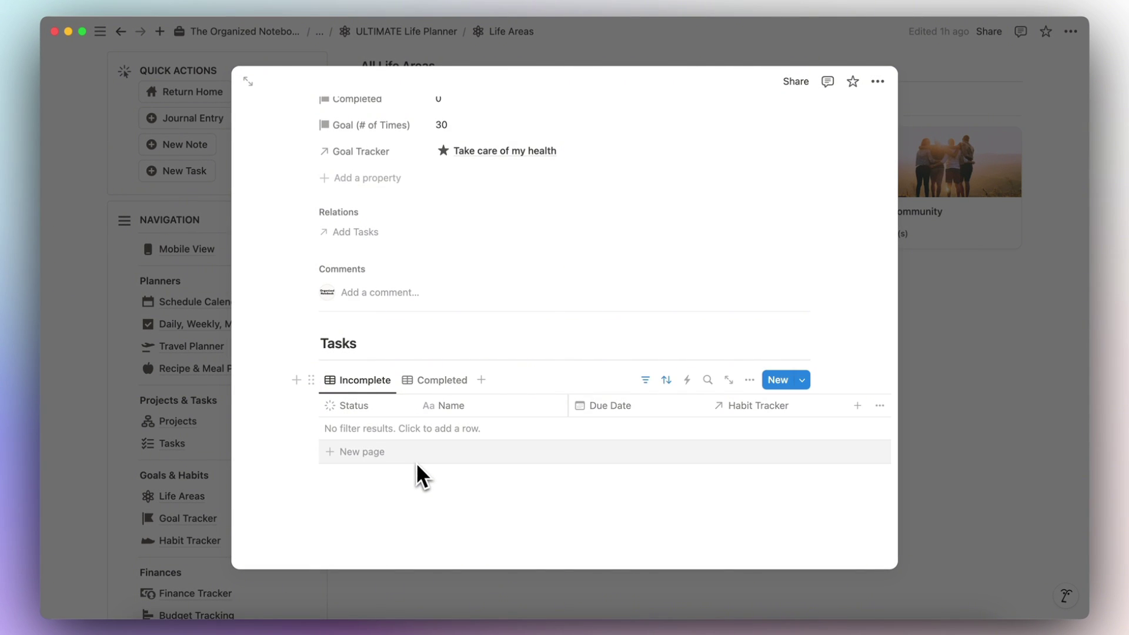
scroll(418, 463, up, 5)
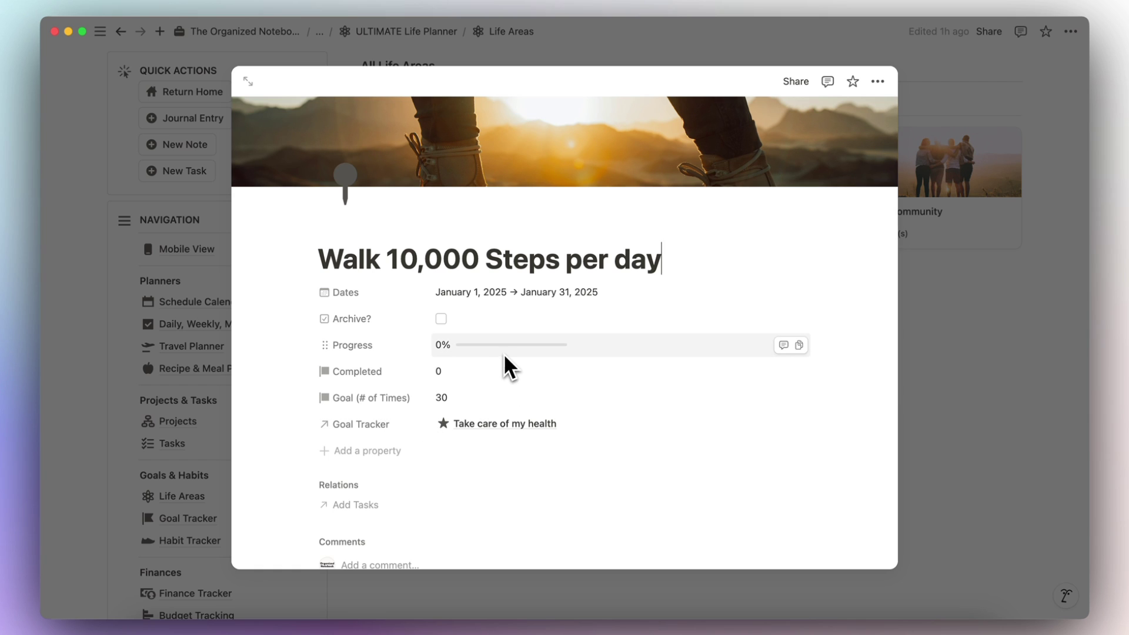
scroll(504, 355, down, 2)
scroll(504, 355, down, 3)
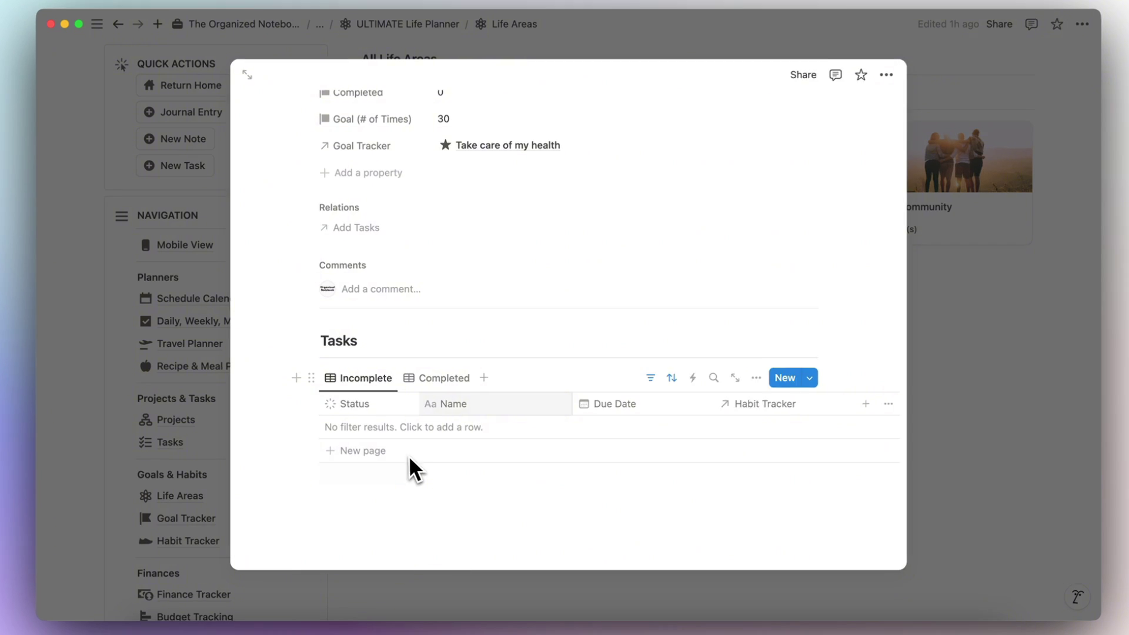
Step: Add a renamed task to the habit, due January 1, 2025
click(409, 455)
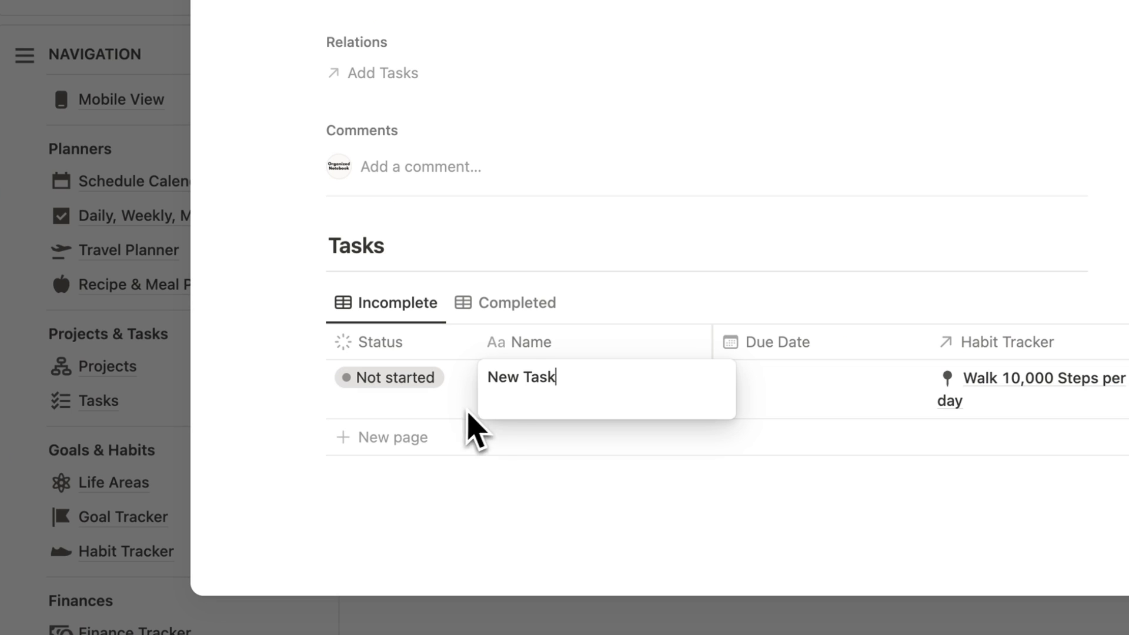
triple_click(465, 427)
text(Habit Tra)
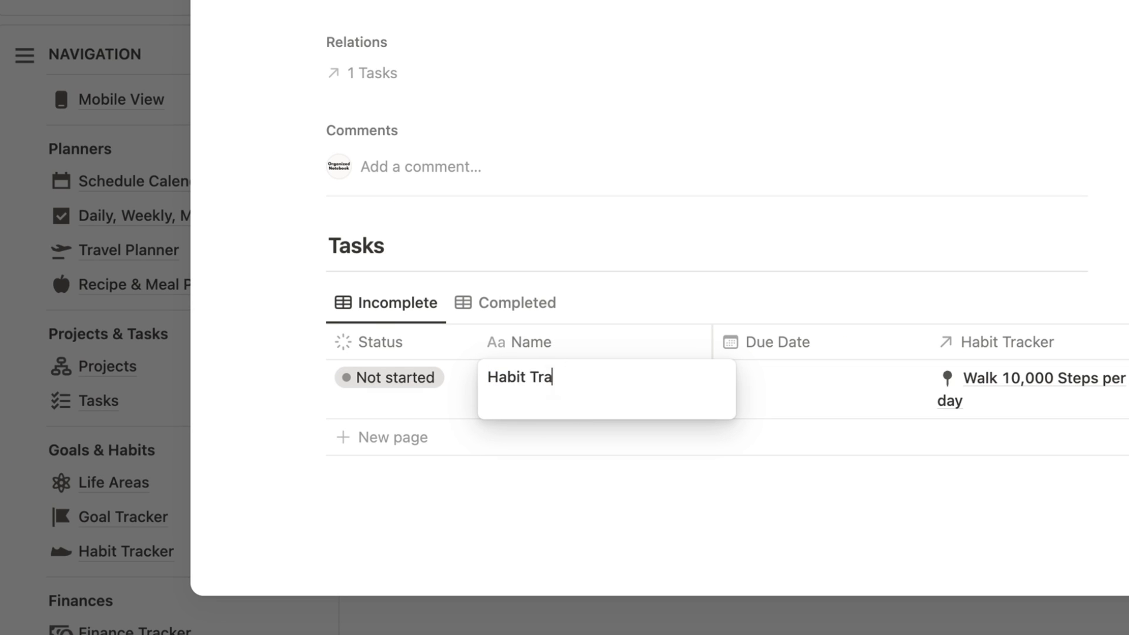
text(cker:)
text( Wa)
text(lk 10,000 Steps per day)
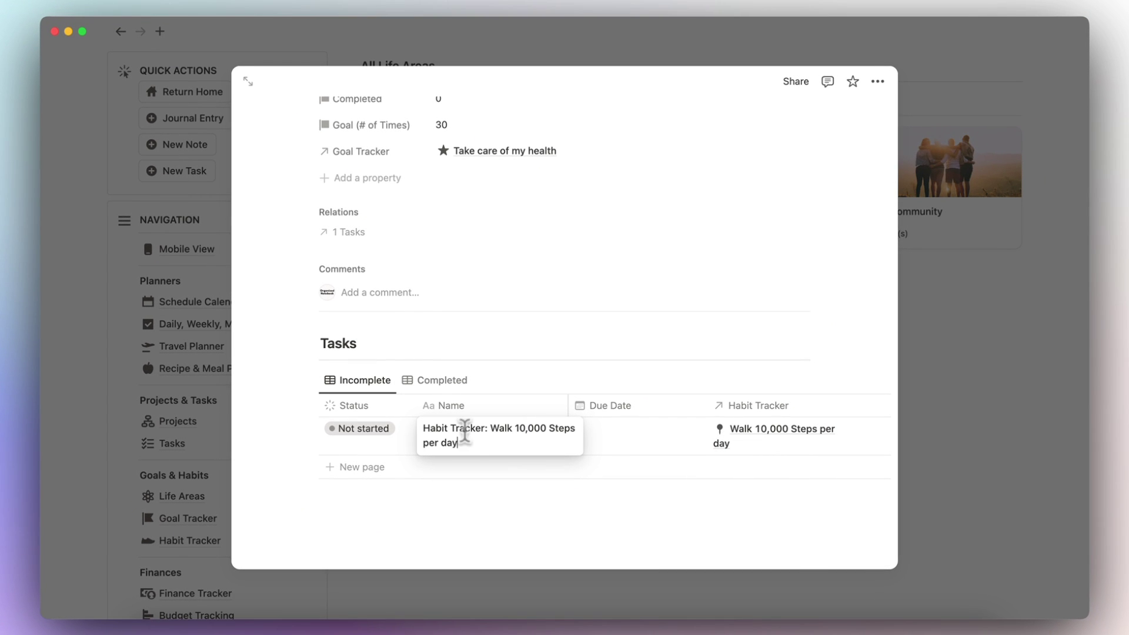
key(Return)
click(609, 432)
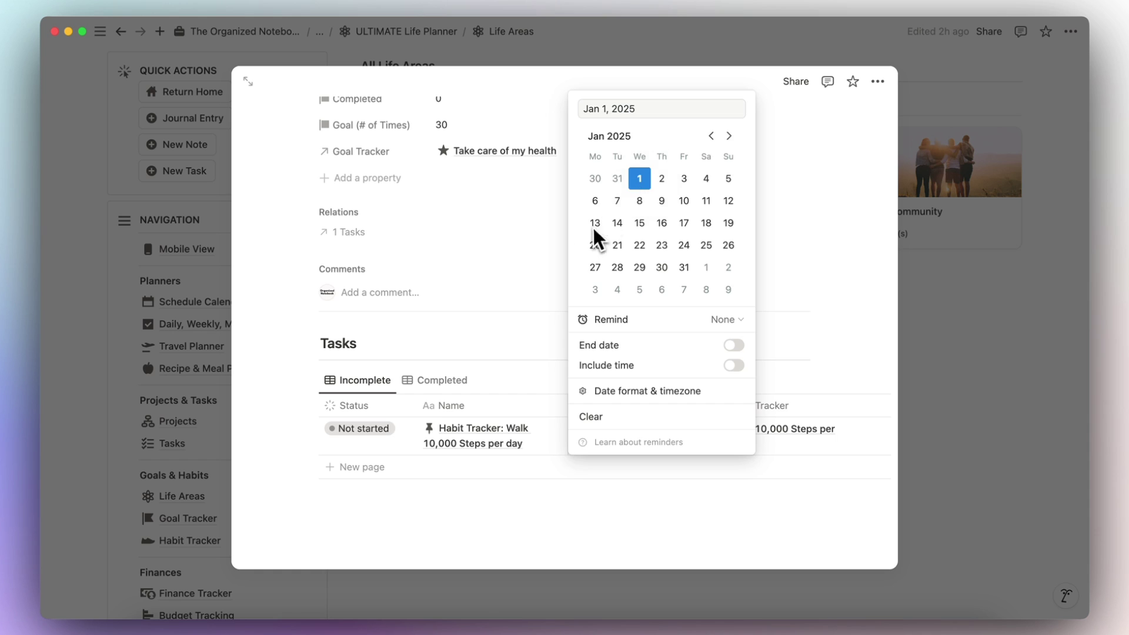
click(540, 283)
scroll(540, 298, up, 3)
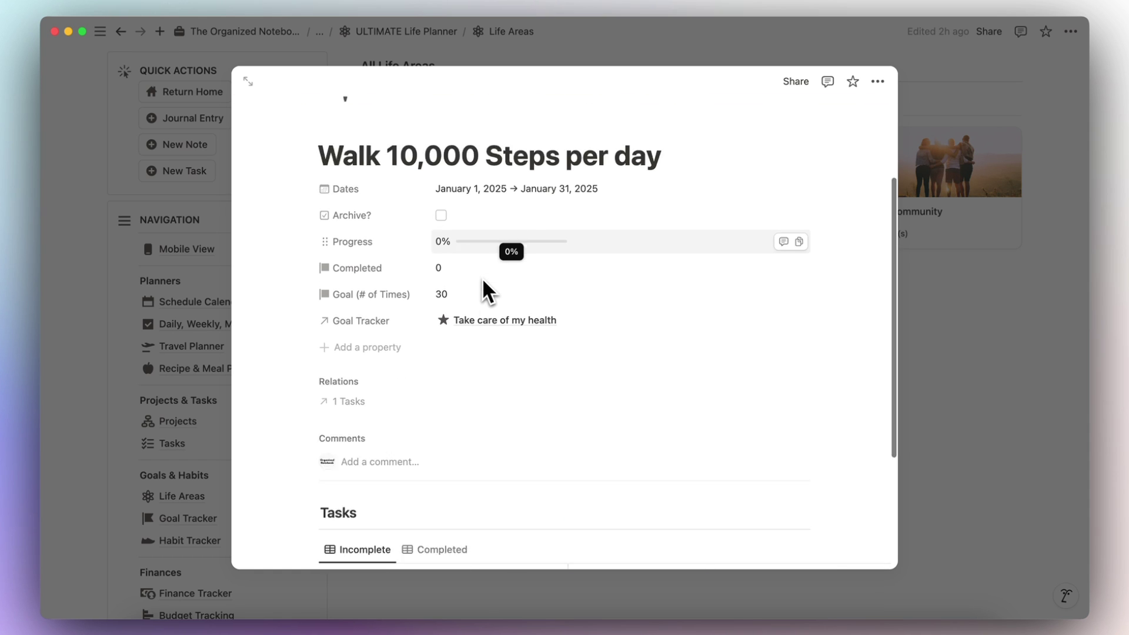
scroll(482, 278, down, 3)
Step: Mark the task Done, revert it to Not started, and close the habit preview
click(366, 474)
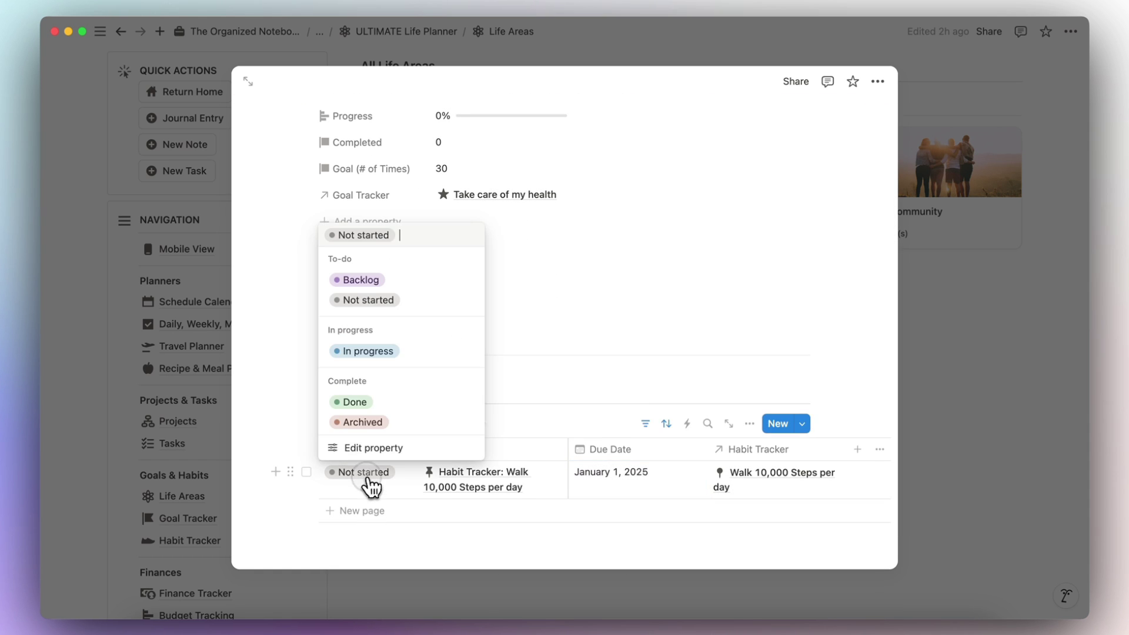
click(392, 401)
scroll(414, 389, up, 5)
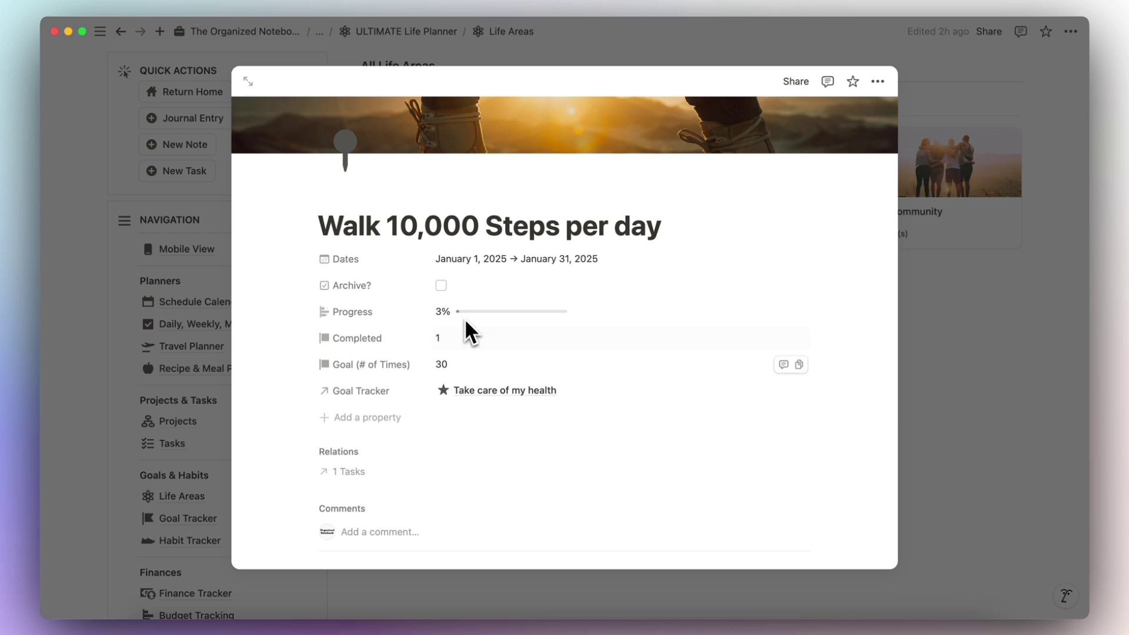
scroll(464, 370, down, 2)
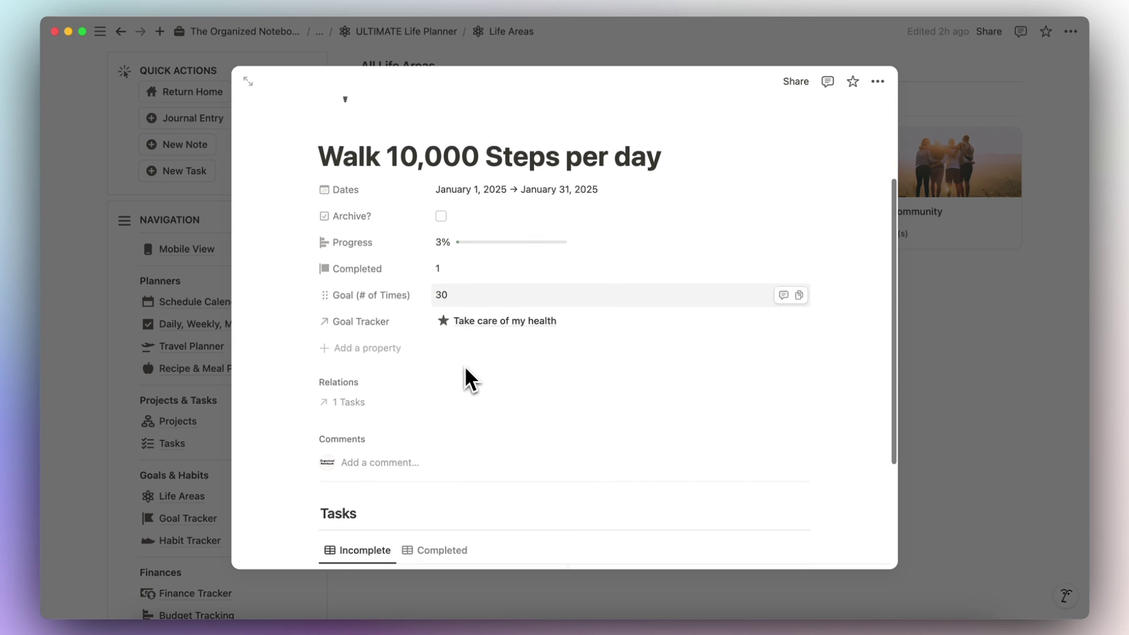
scroll(464, 375, down, 2)
click(446, 379)
click(395, 425)
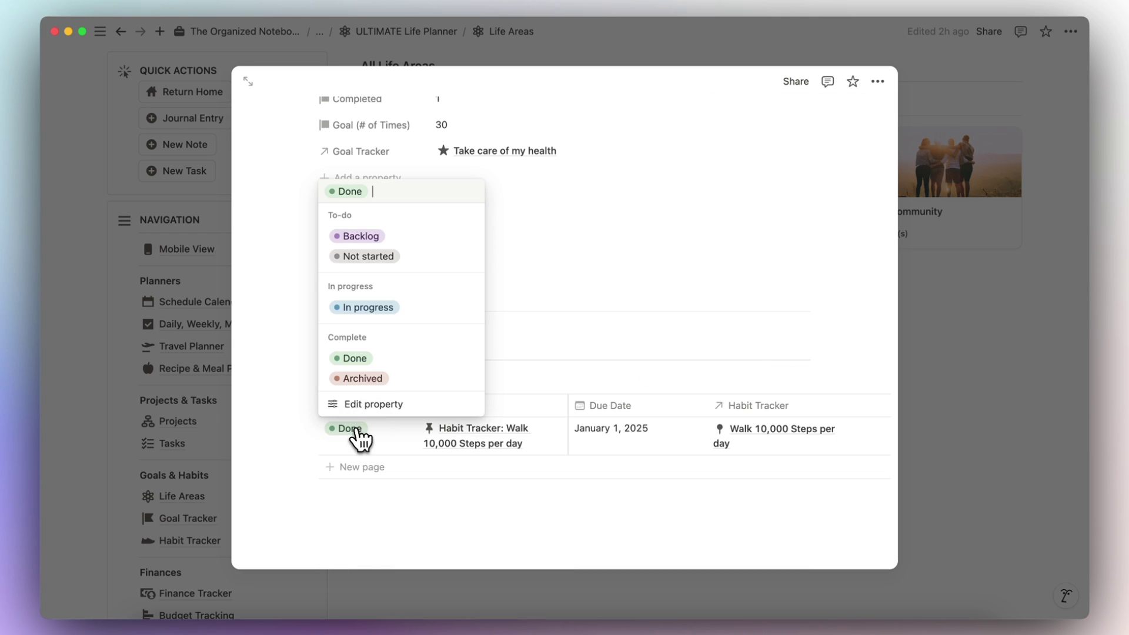
click(373, 263)
click(365, 380)
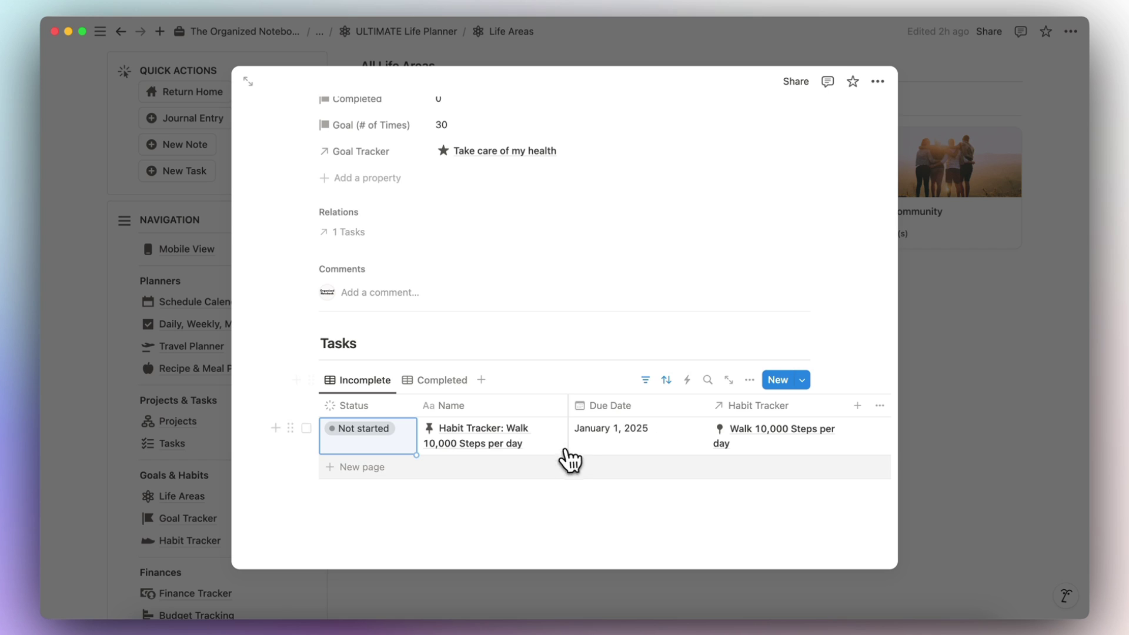
mouse_move(476, 434)
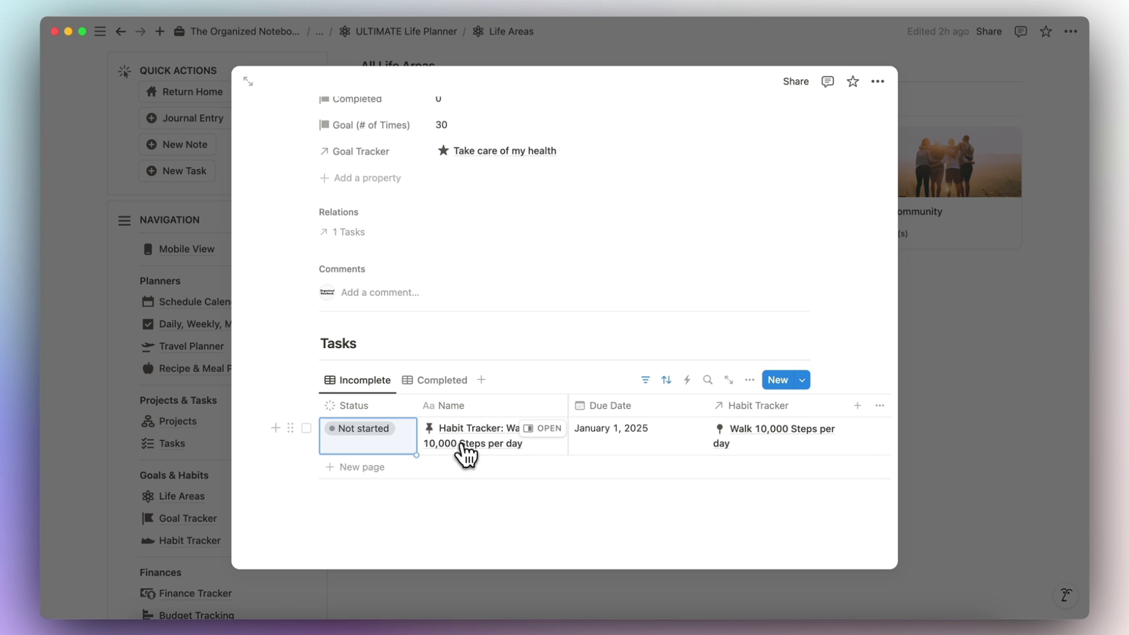
mouse_move(445, 491)
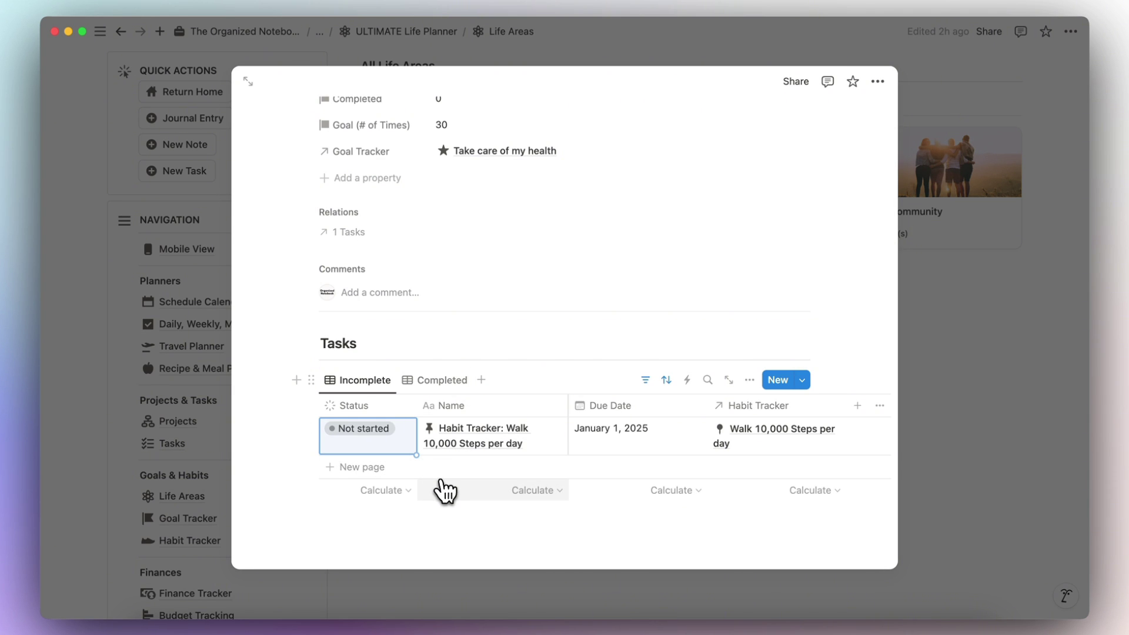
click(209, 535)
scroll(209, 534, down, 2)
scroll(201, 560, down, 3)
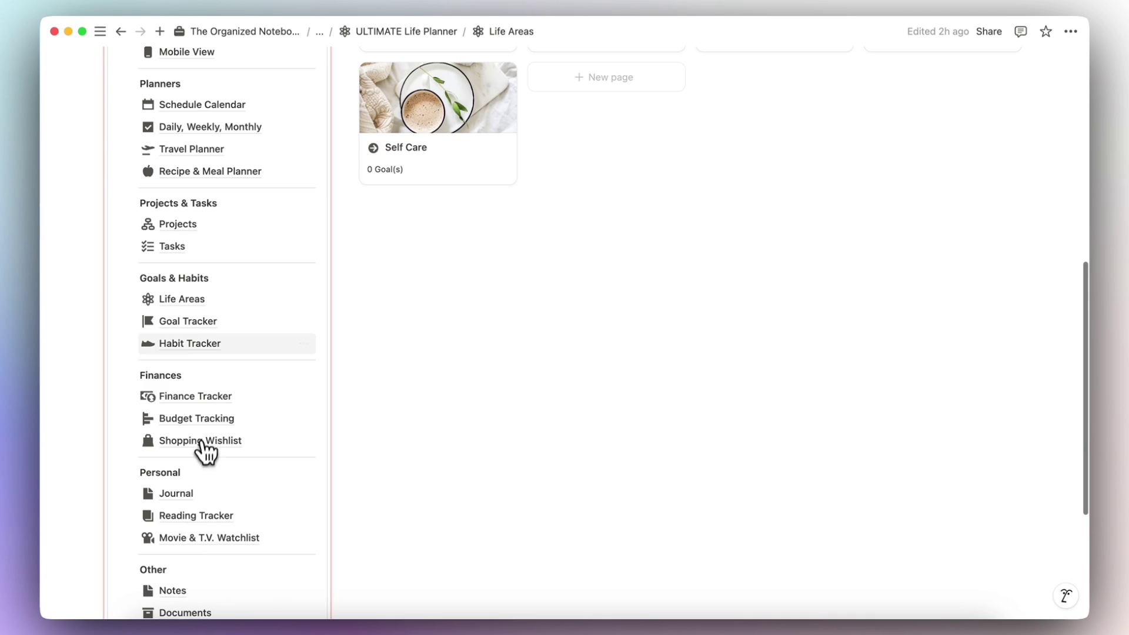
Step: Review Goal Tracker's in-progress Pay off all debt goal, then open Habit Tracker
click(208, 324)
scroll(451, 318, down, 5)
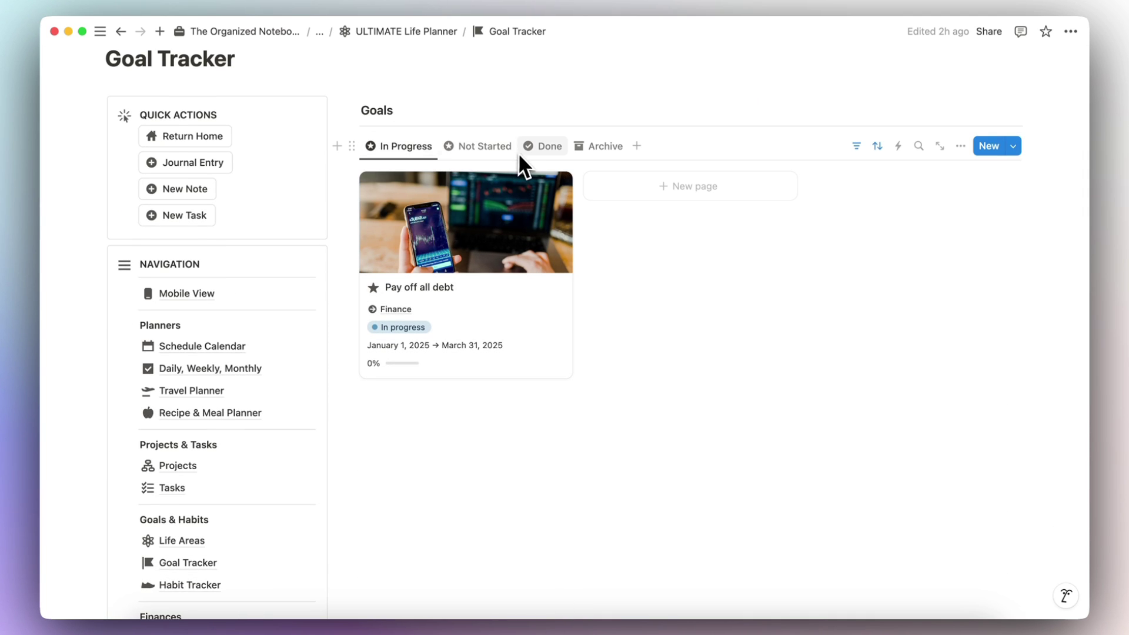
scroll(487, 283, down, 2)
scroll(489, 276, down, 1)
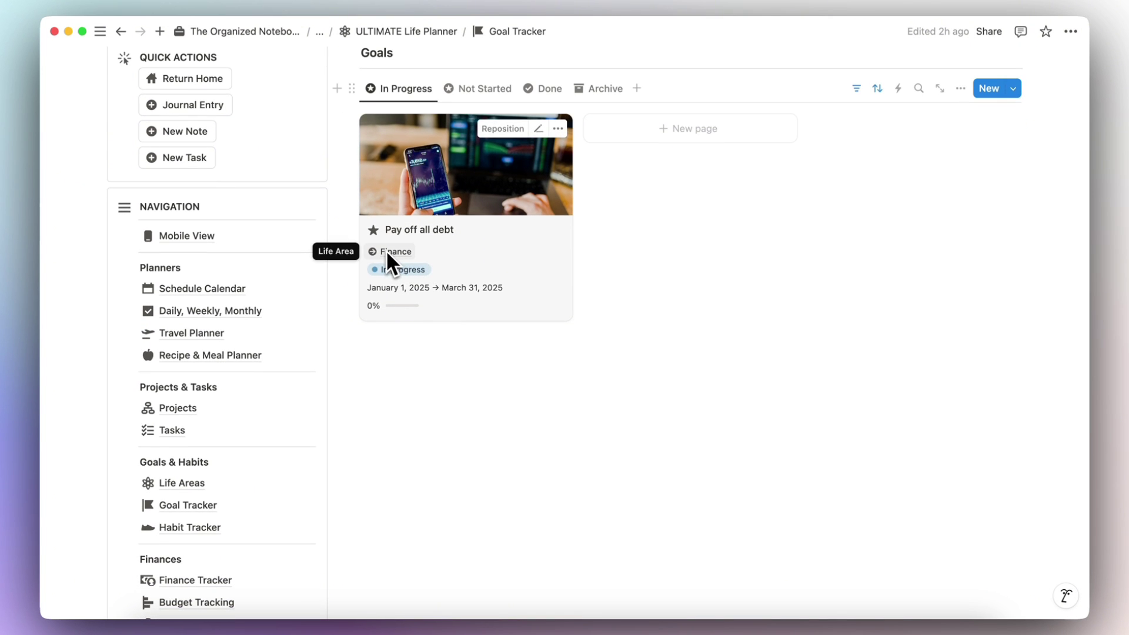
scroll(335, 344, down, 2)
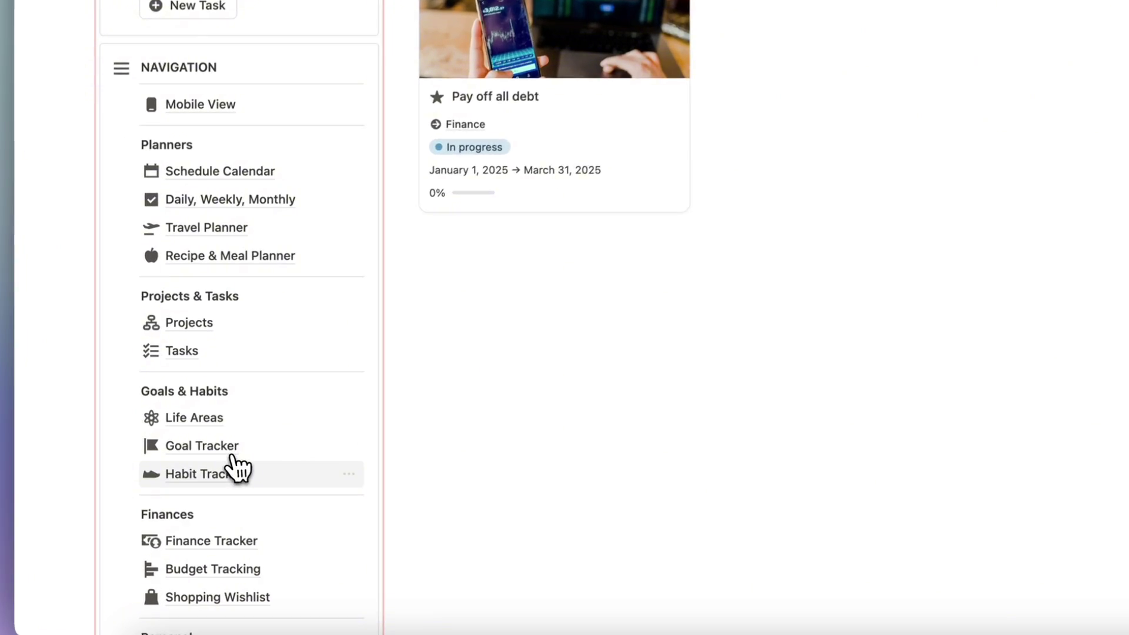
click(238, 468)
scroll(612, 429, down, 1)
scroll(624, 423, down, 3)
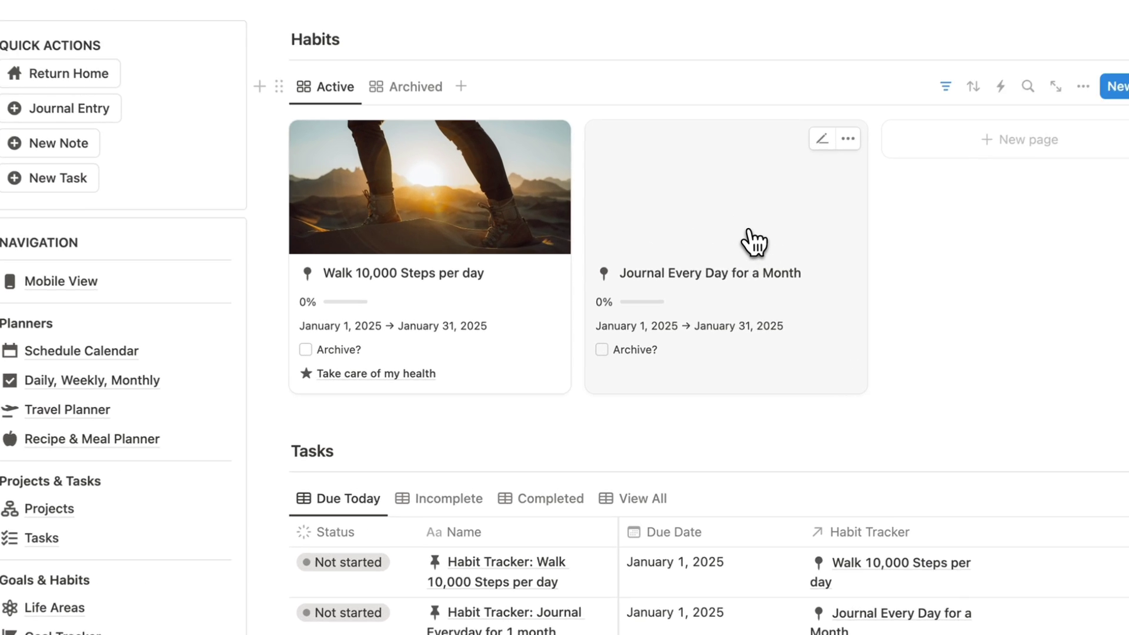
click(719, 294)
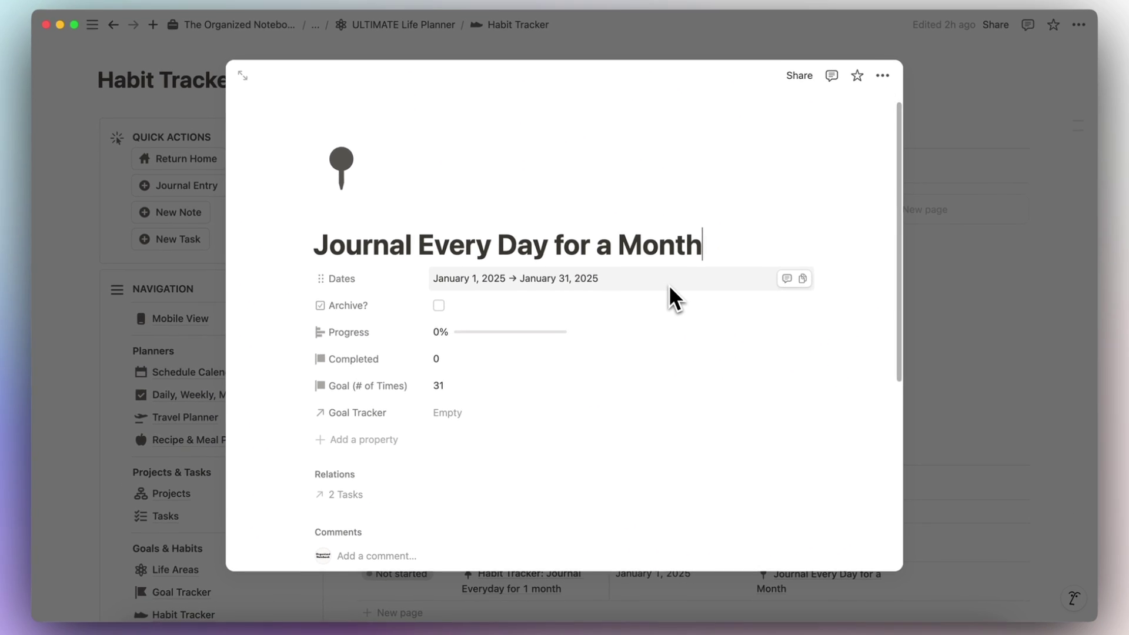
scroll(668, 286, down, 3)
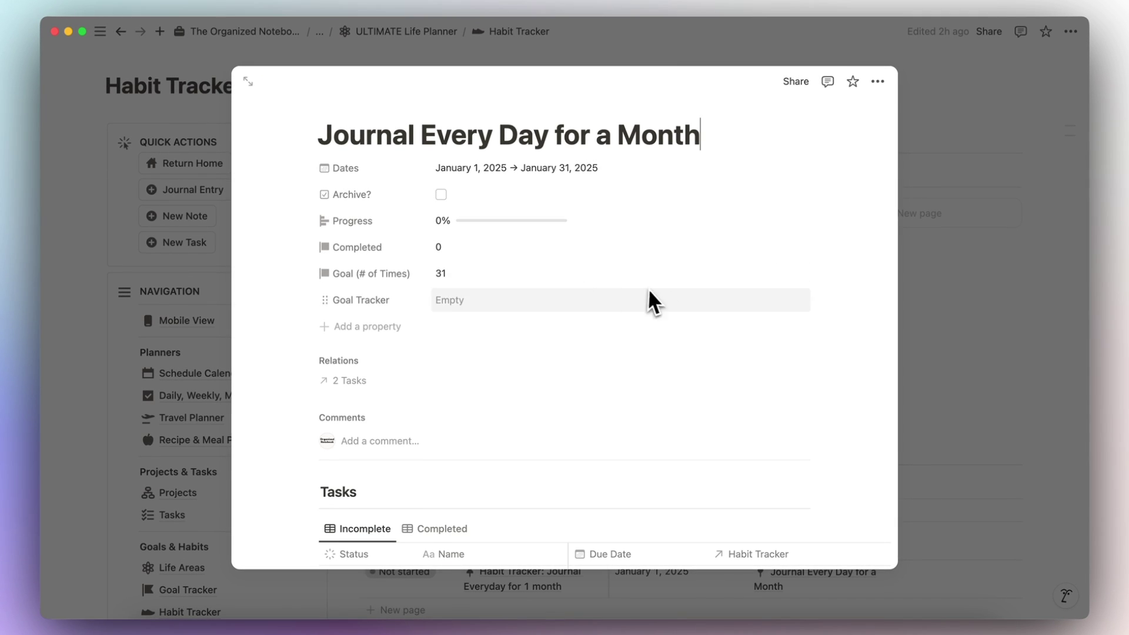
click(930, 311)
scroll(706, 388, down, 5)
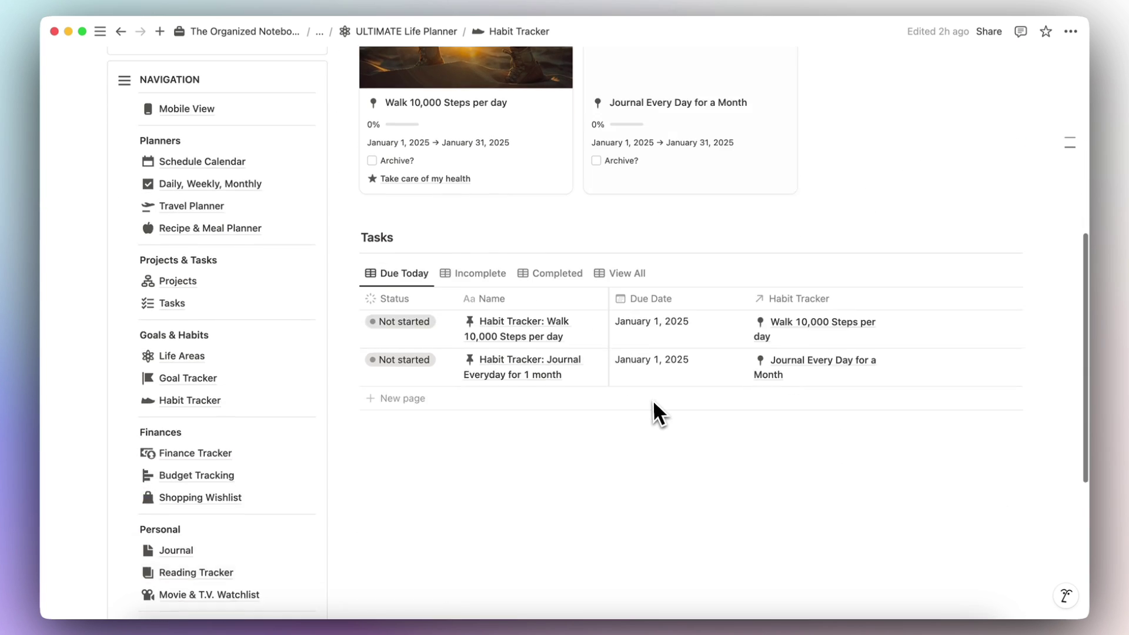
scroll(651, 399, down, 2)
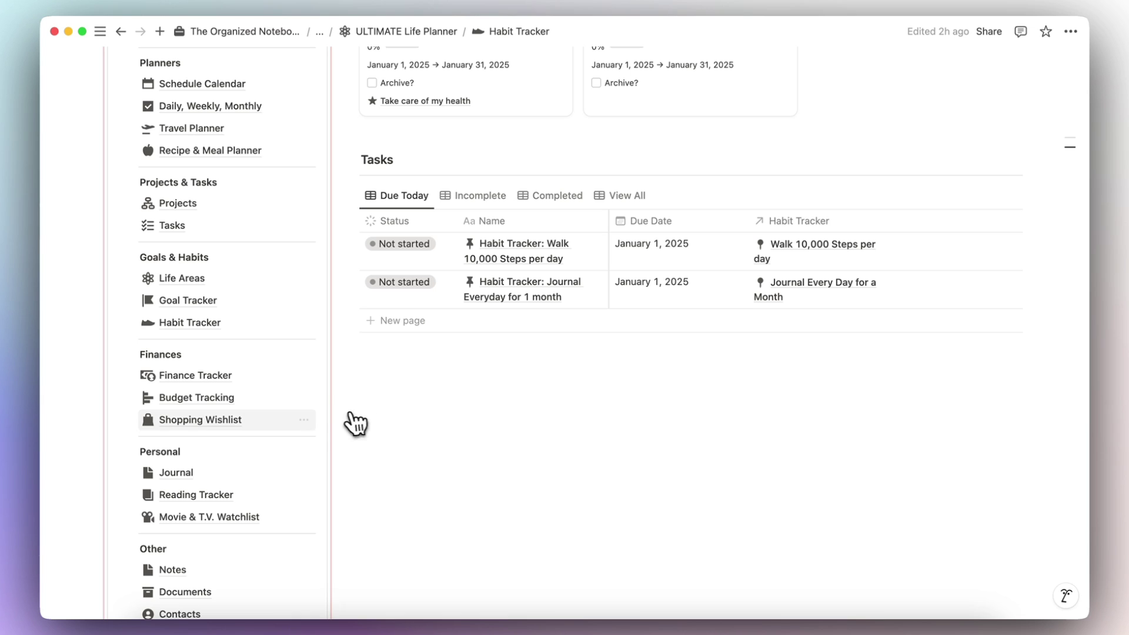
Step: Browse Finance Tracker's accounts, $315 expenses, $3,000 salary and $300 withdrawal
click(209, 377)
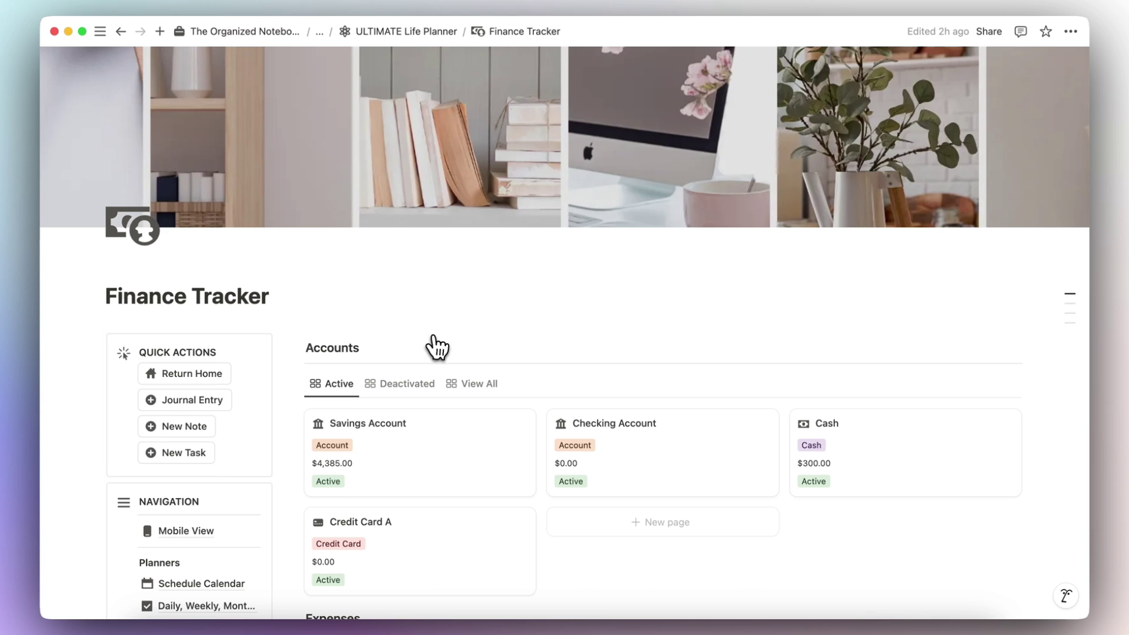
scroll(445, 344, down, 3)
scroll(449, 345, down, 2)
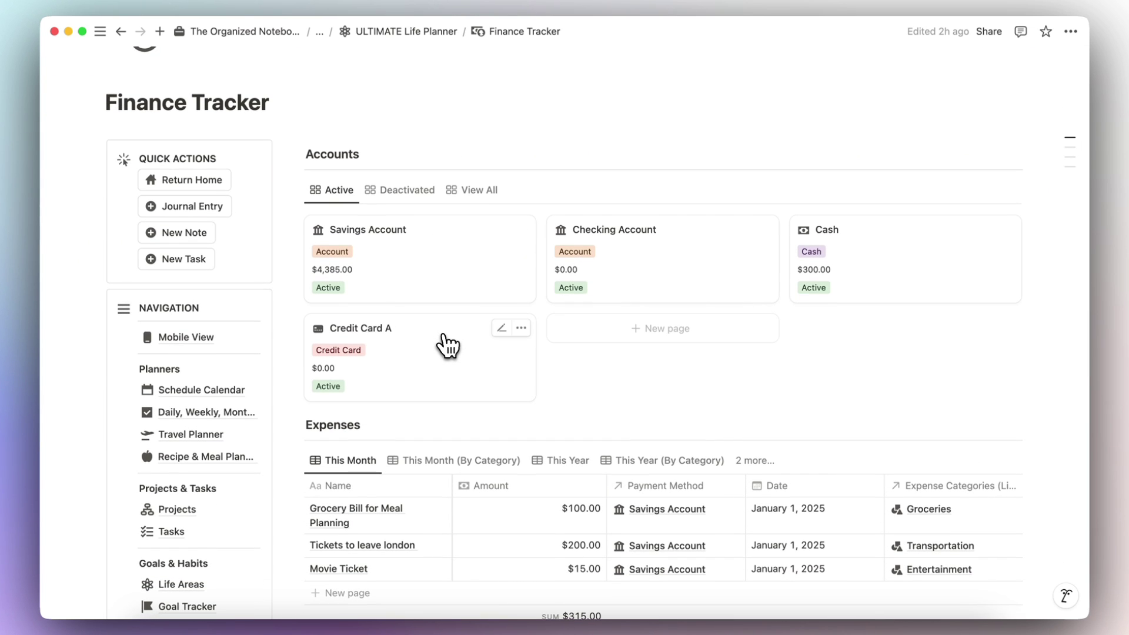
scroll(476, 360, down, 2)
scroll(477, 360, down, 2)
scroll(477, 361, down, 4)
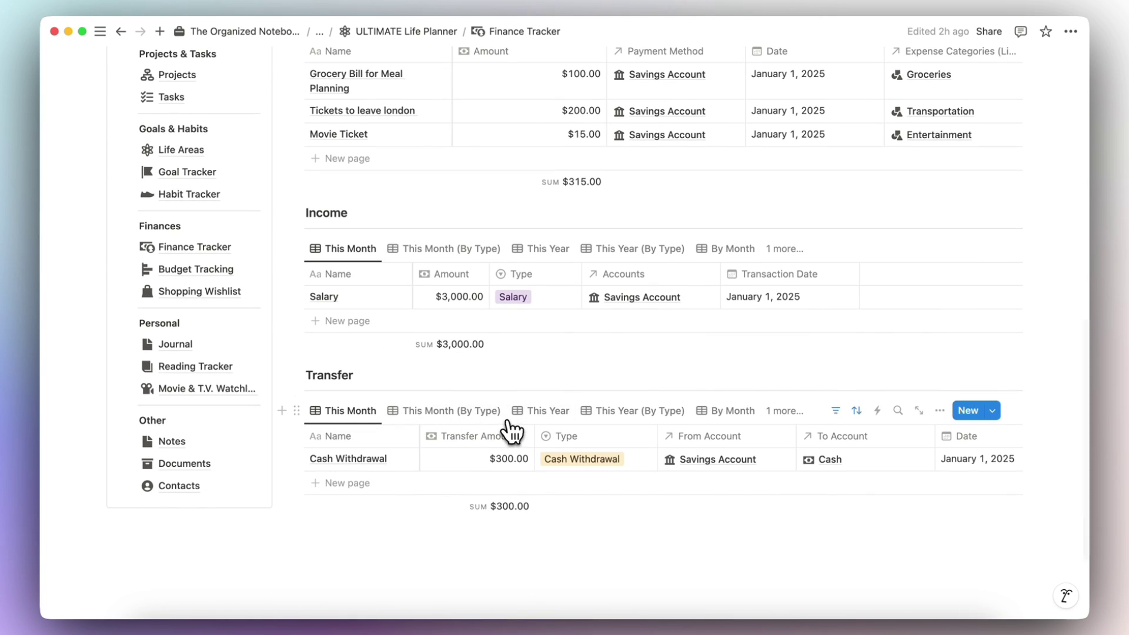
scroll(537, 432, up, 4)
scroll(540, 432, up, 2)
scroll(540, 432, up, 2)
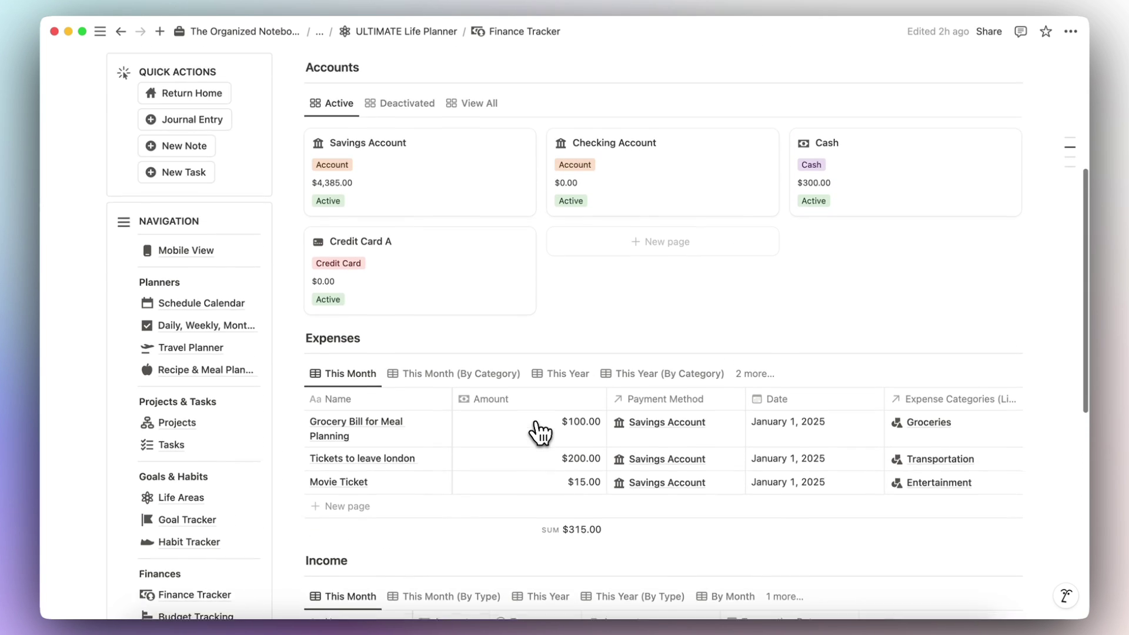
scroll(537, 428, up, 1)
scroll(564, 459, down, 1)
scroll(591, 491, down, 1)
scroll(431, 351, down, 2)
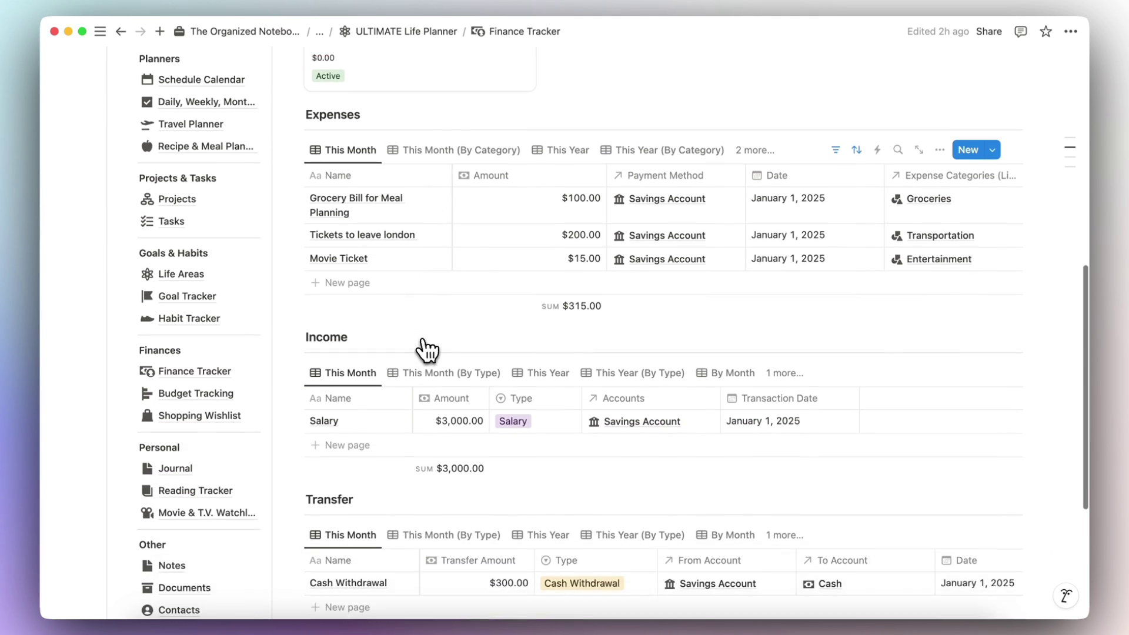
scroll(425, 347, down, 2)
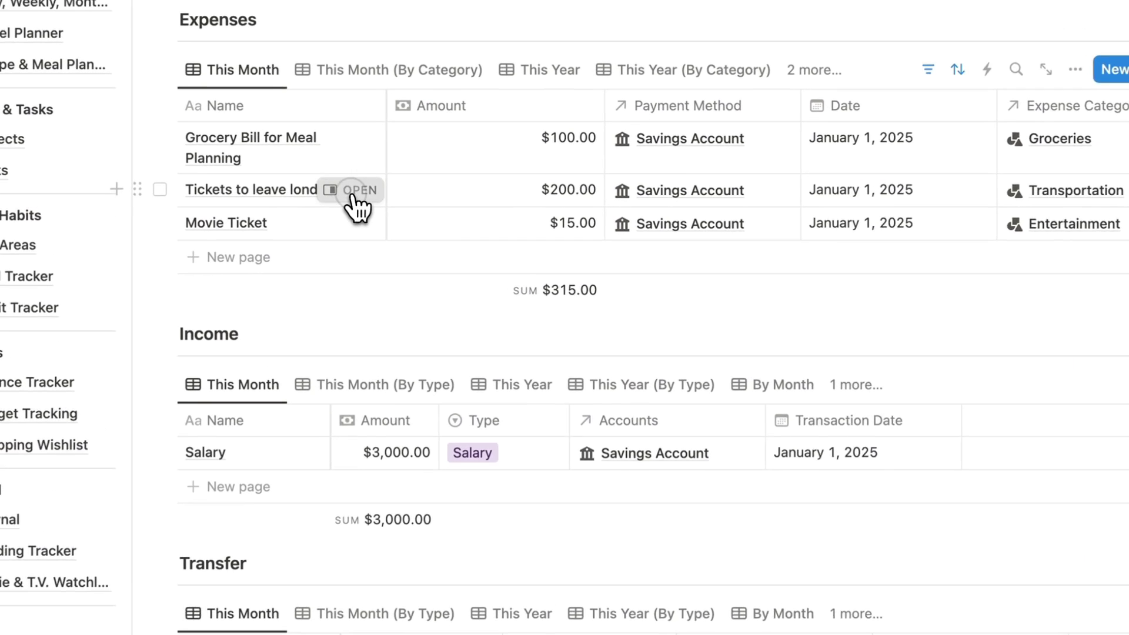
Step: Preview and close the Tickets to leave london and Grocery Bill expense entries
click(426, 191)
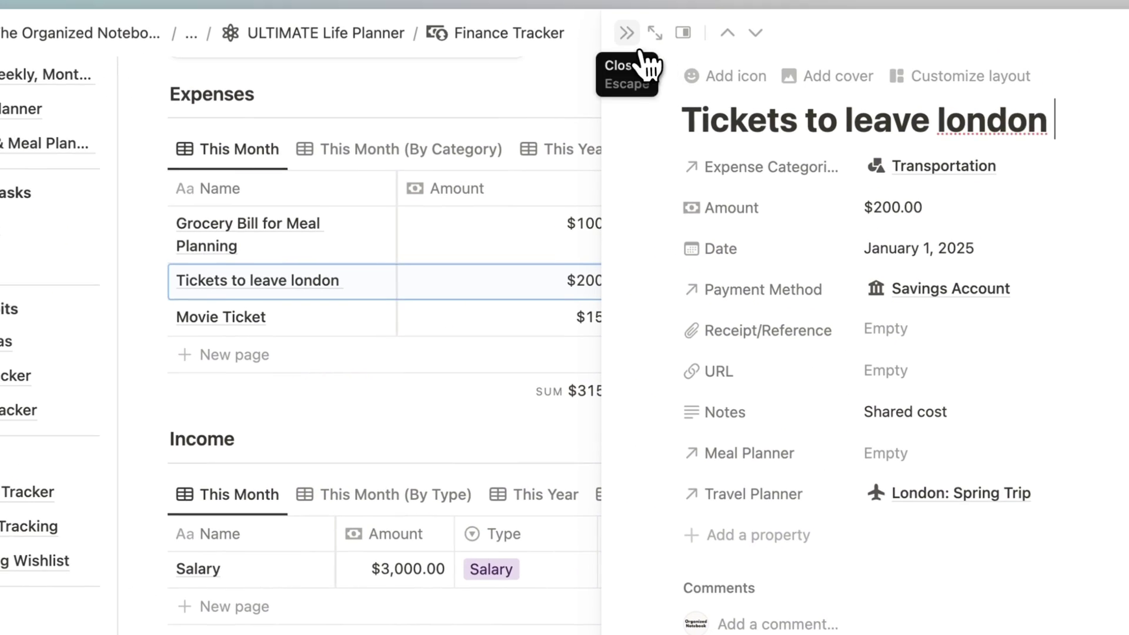
click(630, 34)
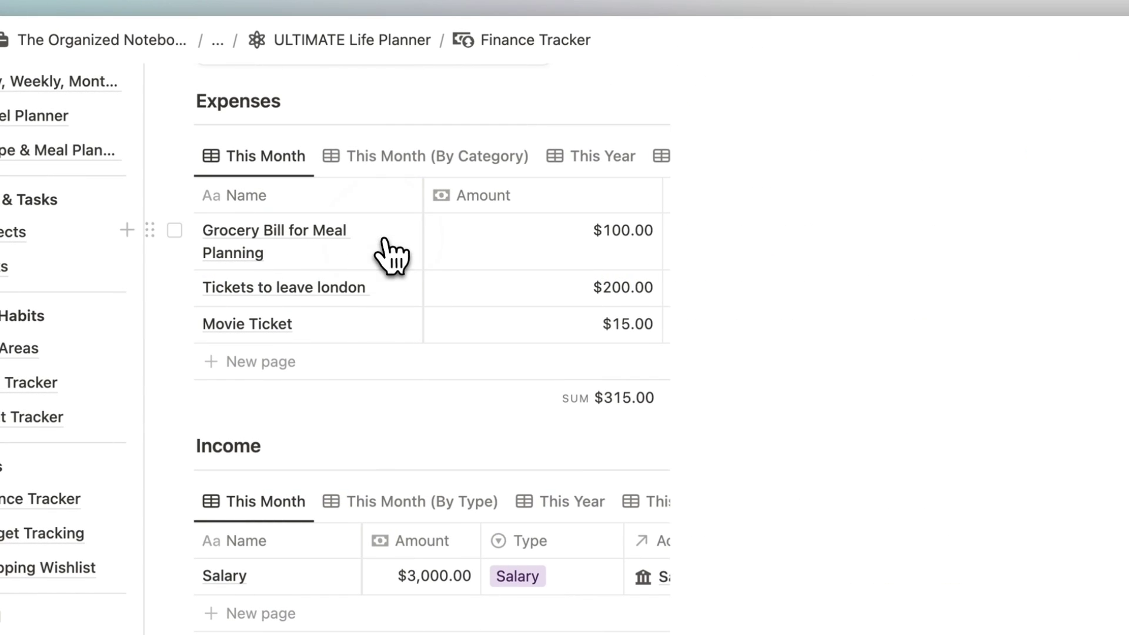
click(386, 253)
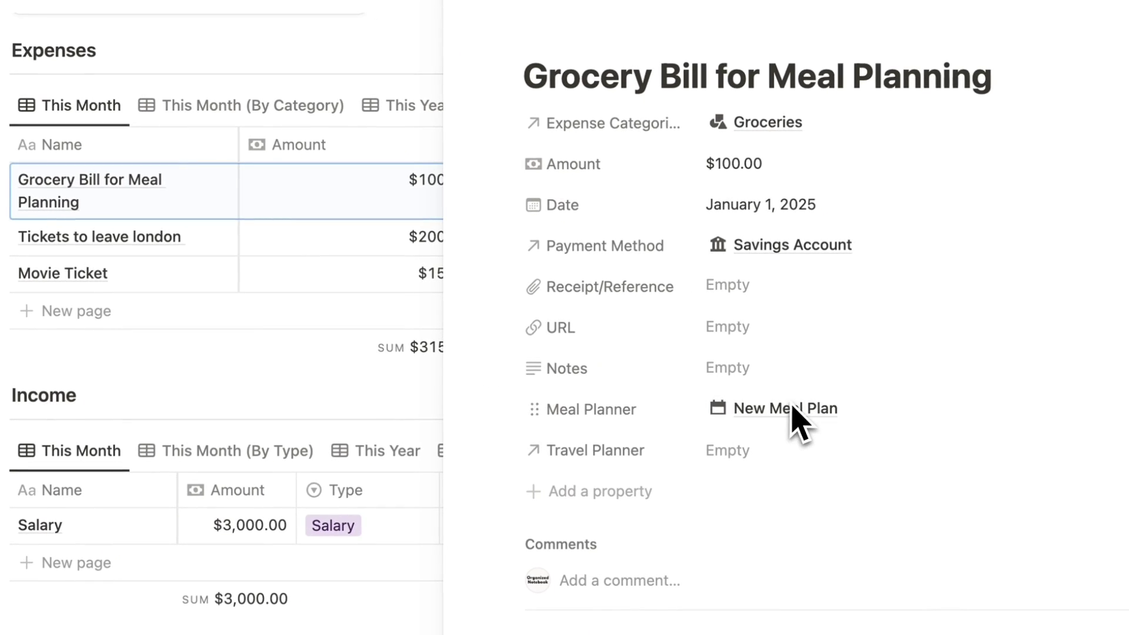
click(615, 35)
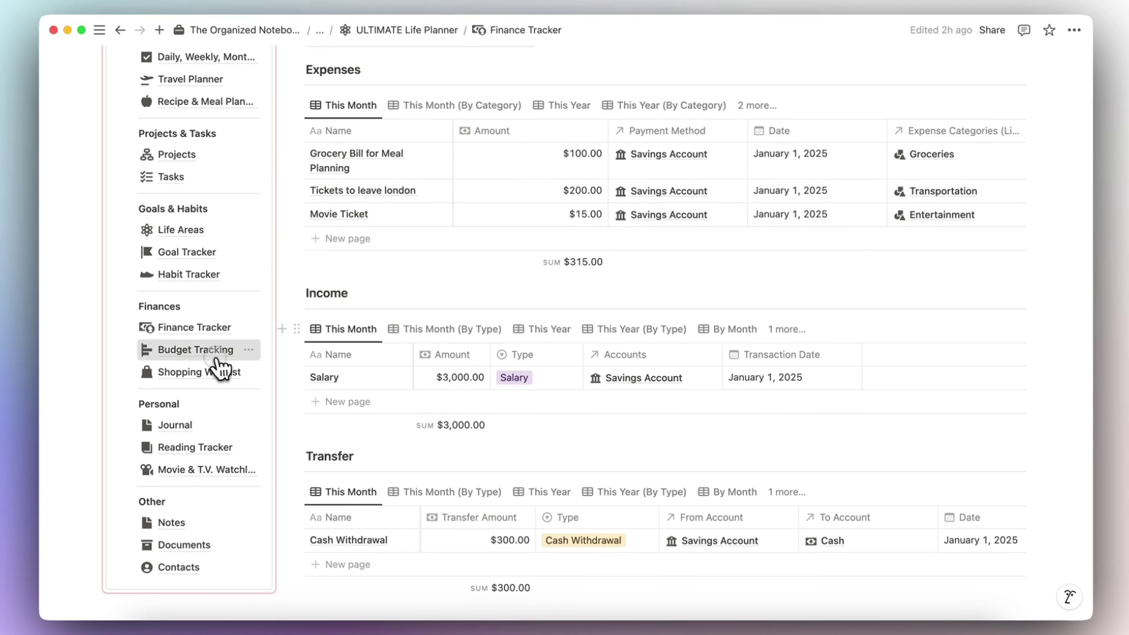
Step: Check Entertainment's monthly expenses, then chart This Month Expenses as a $315 donut
click(215, 354)
scroll(374, 373, down, 5)
scroll(381, 373, down, 1)
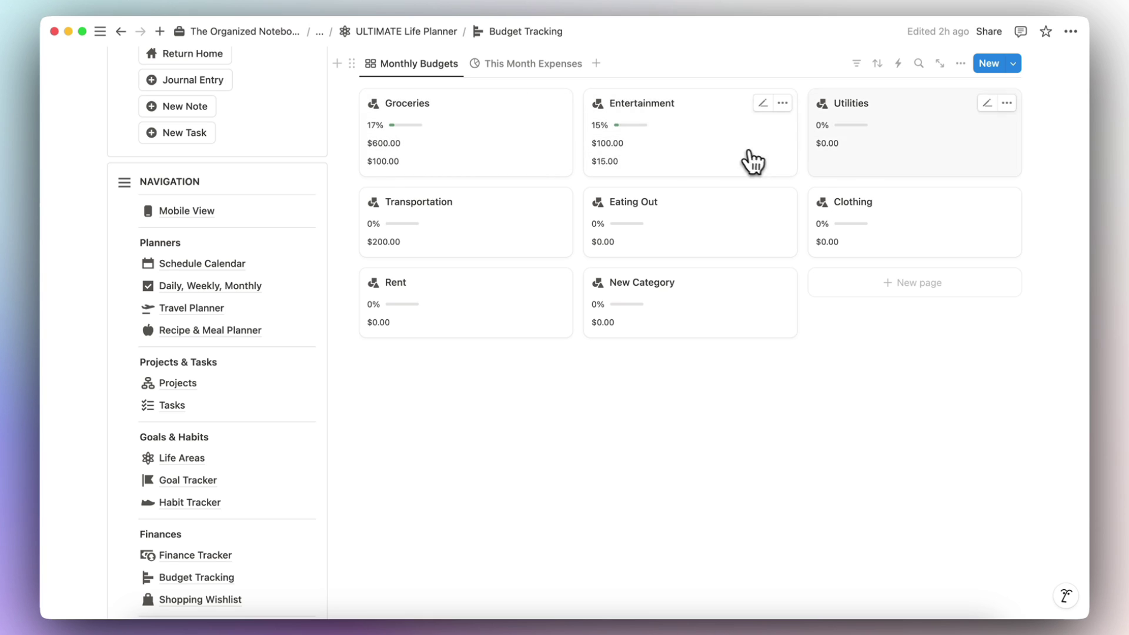
scroll(856, 184, up, 2)
scroll(685, 176, up, 2)
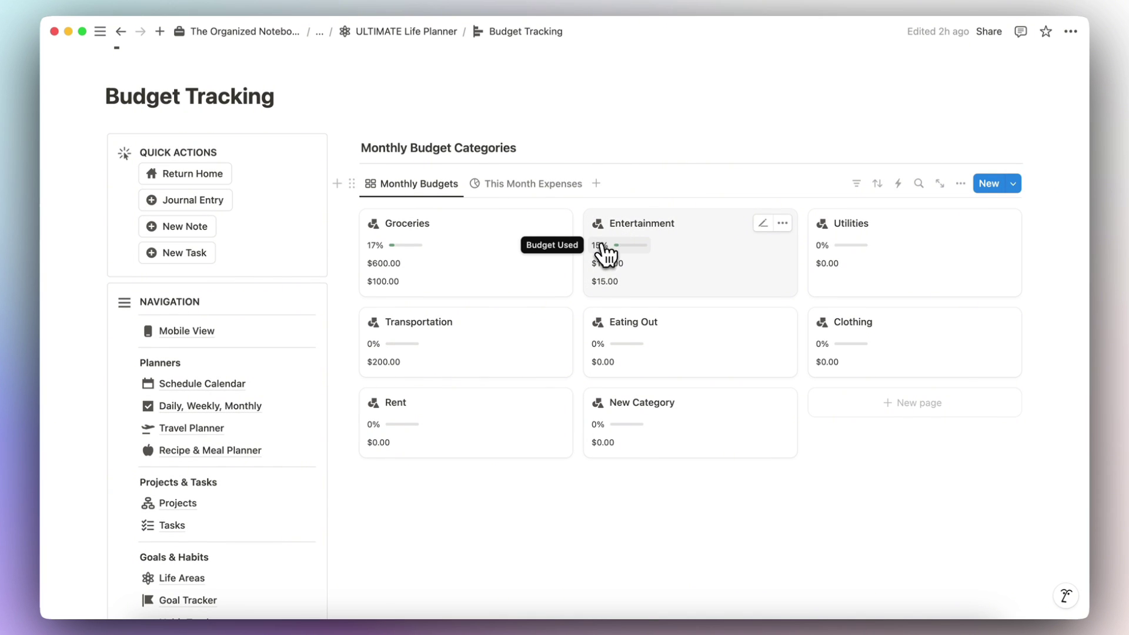
mouse_move(652, 218)
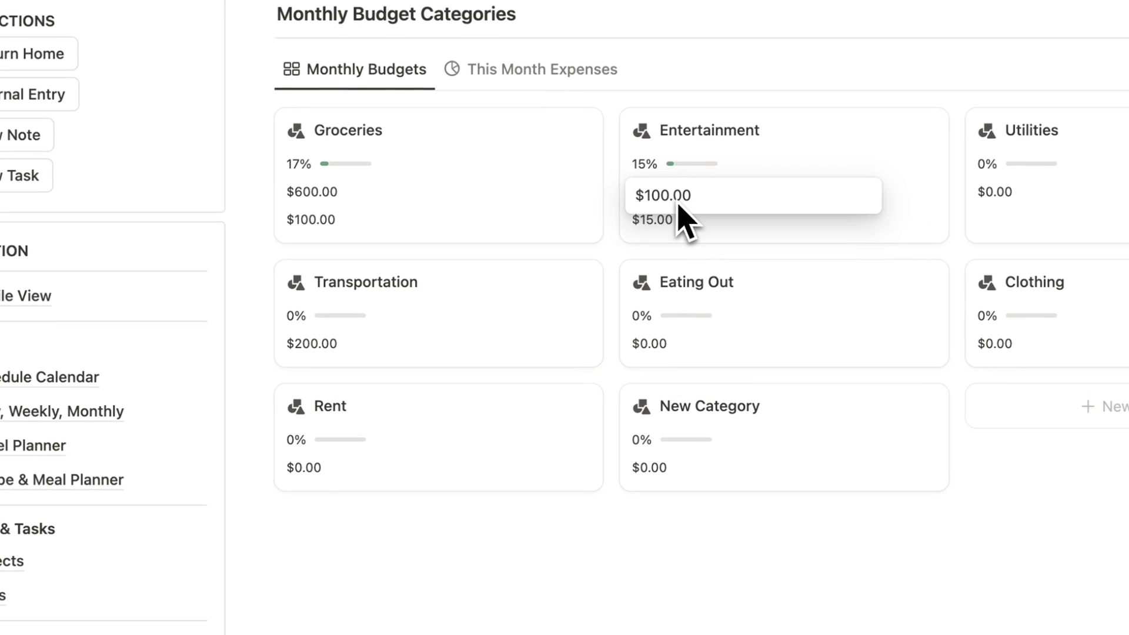
click(618, 283)
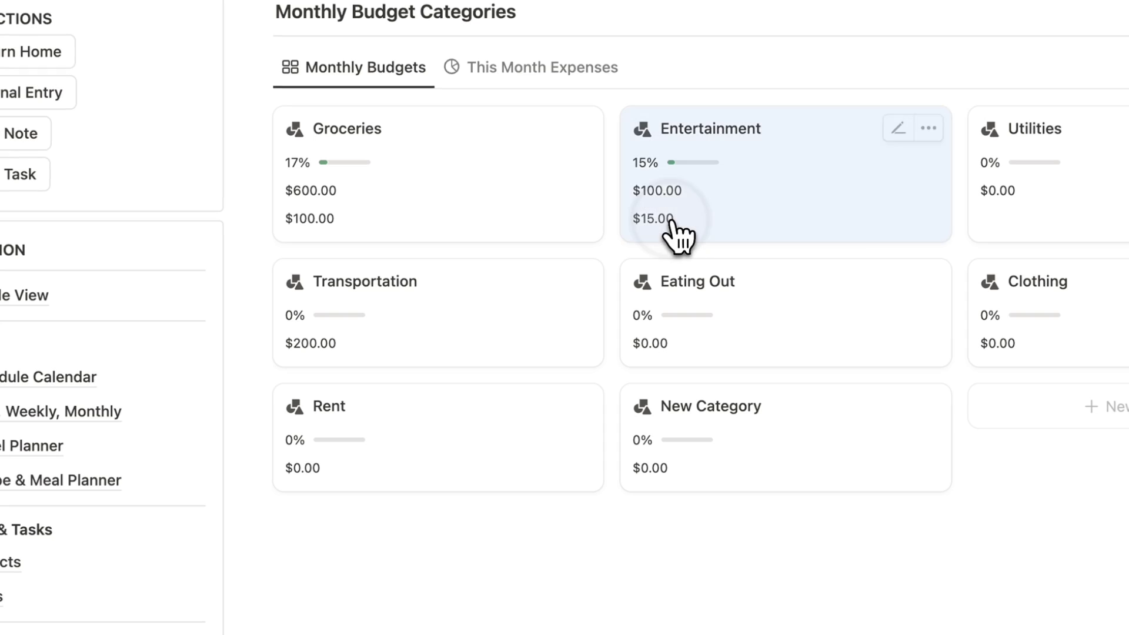
click(759, 233)
scroll(801, 232, down, 5)
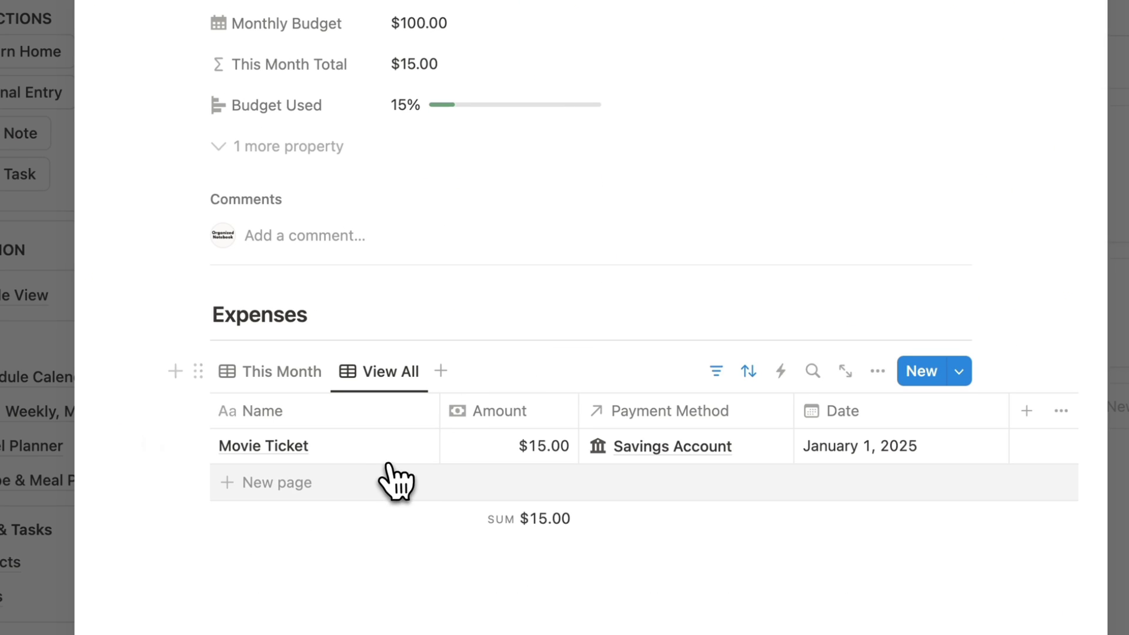
click(295, 373)
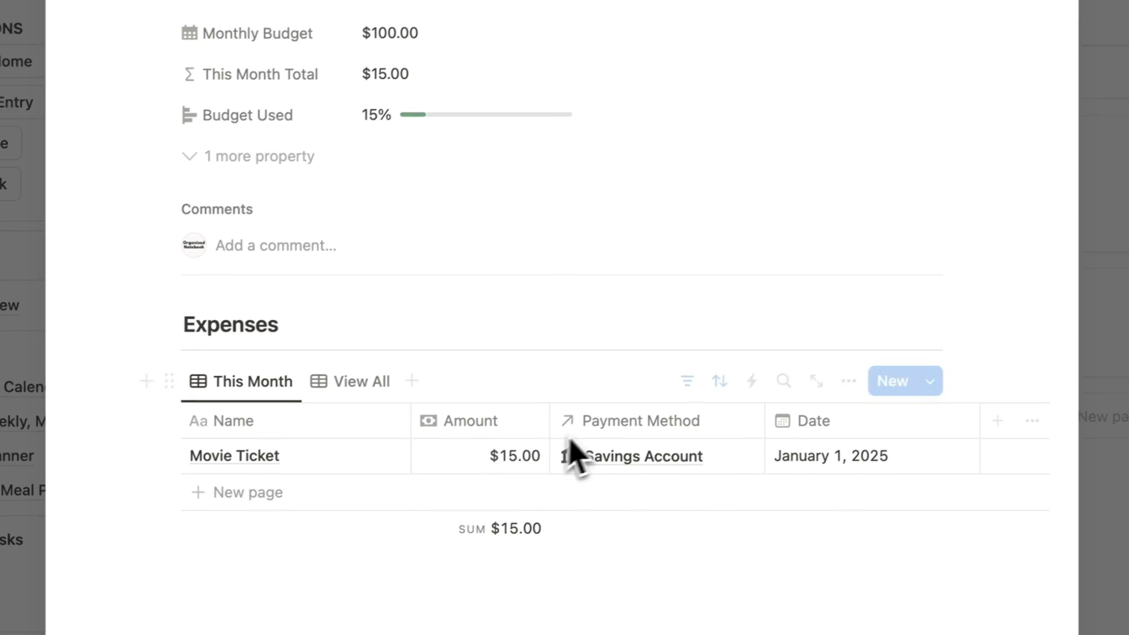
key(Escape)
click(534, 190)
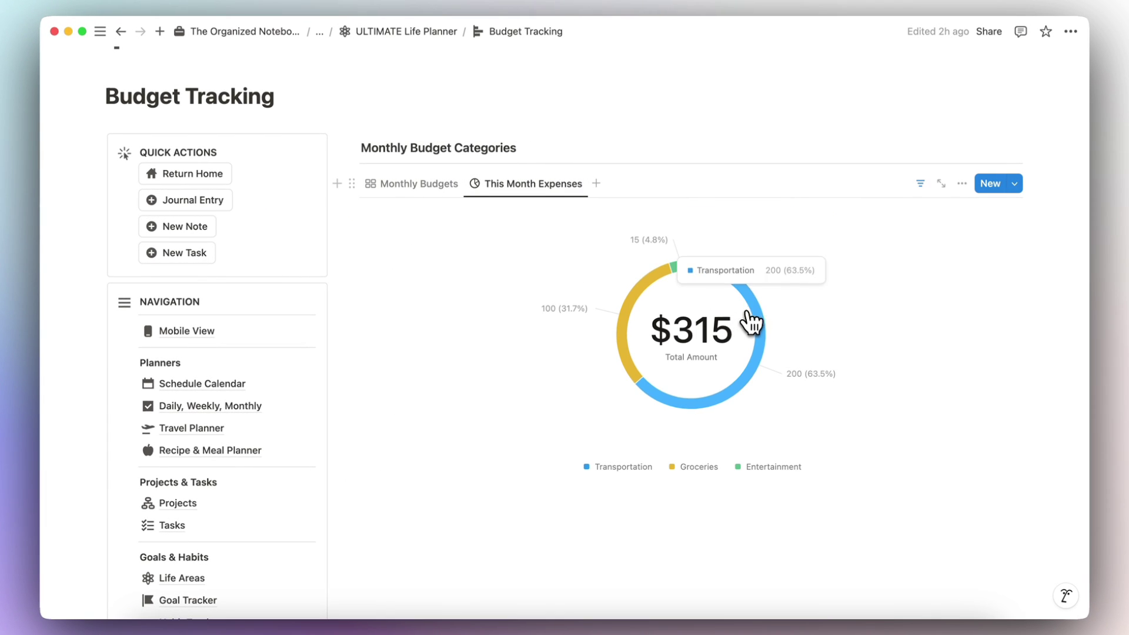
mouse_move(679, 266)
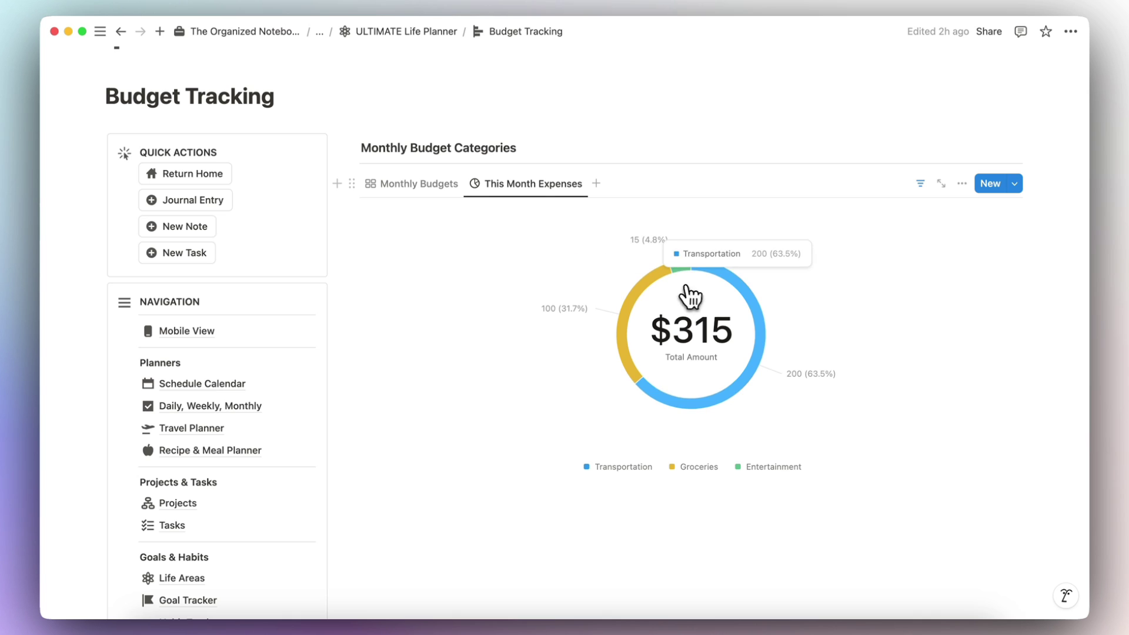
scroll(313, 468, down, 1)
Step: Preview the White Standing Desk's $149 Amazon and $130 Best Buy price entries
click(212, 461)
scroll(441, 423, down, 3)
scroll(456, 421, down, 1)
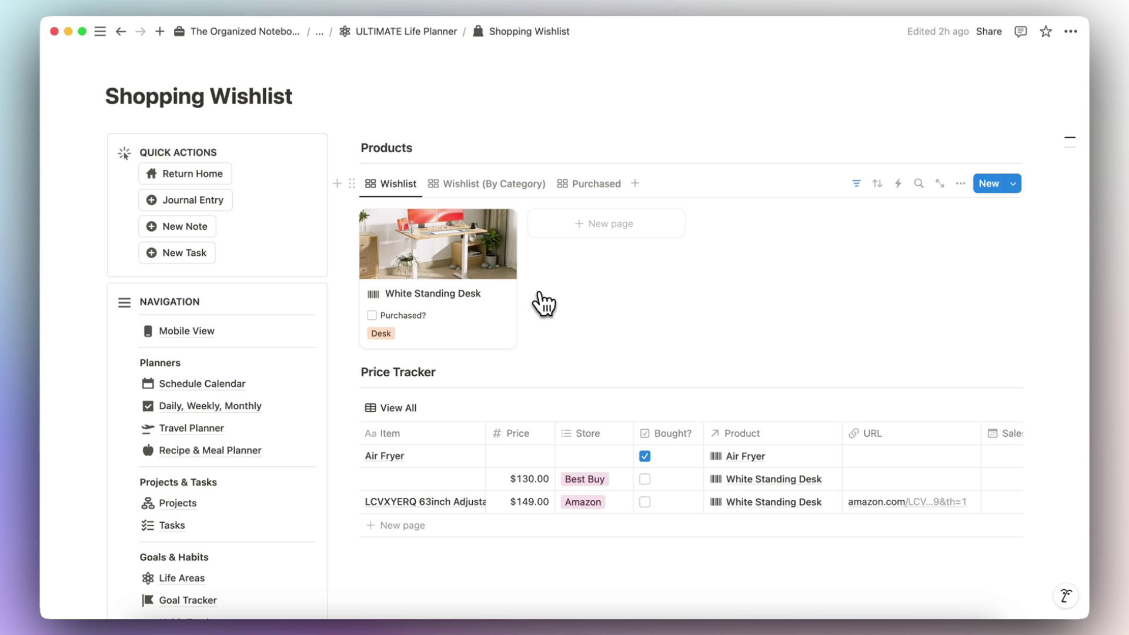
click(461, 289)
scroll(556, 330, down, 3)
scroll(557, 333, down, 3)
scroll(557, 332, down, 2)
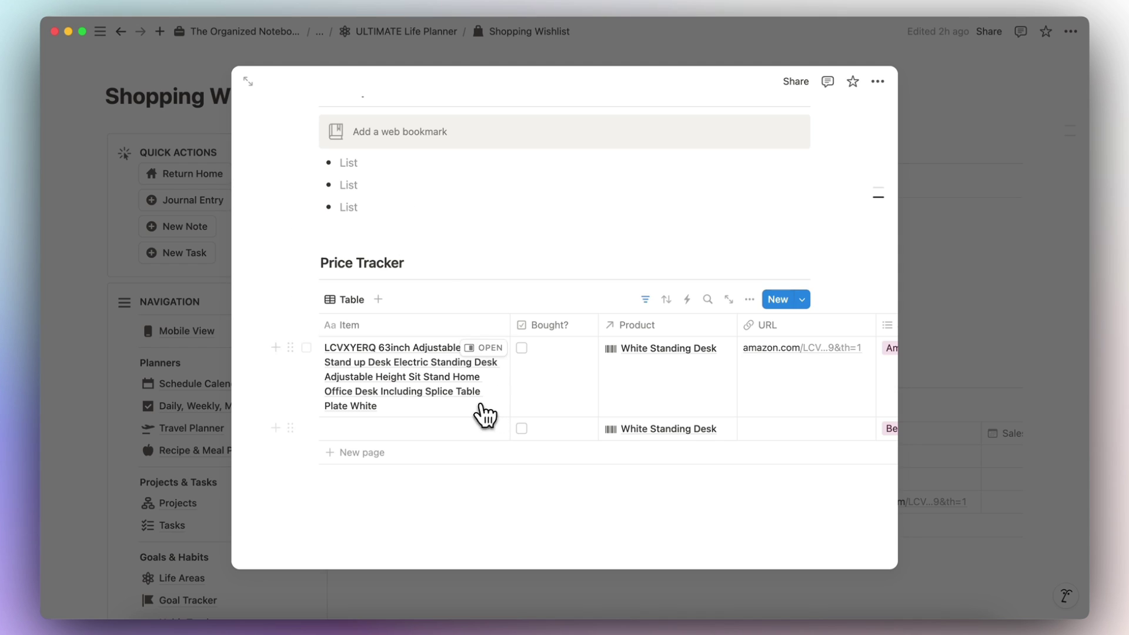
scroll(485, 414, right, 3)
scroll(512, 439, right, 3)
scroll(511, 437, right, 5)
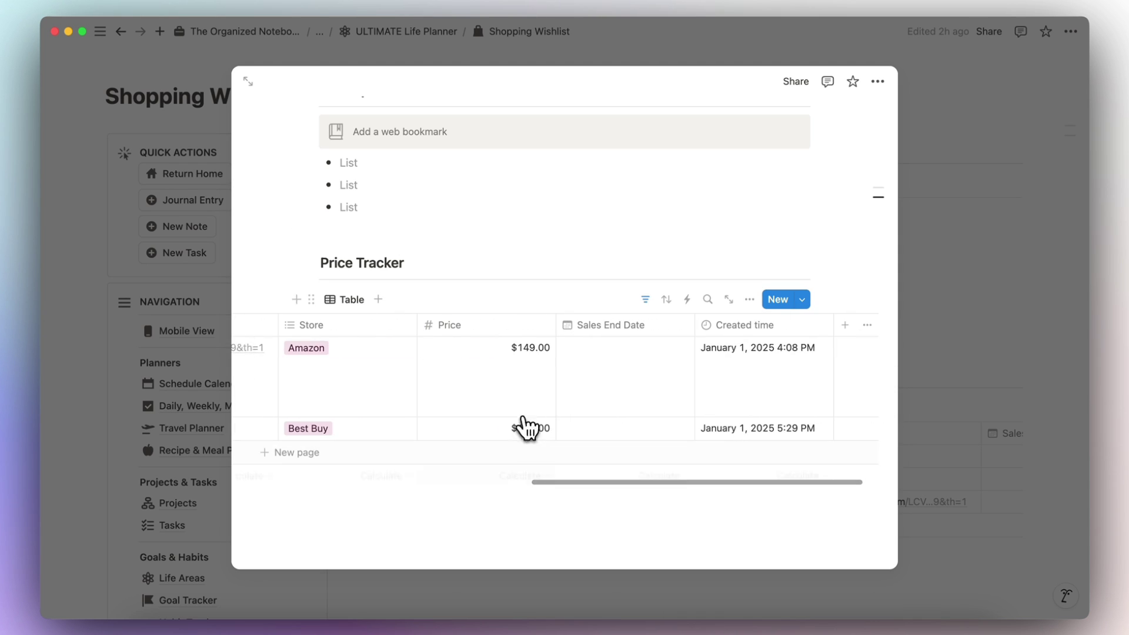
scroll(526, 406, left, 5)
scroll(511, 383, up, 5)
scroll(617, 361, up, 4)
click(970, 320)
scroll(248, 490, down, 5)
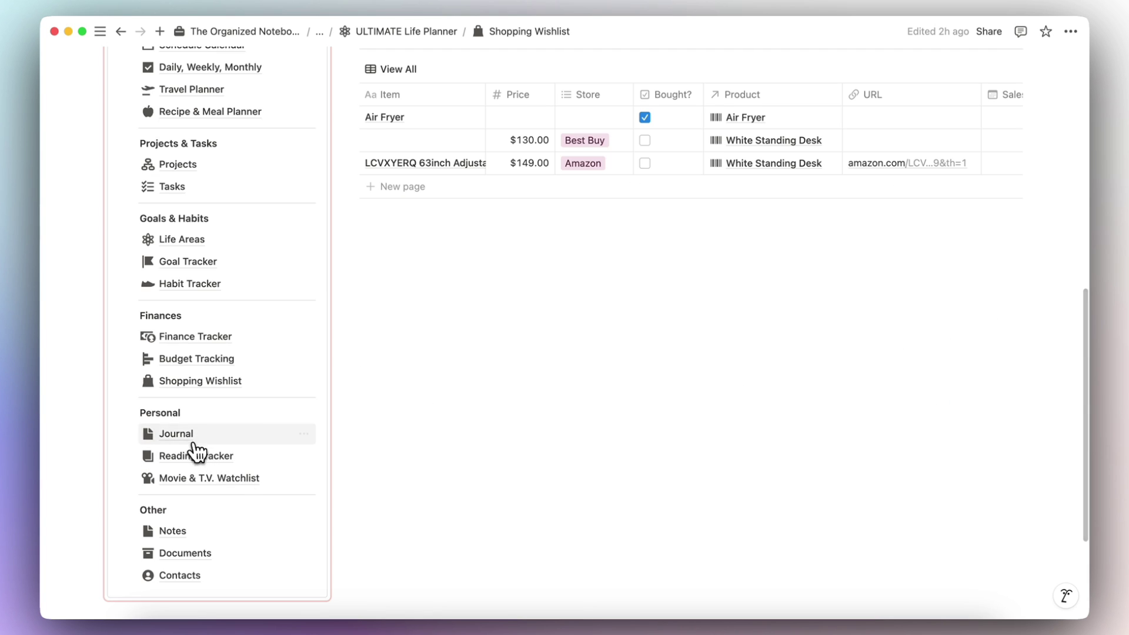
Step: Preview the London journal entry, group Journal entries By Type, then open Reading Tracker
click(193, 453)
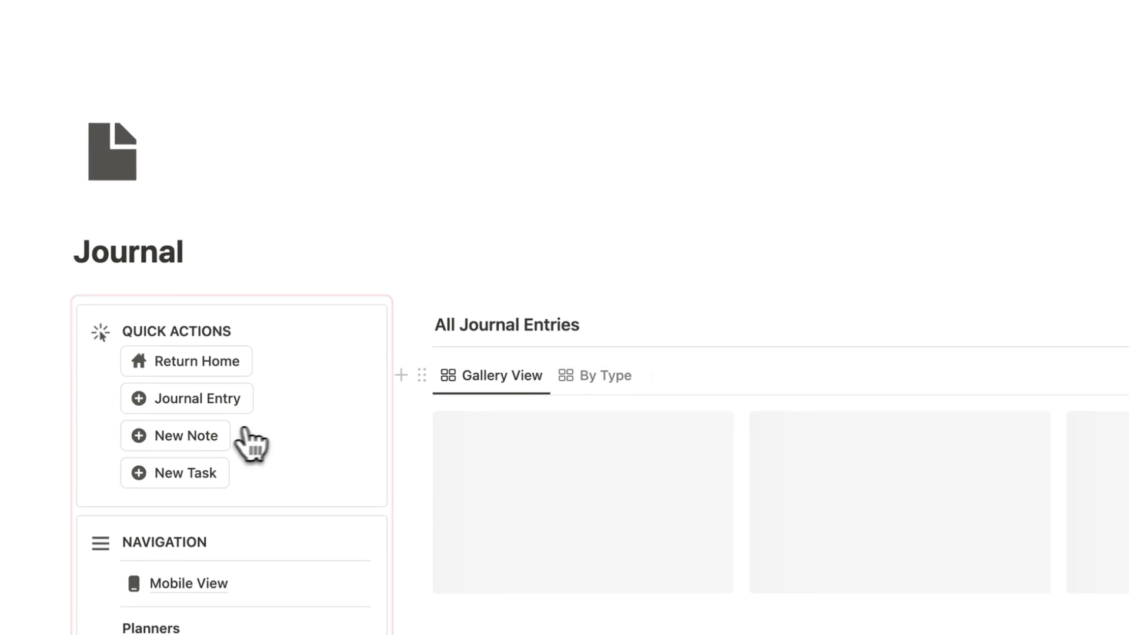
scroll(671, 353, down, 3)
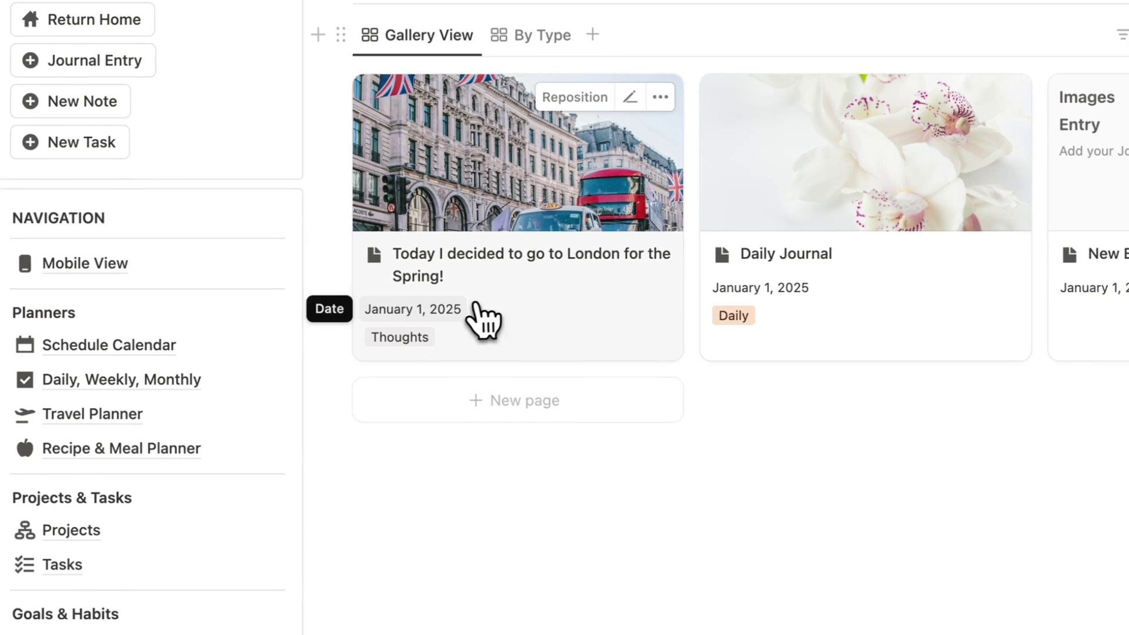
click(529, 311)
scroll(617, 388, down, 3)
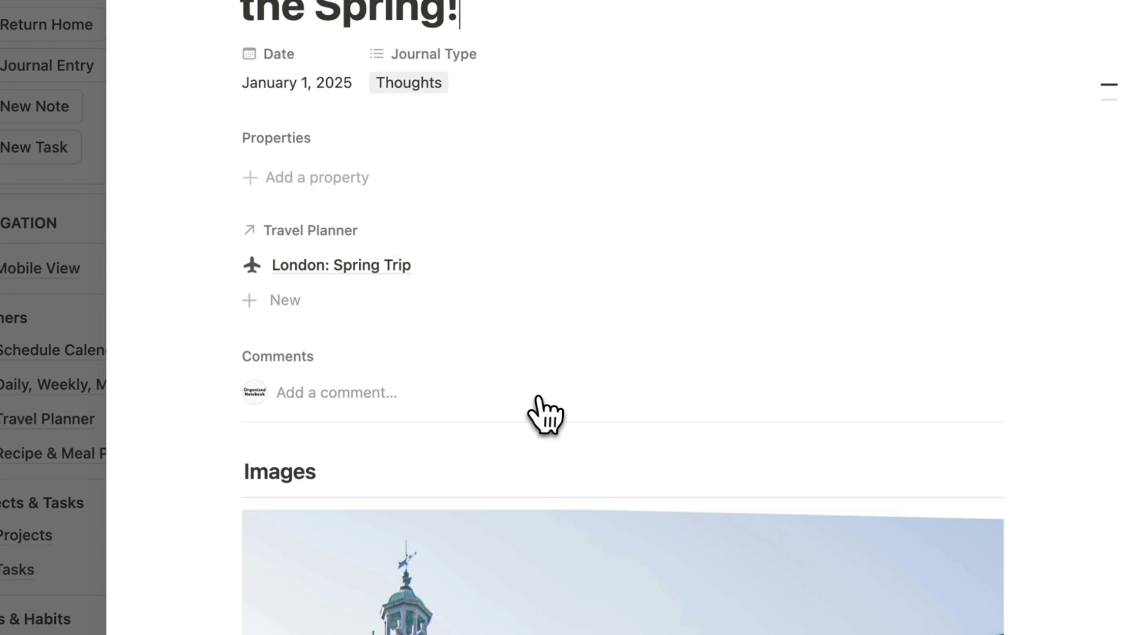
click(965, 333)
mouse_move(690, 275)
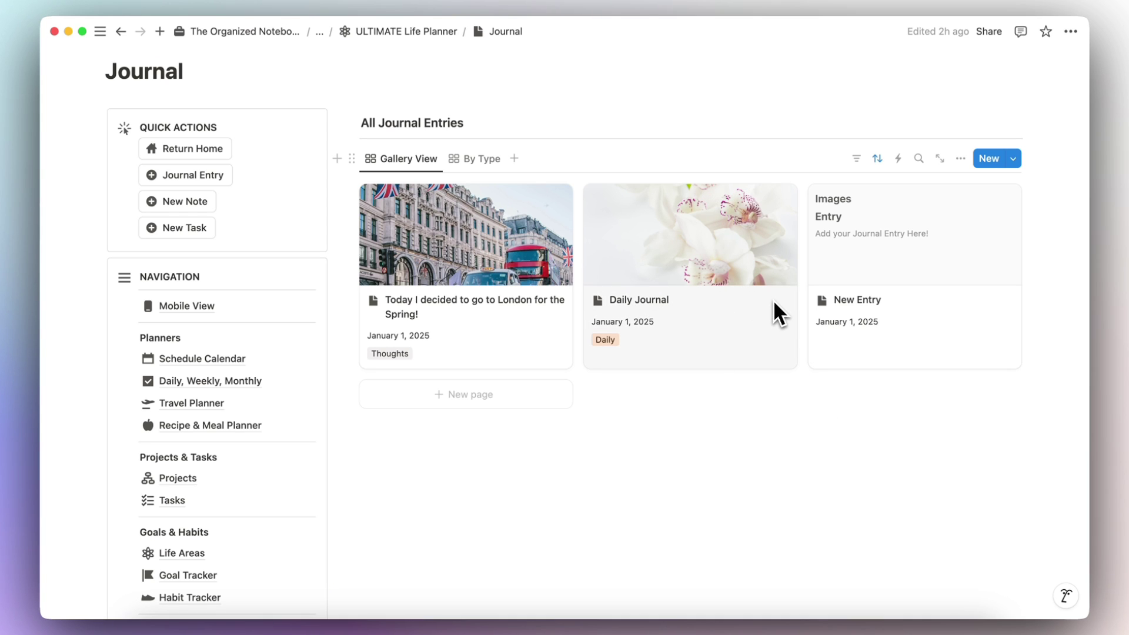
mouse_move(690, 234)
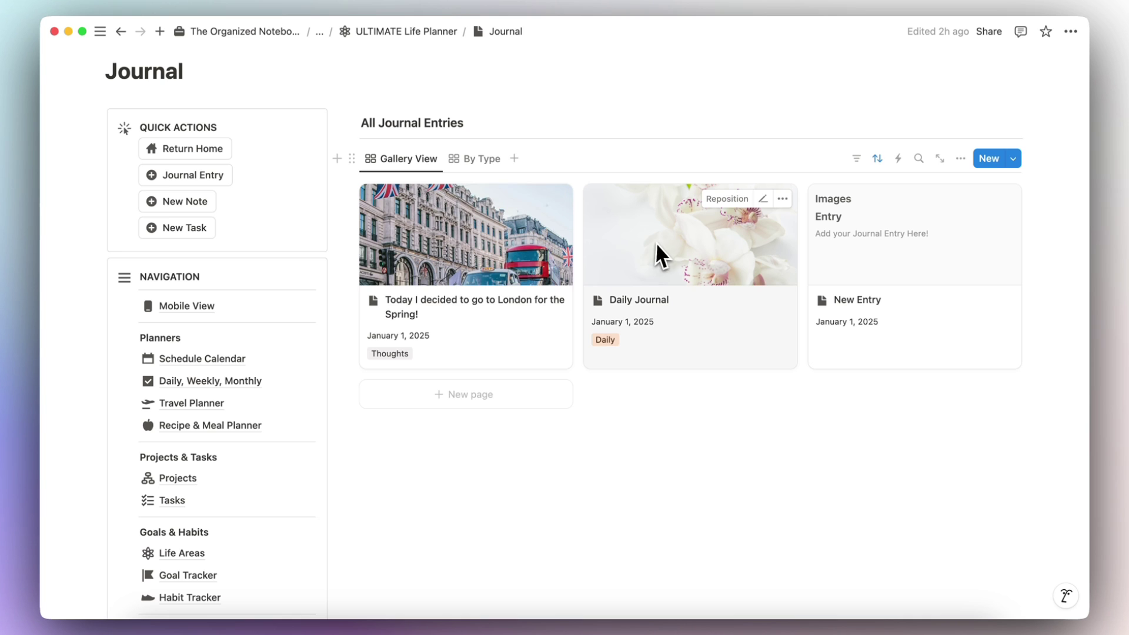
click(481, 158)
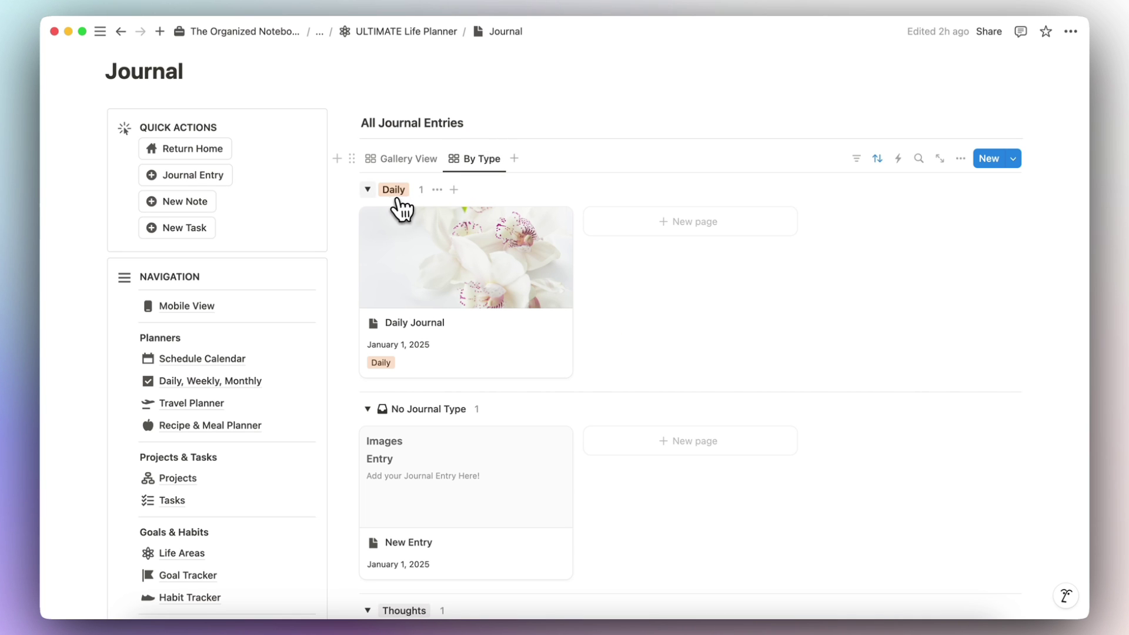
scroll(416, 315, down, 5)
click(182, 452)
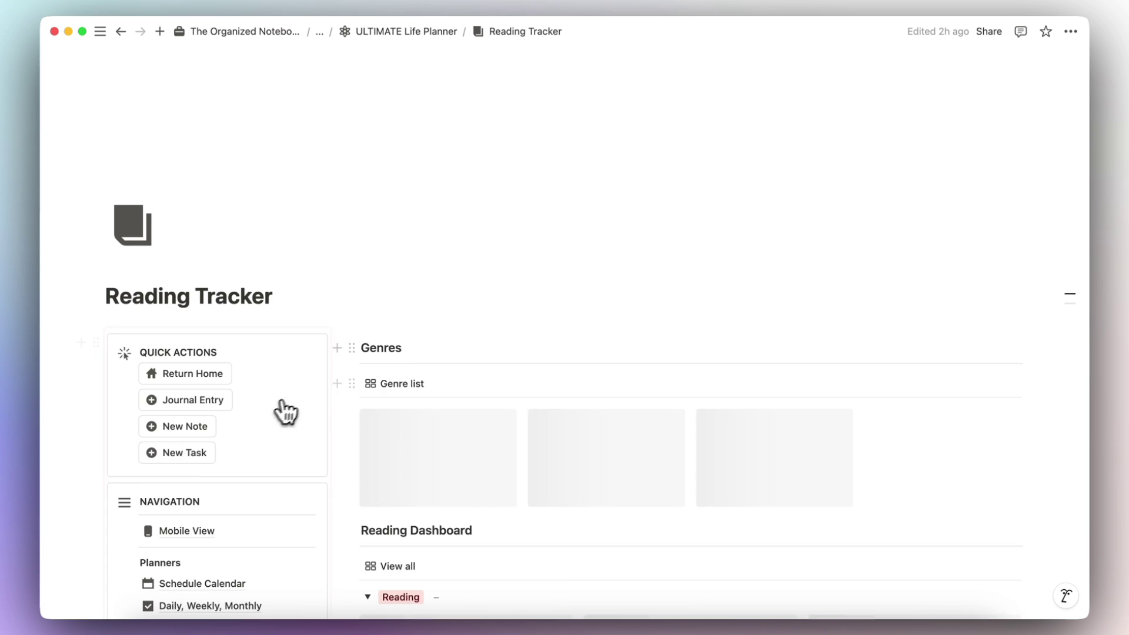
scroll(453, 347, down, 5)
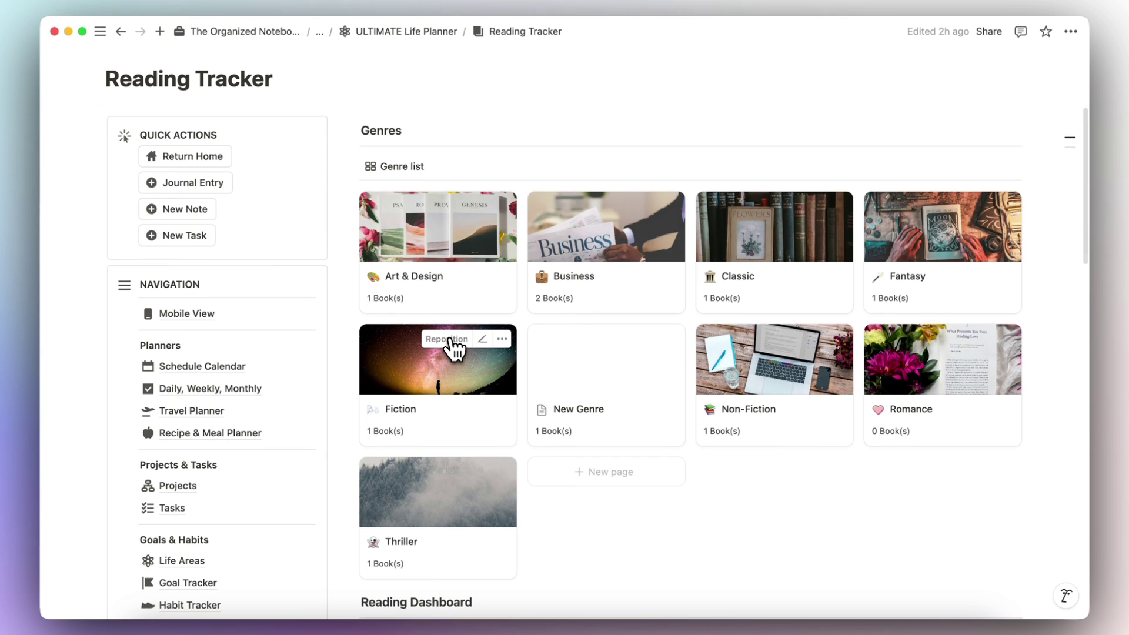
scroll(688, 287, down, 10)
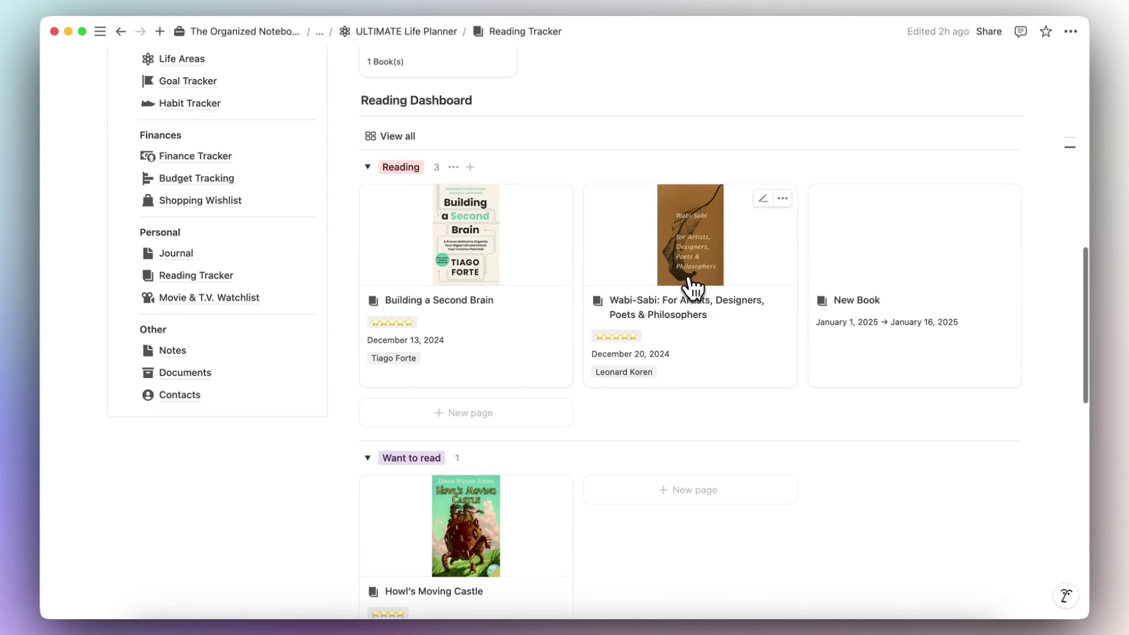
mouse_move(466, 285)
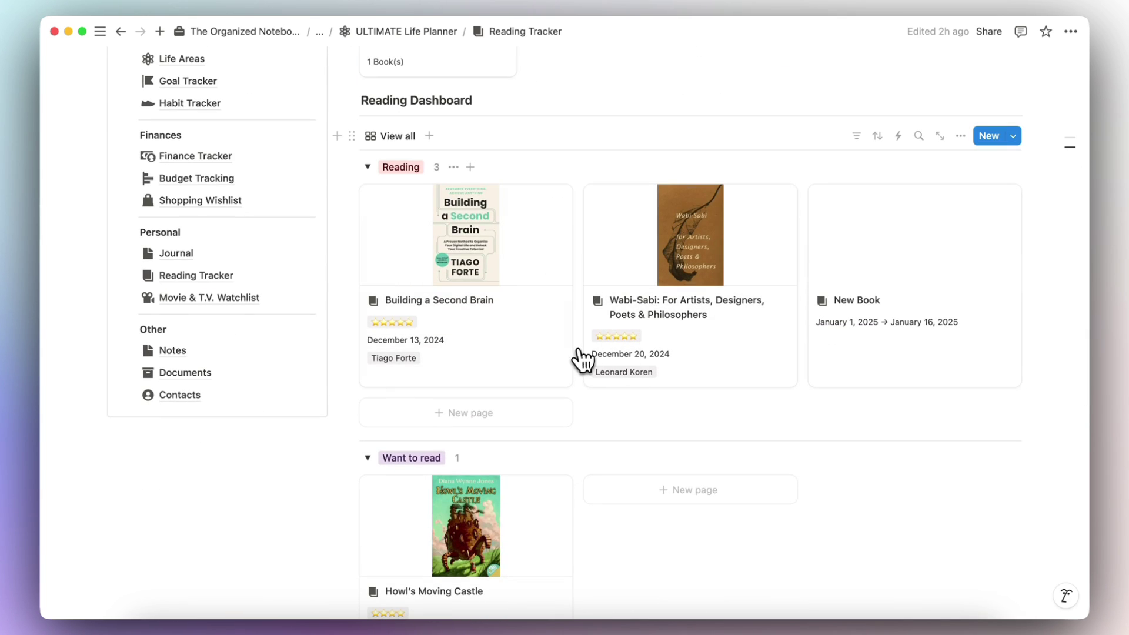
scroll(579, 357, up, 5)
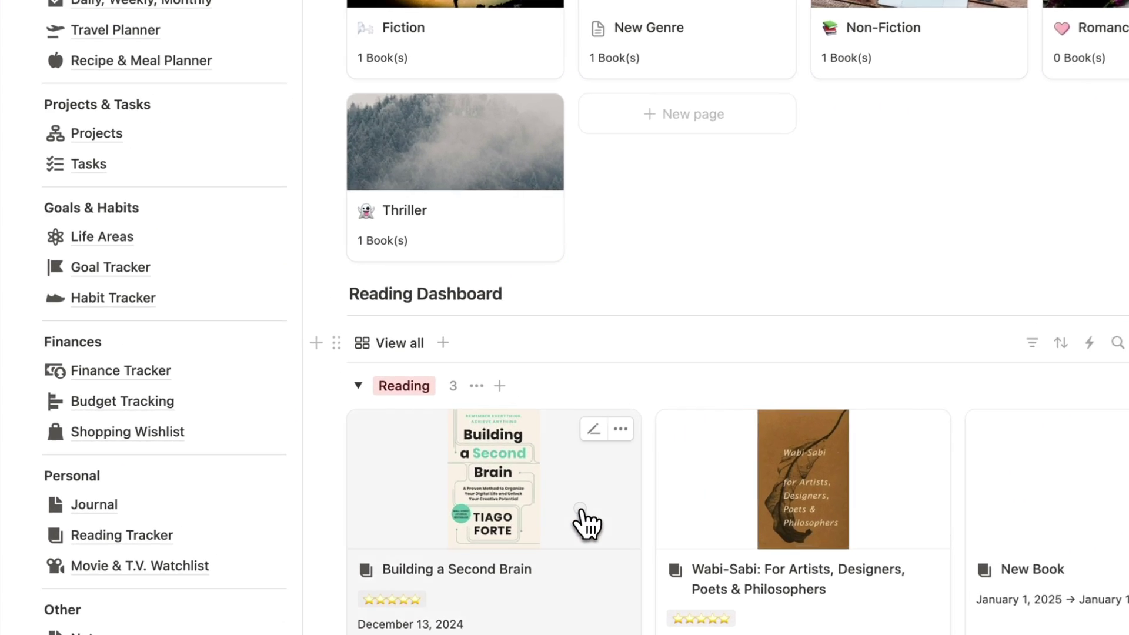
Step: Preview Building a Second Brain (Non-Fiction, 100/272 pages), then browse Movie & T.V. Watchlist
click(529, 488)
scroll(611, 538, down, 5)
scroll(612, 538, down, 10)
scroll(450, 472, up, 5)
scroll(448, 474, up, 1)
scroll(445, 472, up, 5)
key(Escape)
click(224, 526)
scroll(518, 406, down, 1)
scroll(518, 406, down, 3)
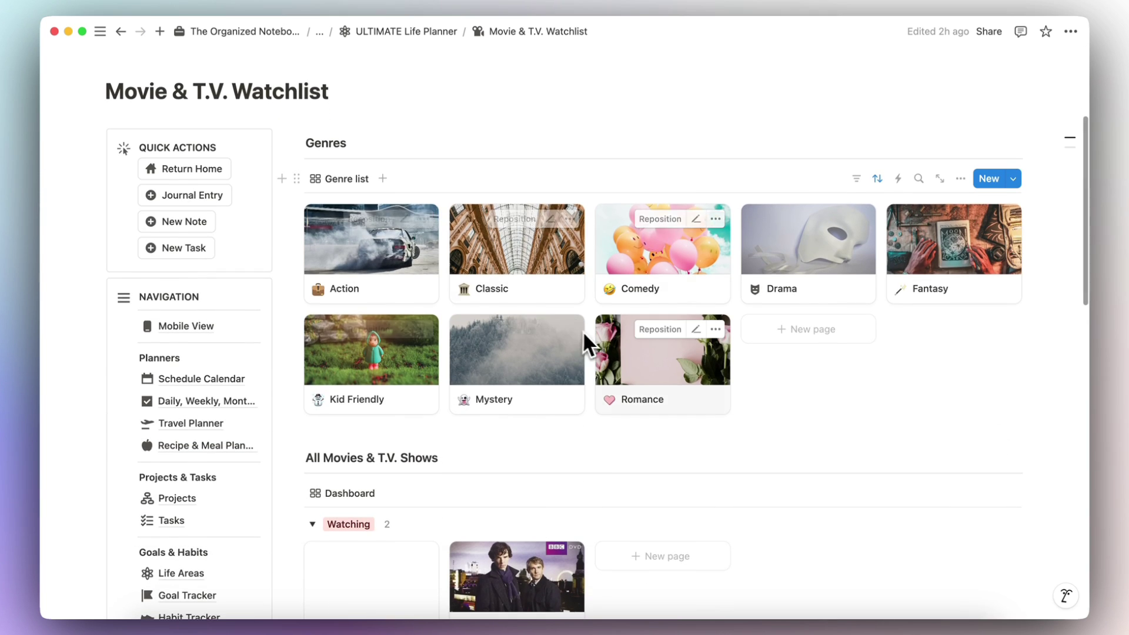
scroll(602, 337, down, 5)
scroll(455, 379, down, 1)
scroll(441, 353, down, 5)
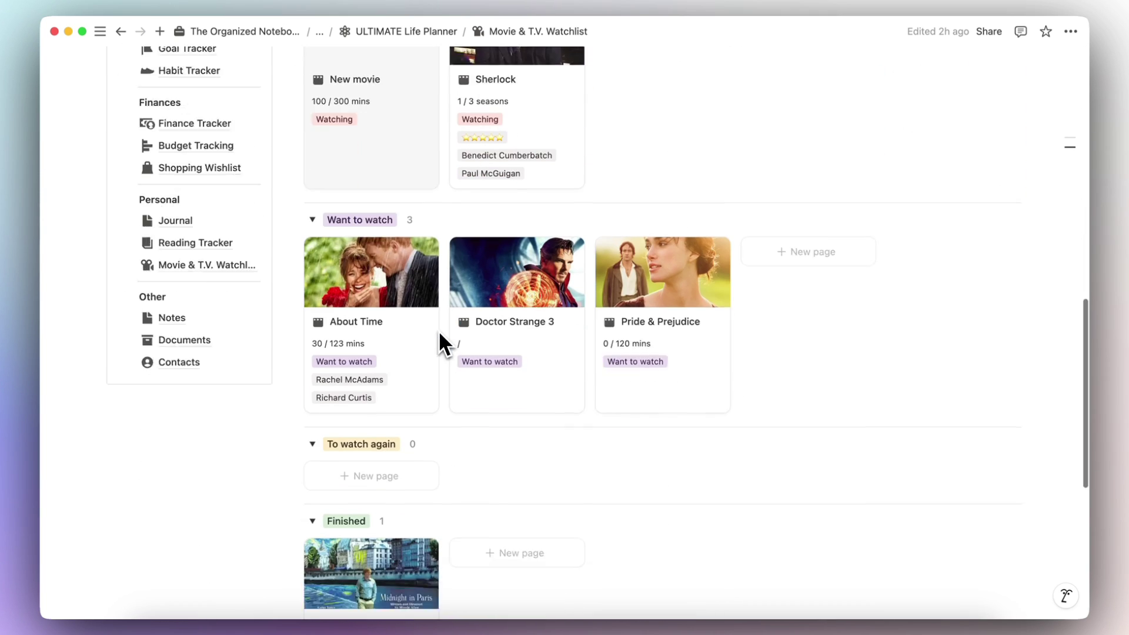
scroll(405, 324, down, 1)
click(176, 244)
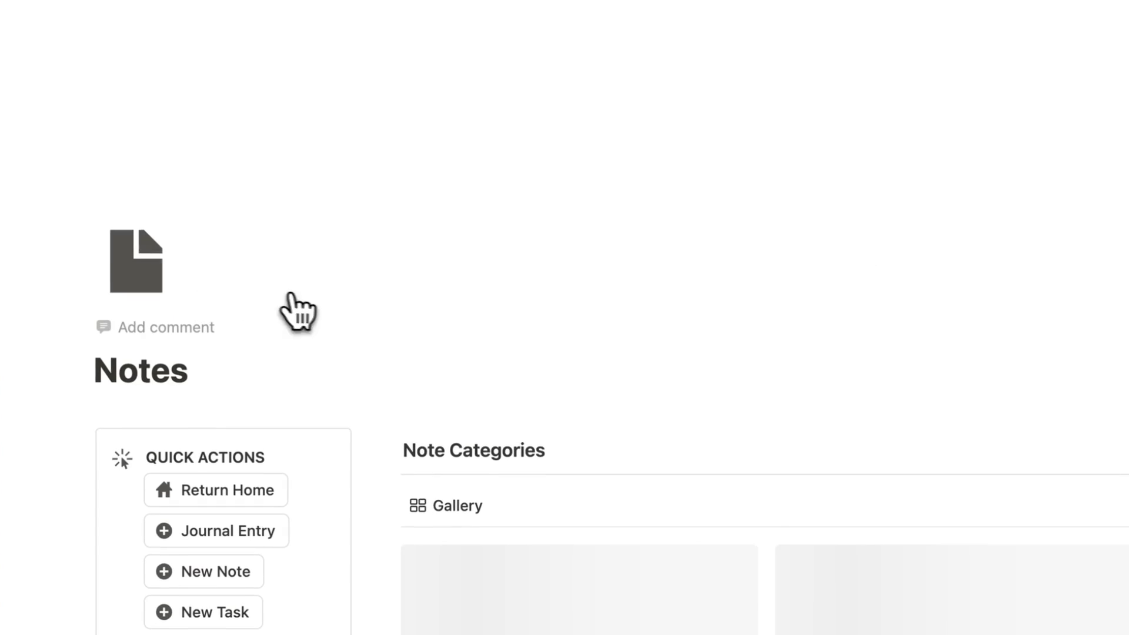
scroll(529, 353, down, 5)
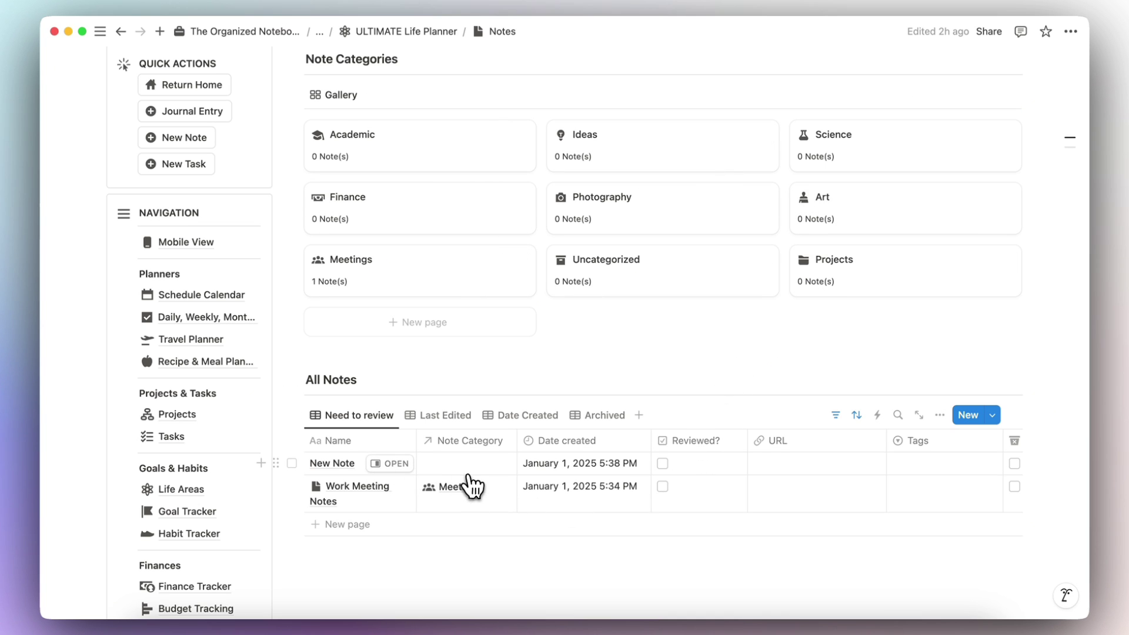
scroll(474, 483, right, 5)
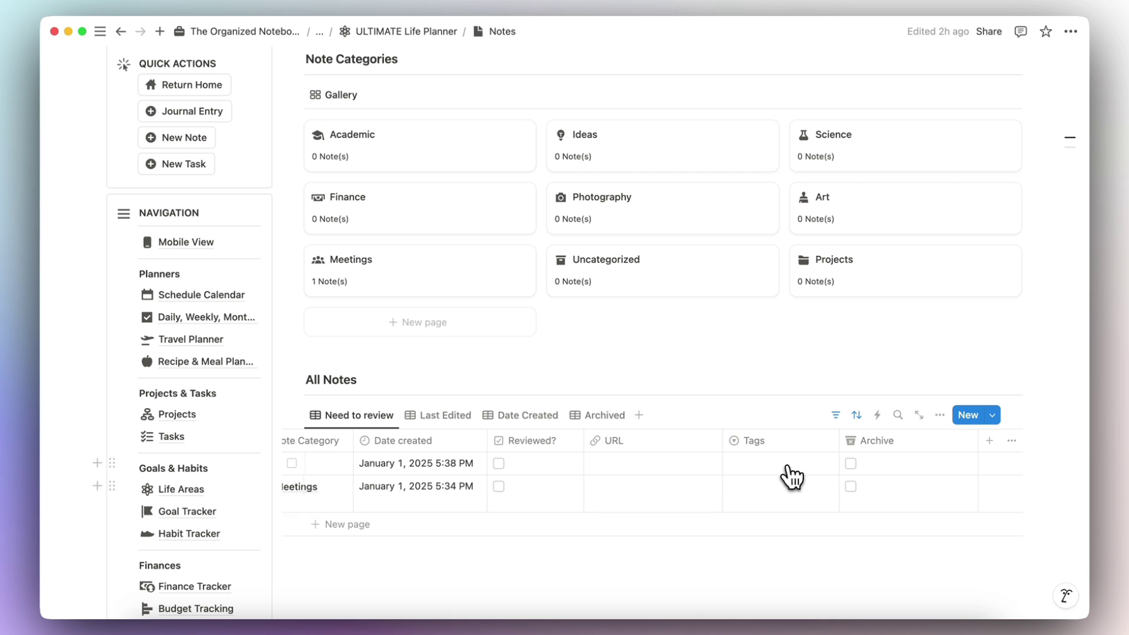
scroll(688, 480, left, 5)
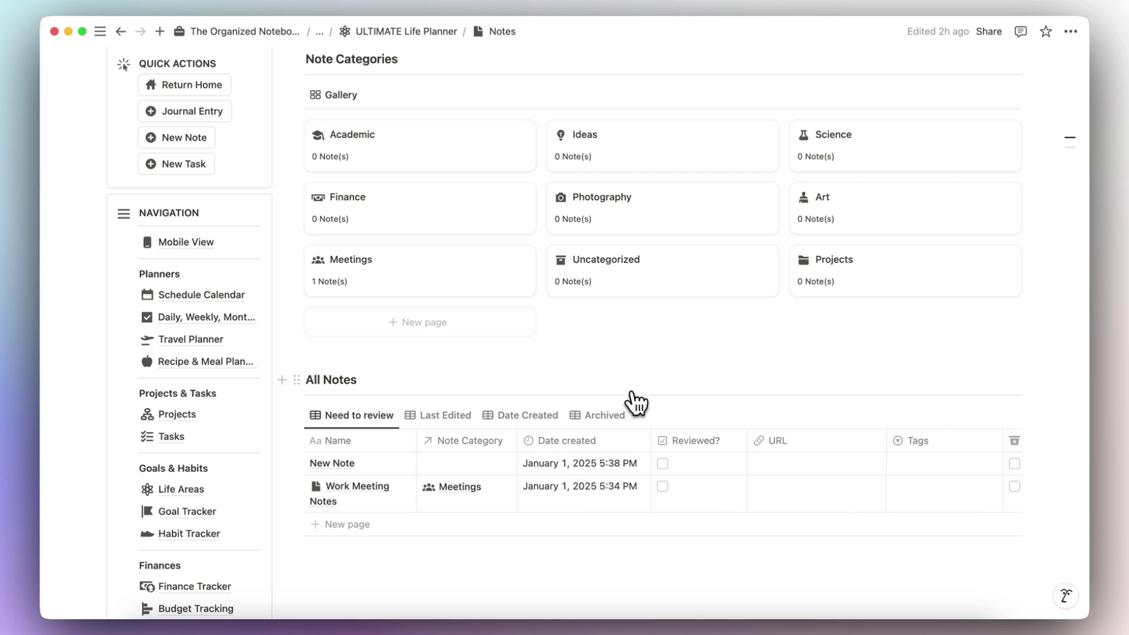
scroll(261, 506, down, 1)
scroll(260, 507, down, 5)
click(184, 568)
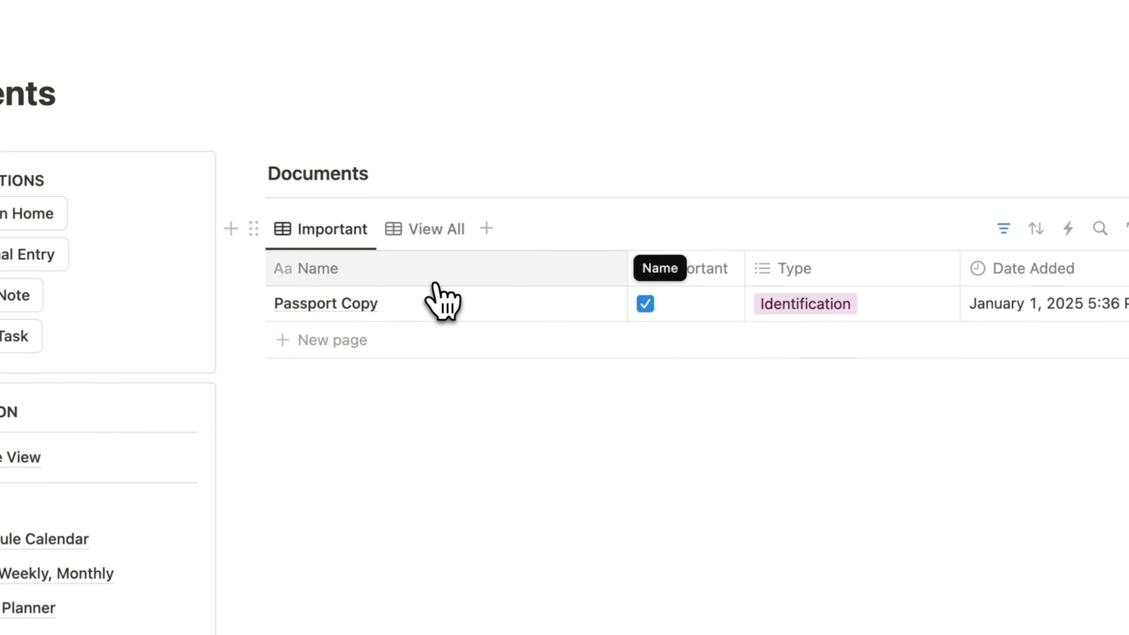
click(408, 255)
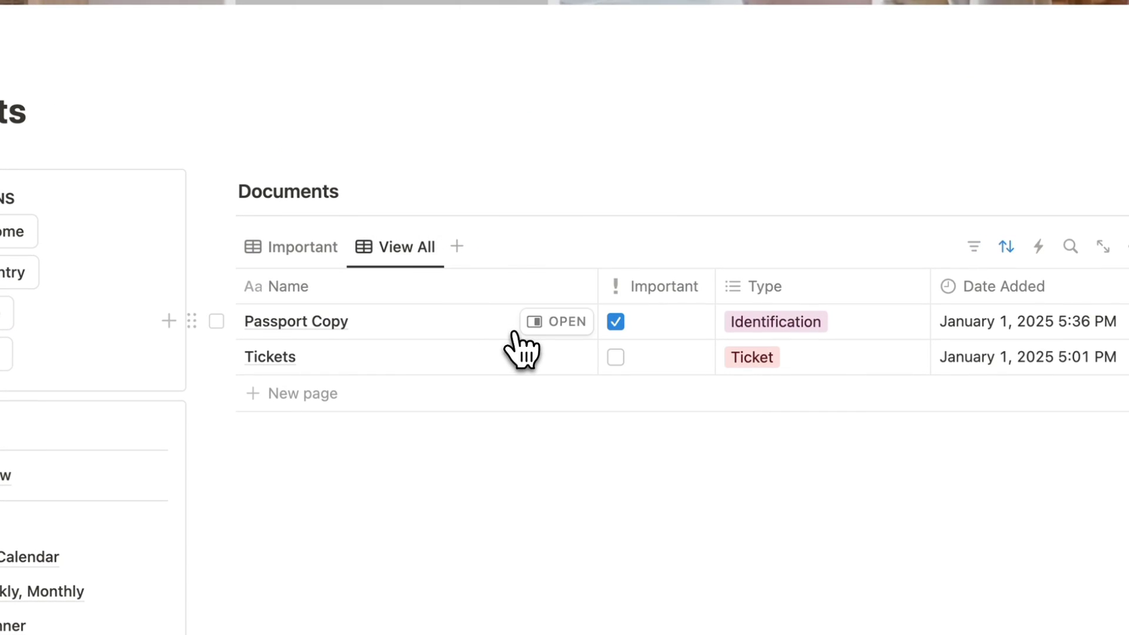
click(554, 357)
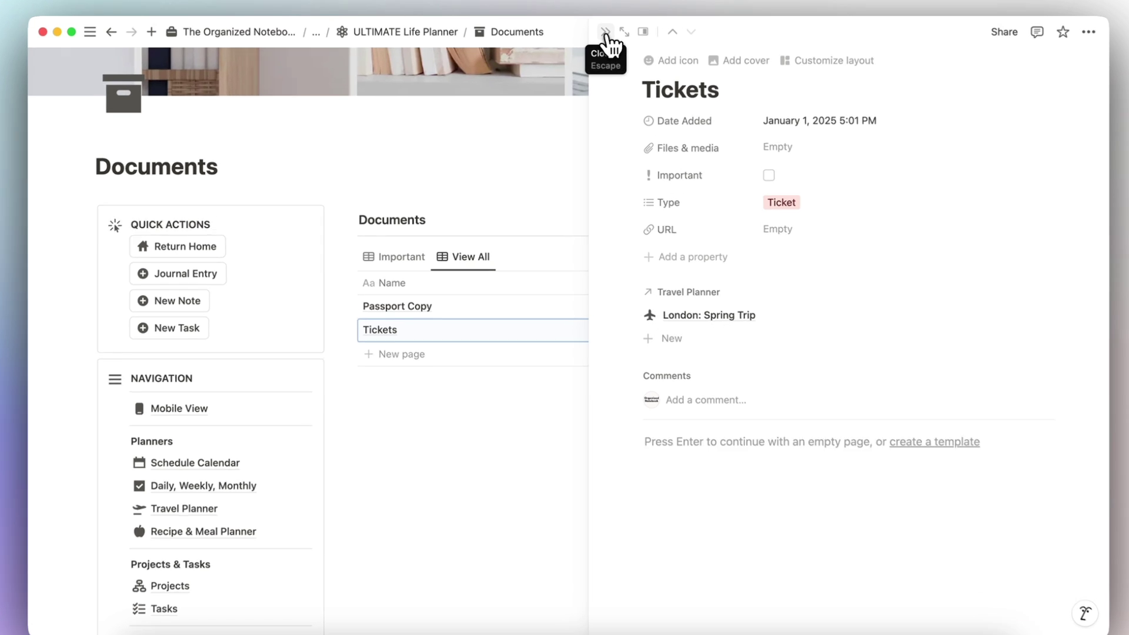
click(601, 31)
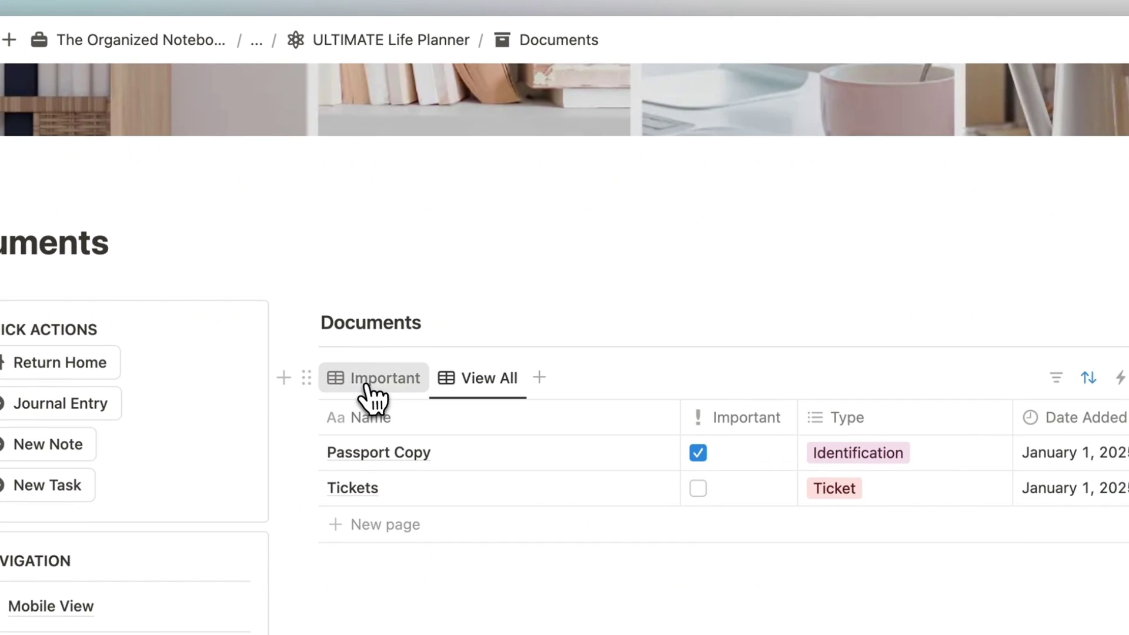
click(372, 388)
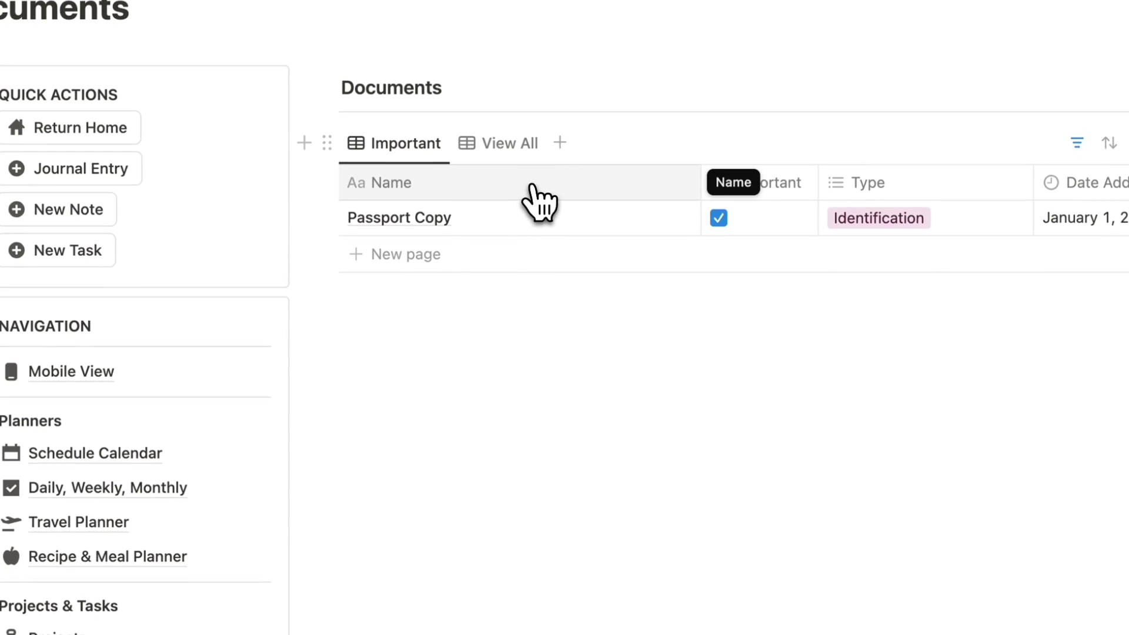
scroll(234, 469, down, 5)
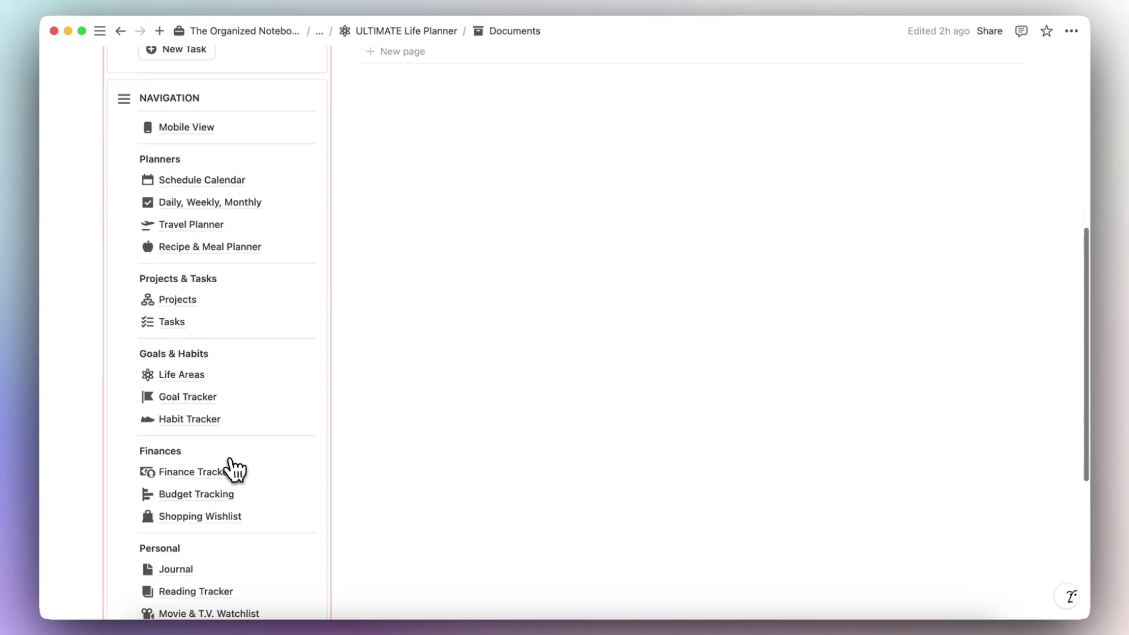
scroll(234, 469, down, 3)
Step: Open Contacts in the Gallery View (By Relationship) tab
click(185, 506)
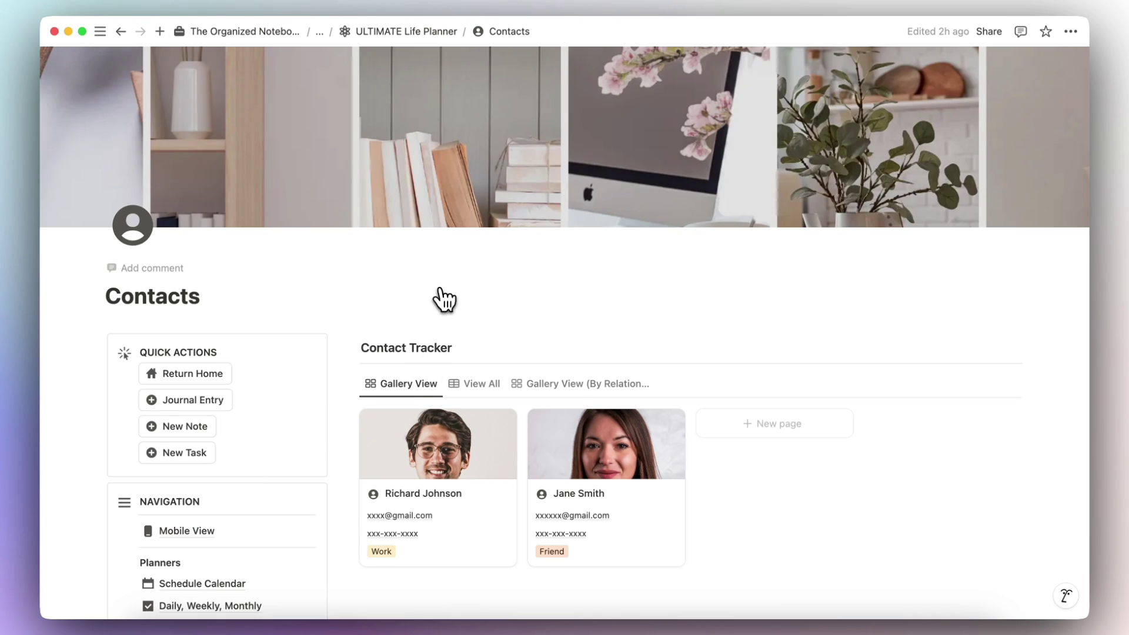
scroll(443, 300, down, 3)
scroll(449, 273, down, 2)
mouse_move(606, 200)
click(472, 149)
click(605, 175)
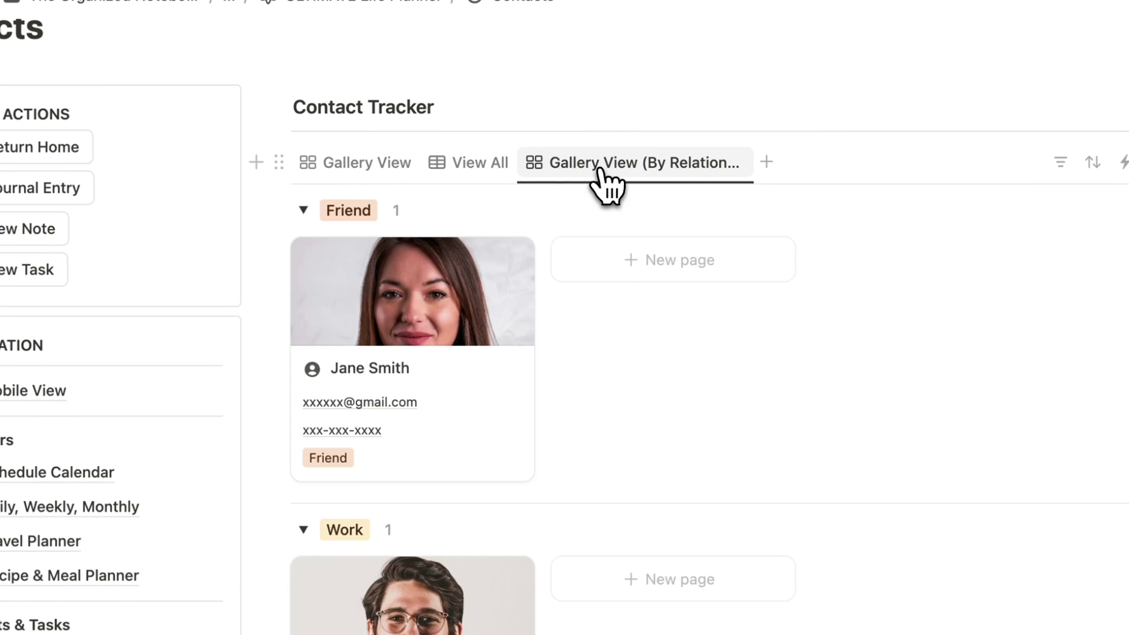
Step: Preview Jane Smith's contact, listing her events Big Ben and Go to Gym, then close it
click(522, 355)
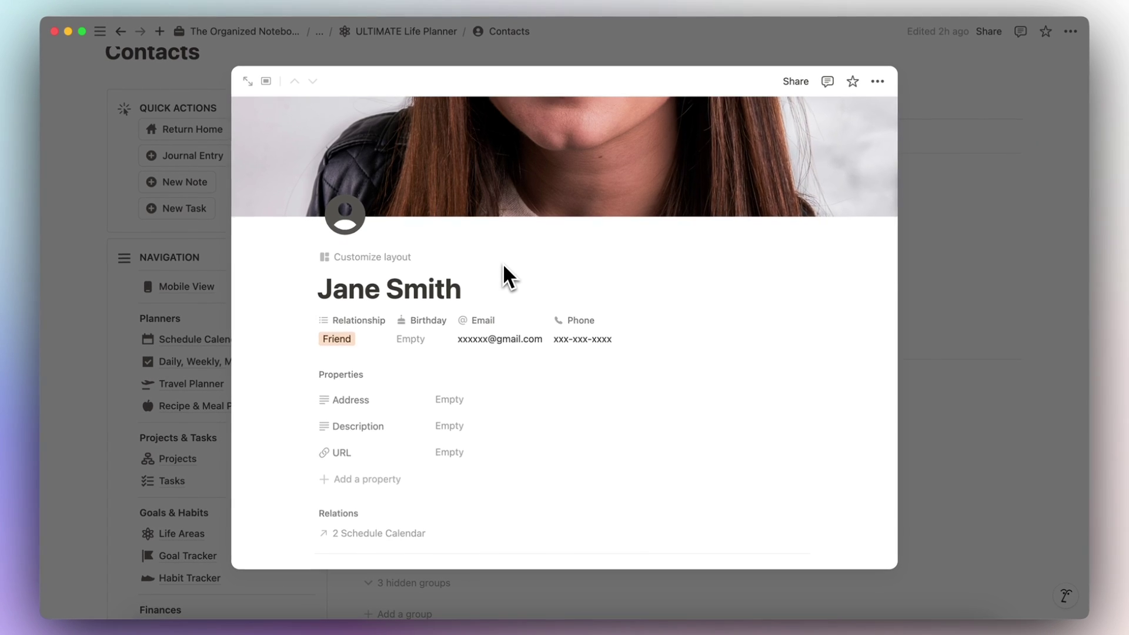
scroll(503, 266, down, 3)
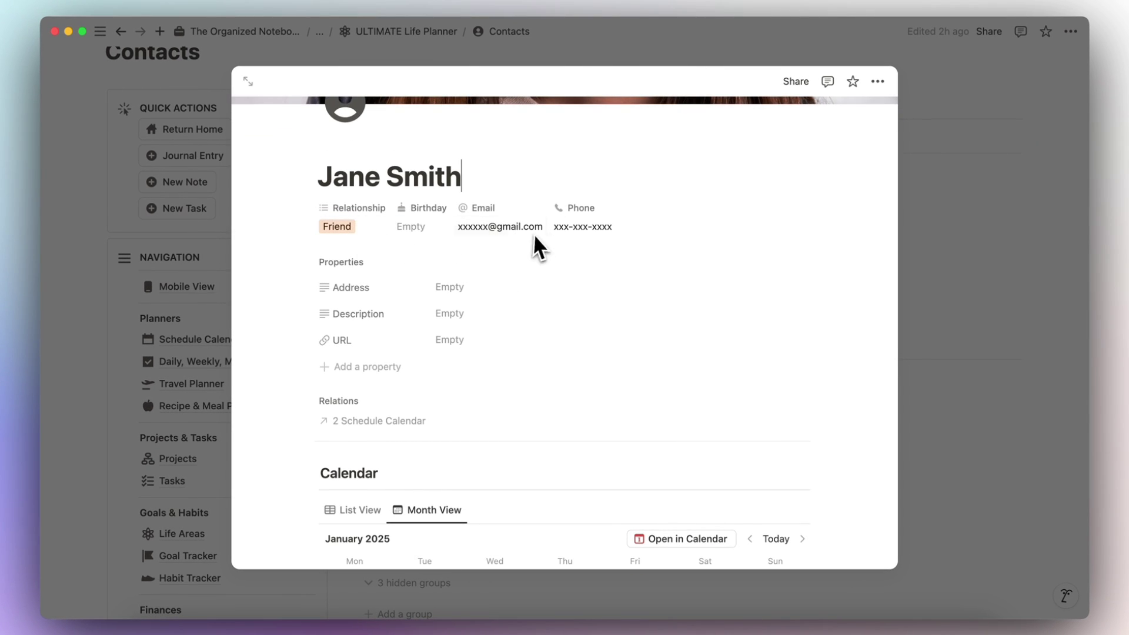
scroll(617, 244, down, 1)
scroll(636, 243, down, 2)
scroll(636, 242, down, 3)
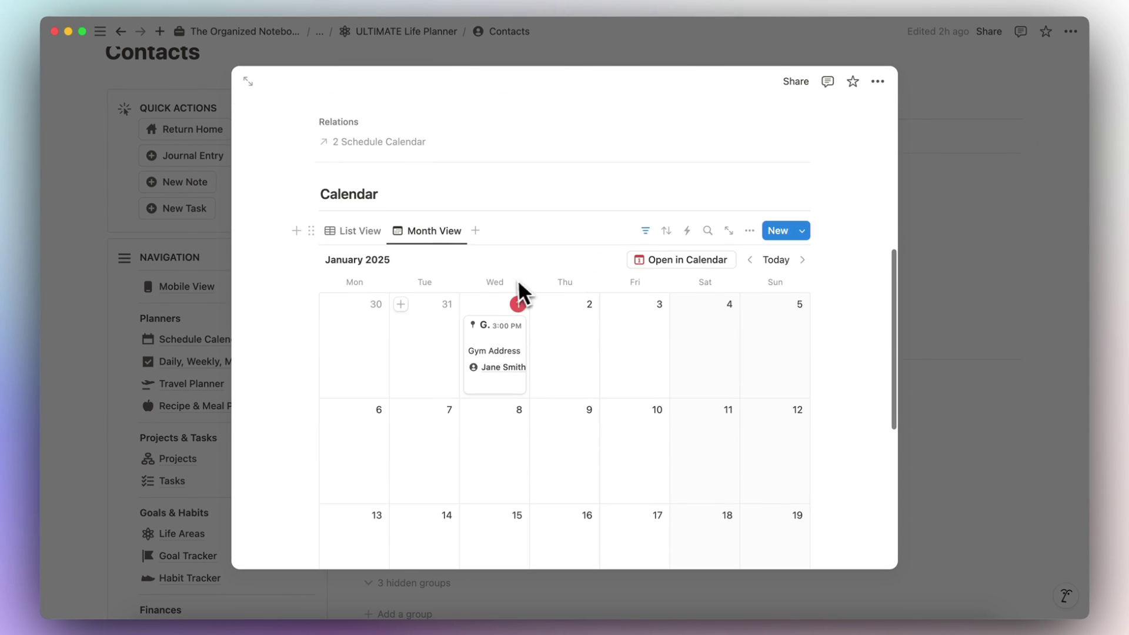
click(357, 231)
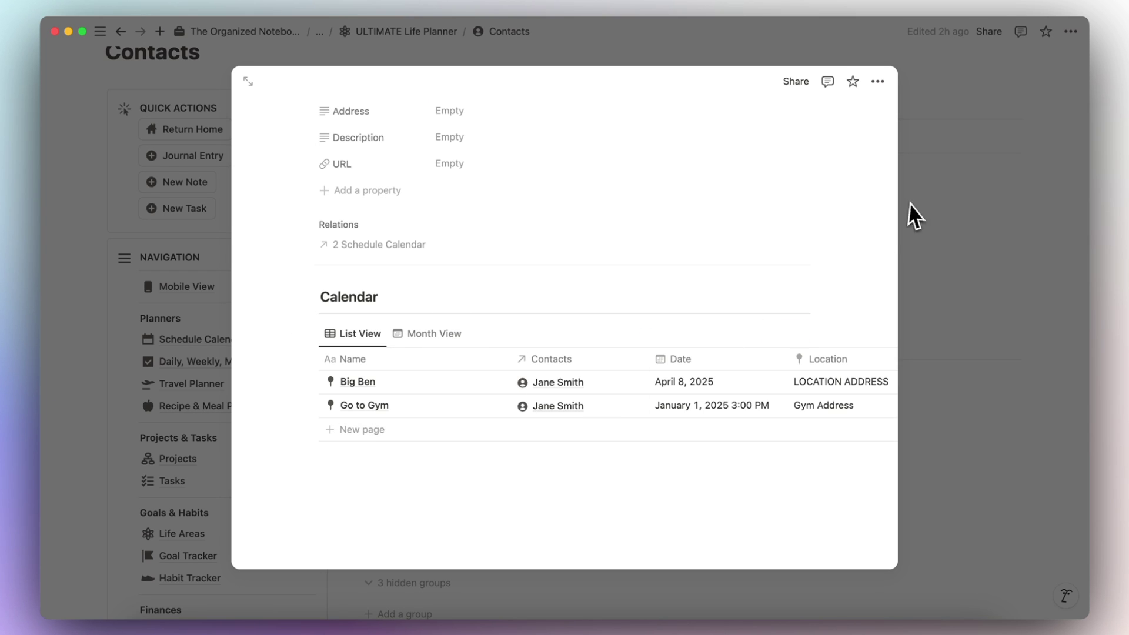
click(930, 176)
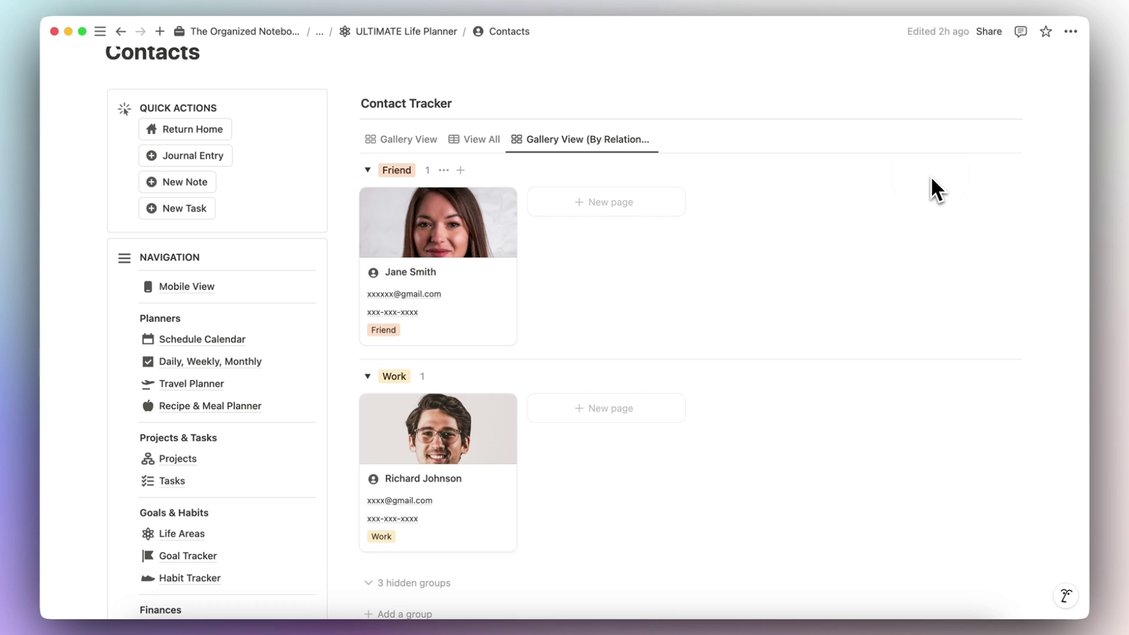
Step: From Return Home, add untitled journal entry, note and task pages via Quick Actions
click(206, 146)
scroll(511, 272, down, 3)
scroll(511, 272, down, 3)
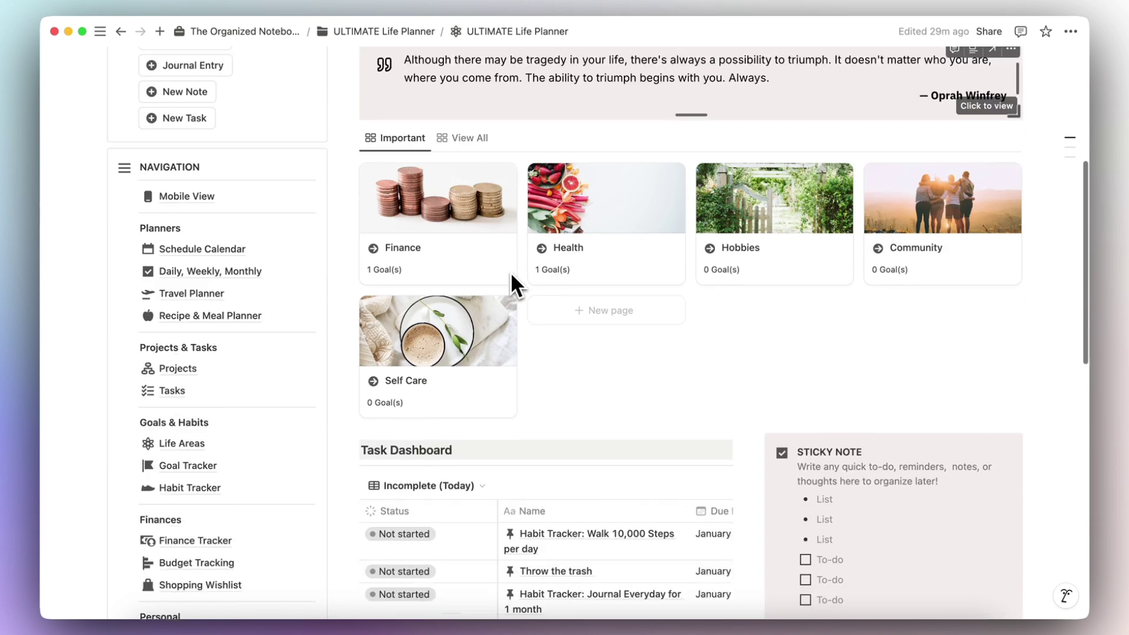
scroll(511, 272, up, 5)
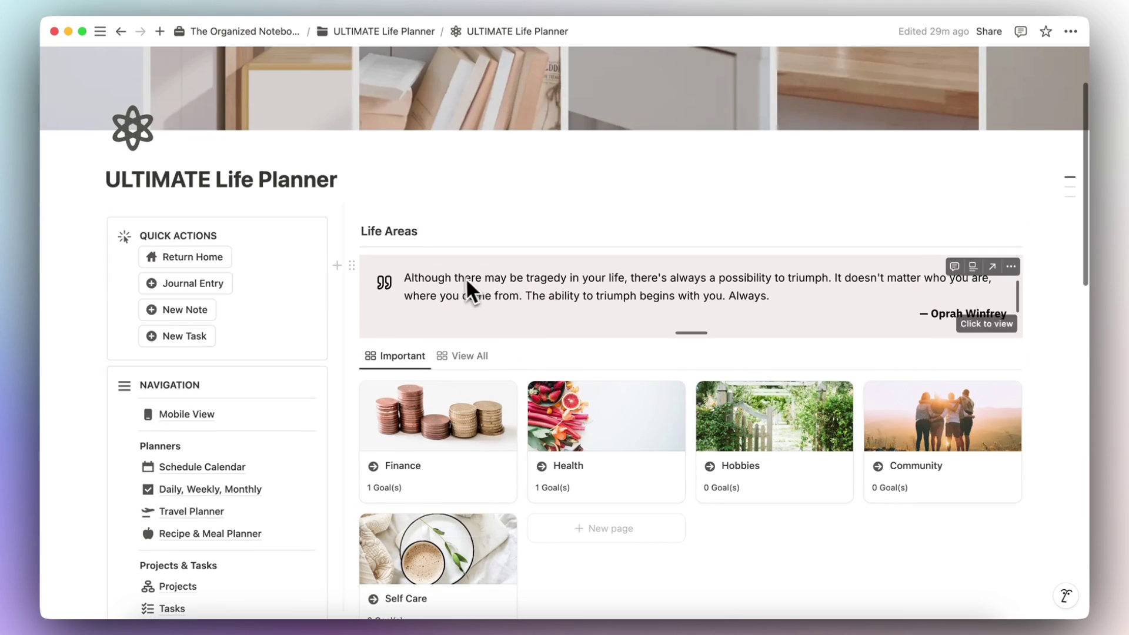
click(181, 287)
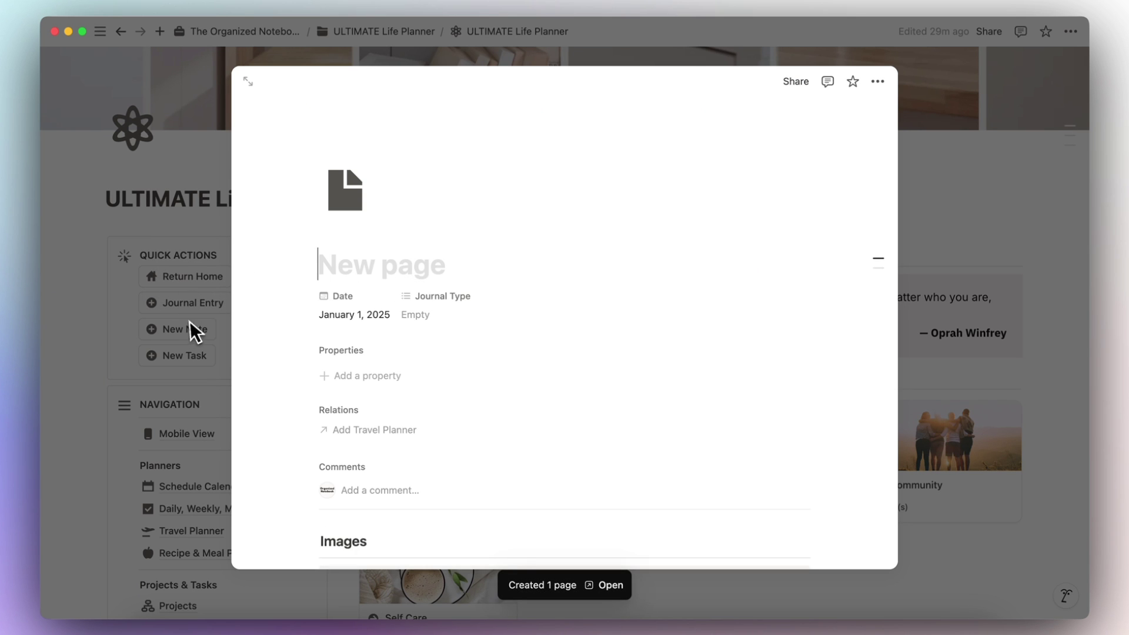
click(179, 330)
click(185, 310)
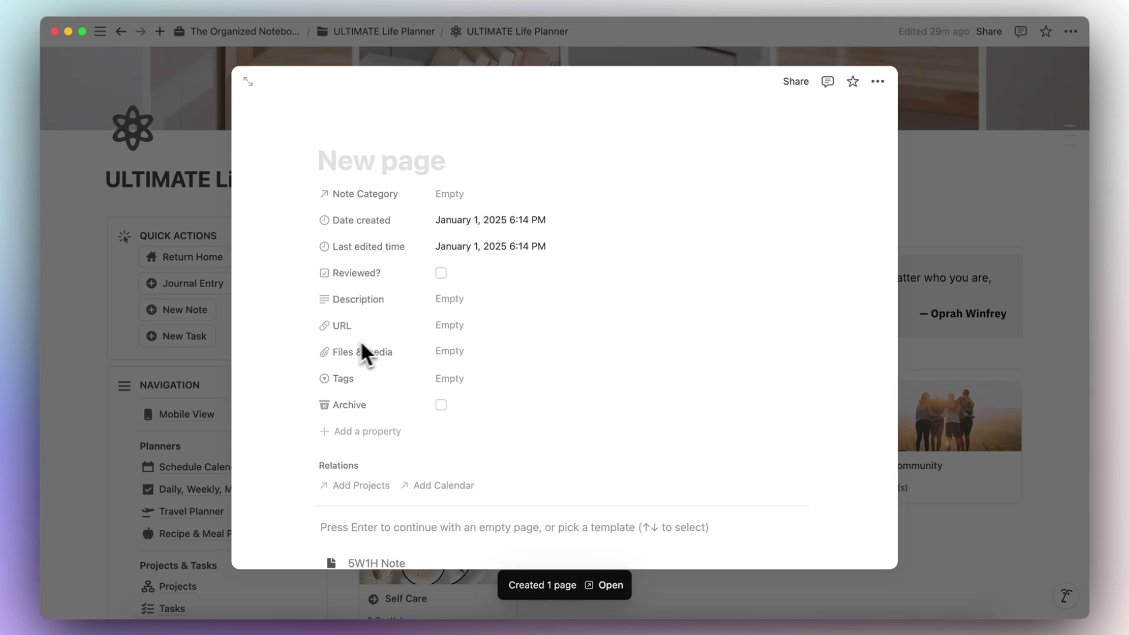
click(164, 352)
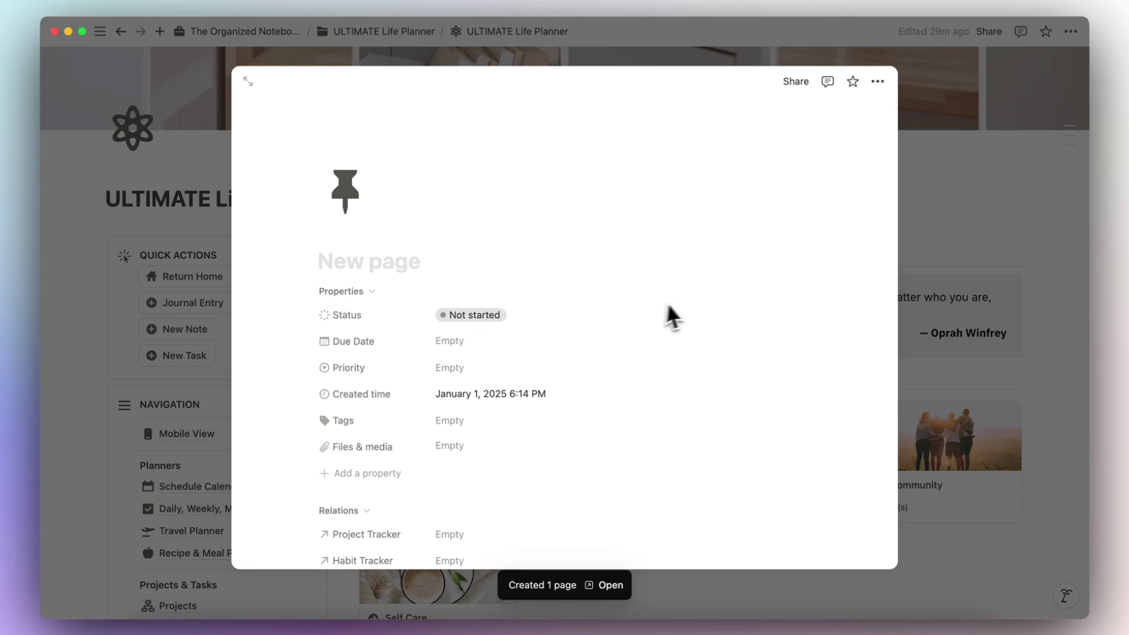
click(912, 269)
scroll(882, 282, down, 5)
scroll(849, 307, down, 3)
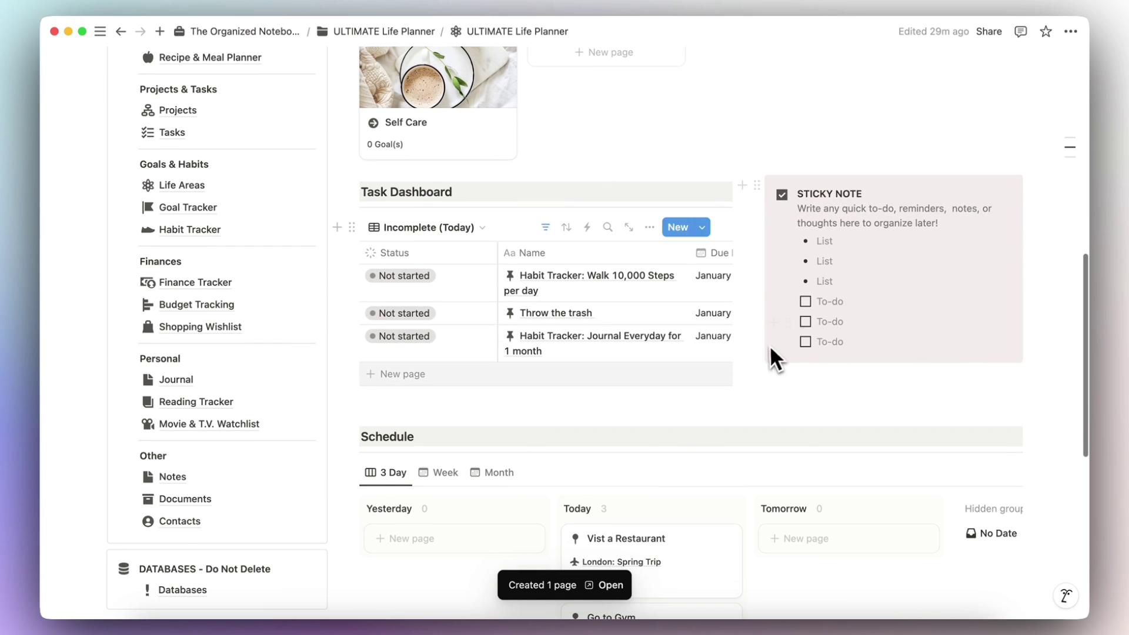
Step: Switch the Task Dashboard from Incomplete (Today) to Board View
click(463, 231)
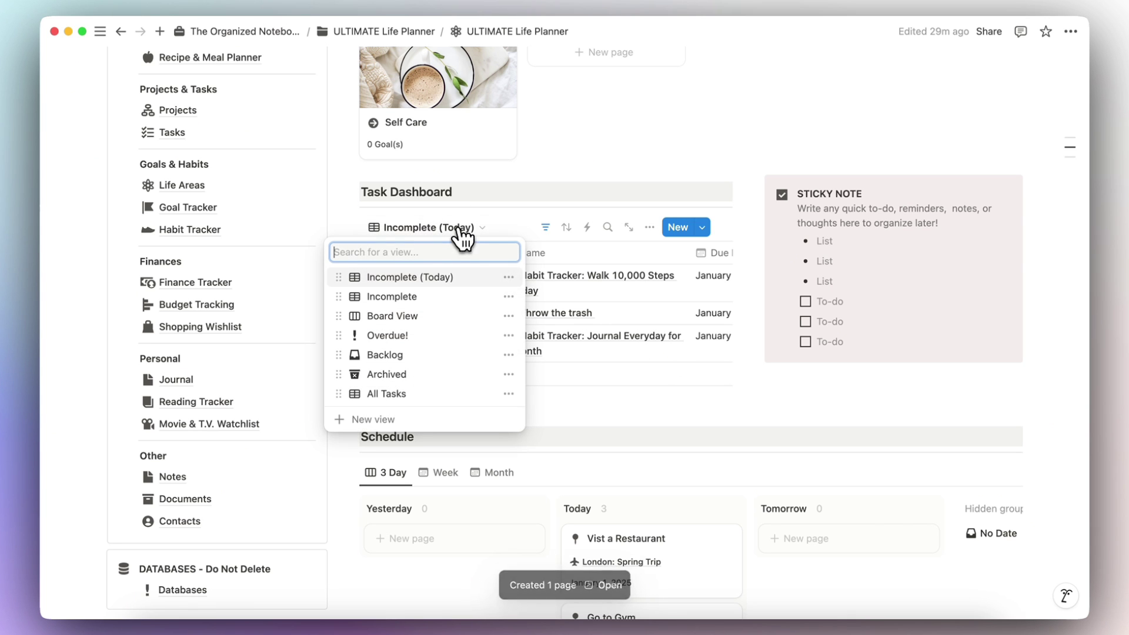
click(451, 317)
scroll(521, 365, down, 5)
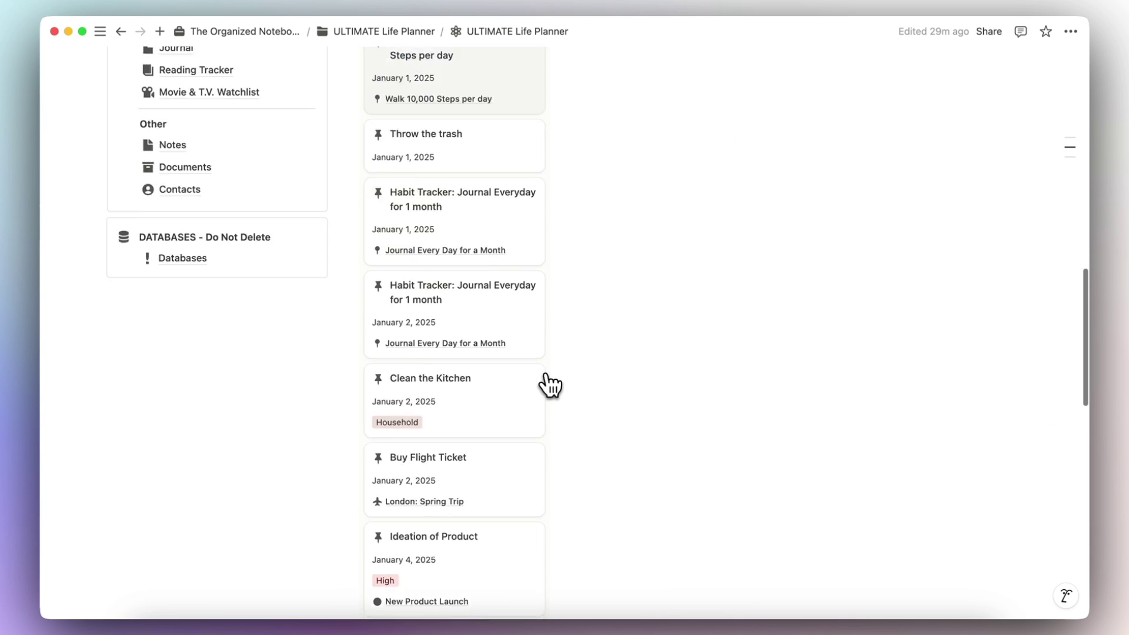
scroll(550, 383, down, 3)
scroll(547, 379, down, 3)
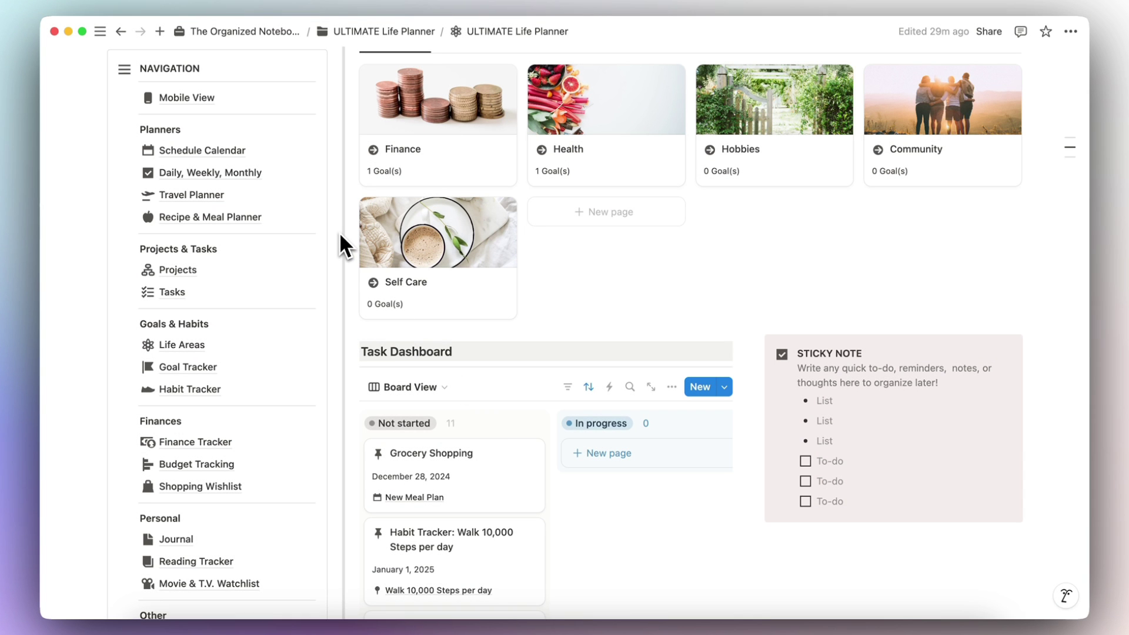
scroll(340, 233, down, 5)
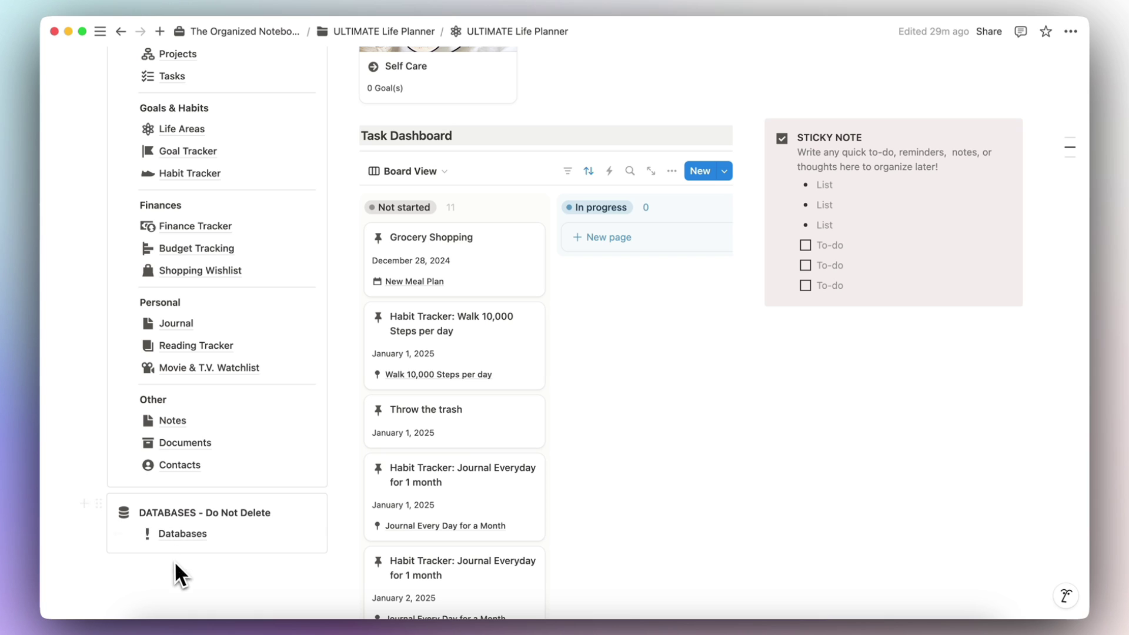
Step: Open the Databases page under 'DATABASES - Do Not Delete' in the sidebar
click(196, 540)
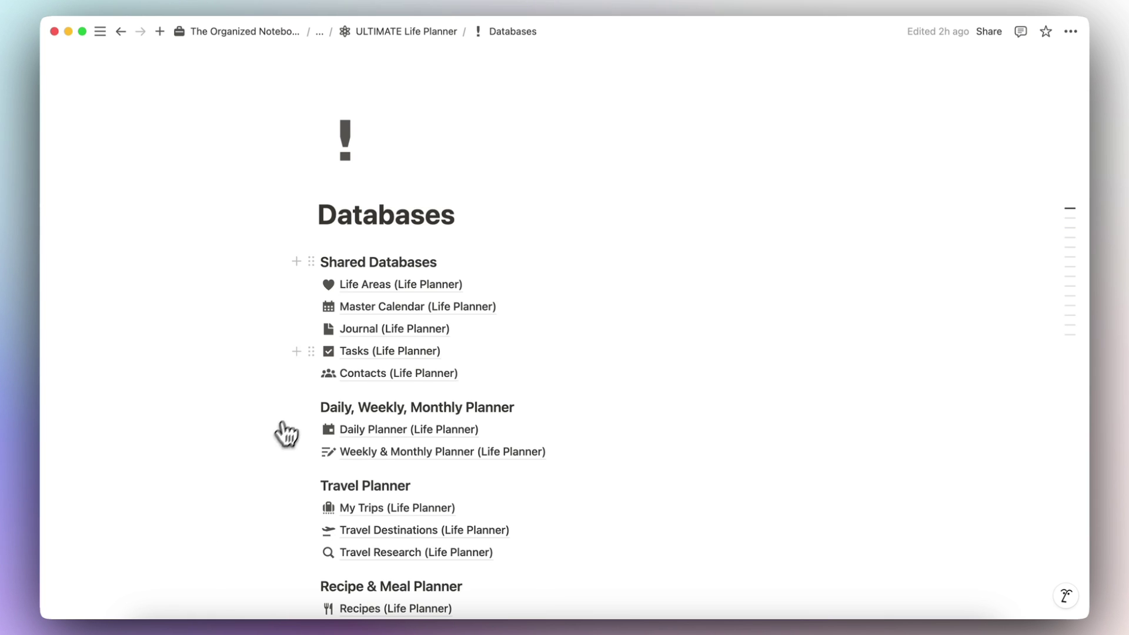
scroll(459, 345, down, 2)
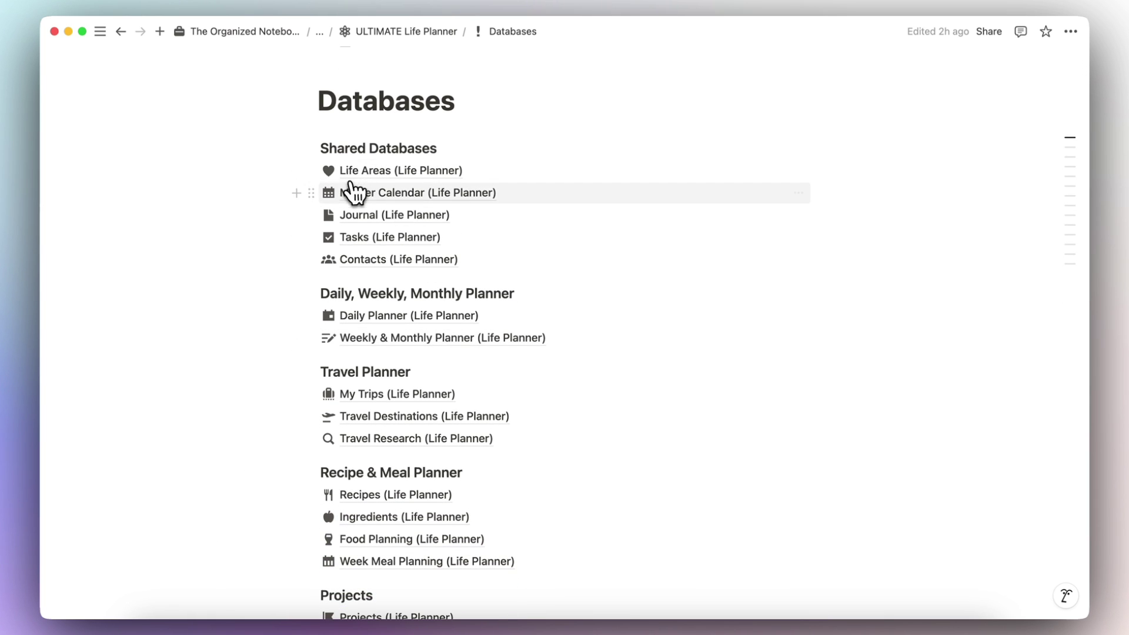
scroll(494, 401, down, 1)
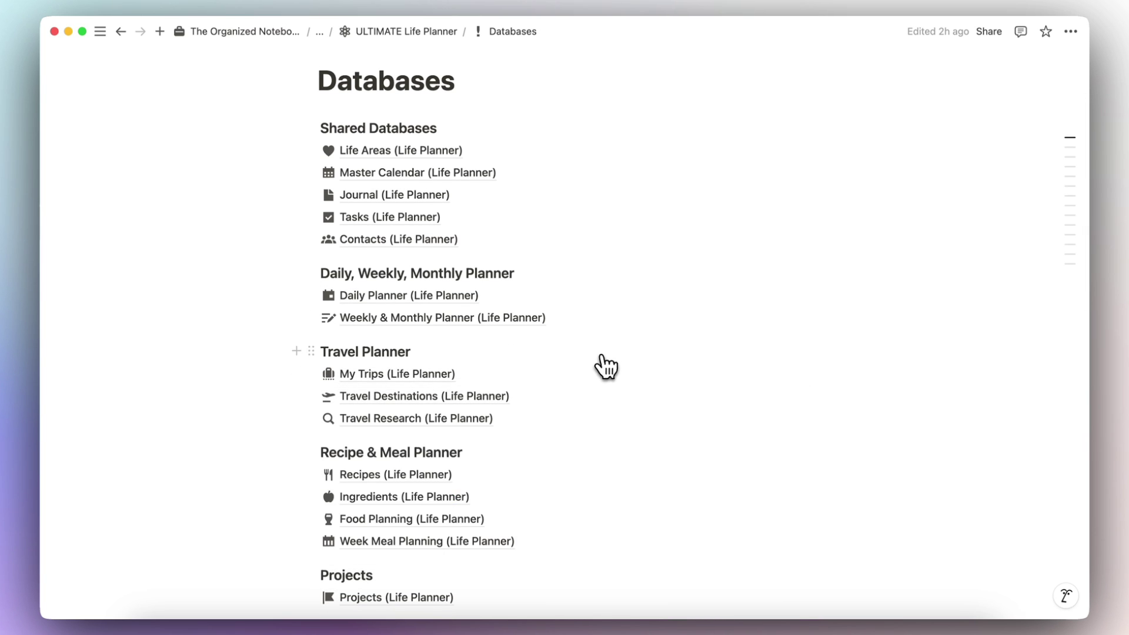
scroll(251, 478, down, 1)
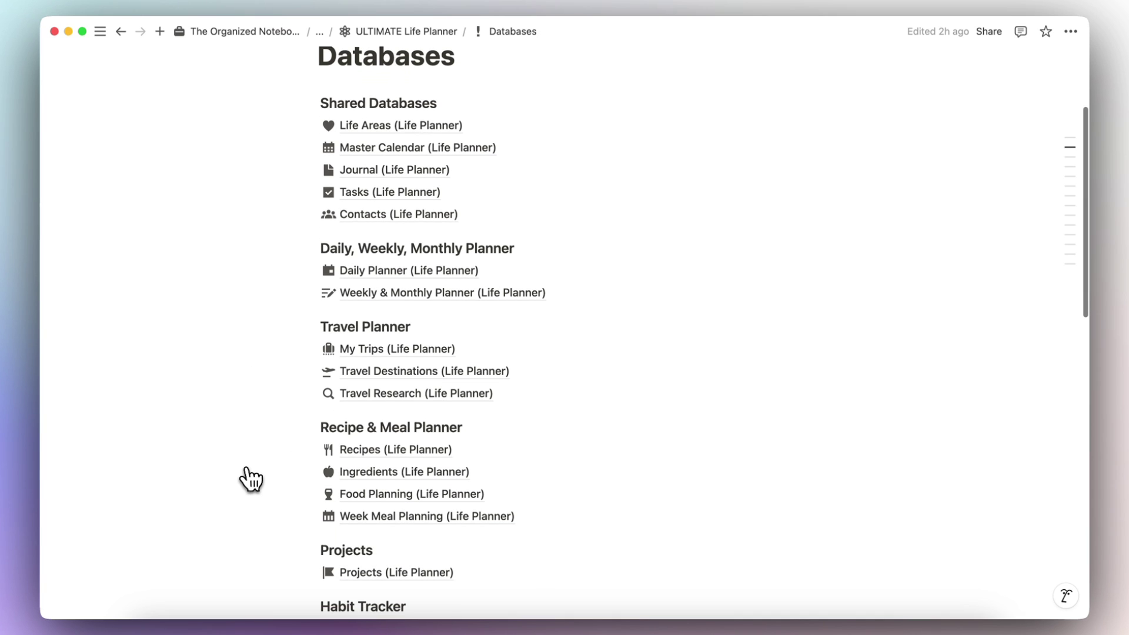
scroll(250, 478, down, 1)
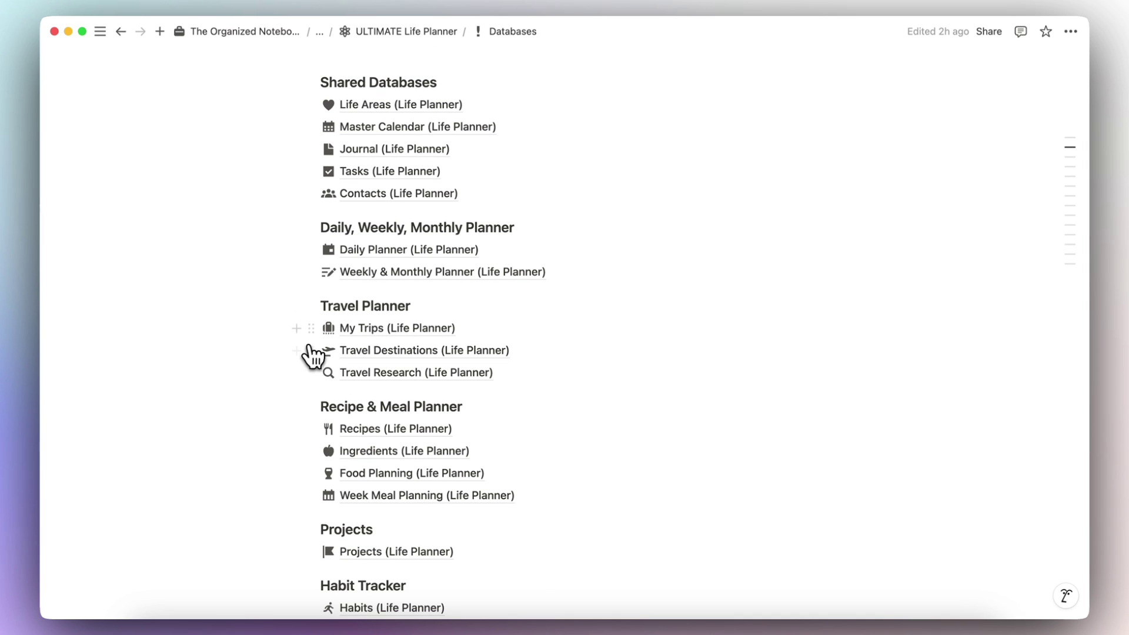
scroll(302, 349, up, 5)
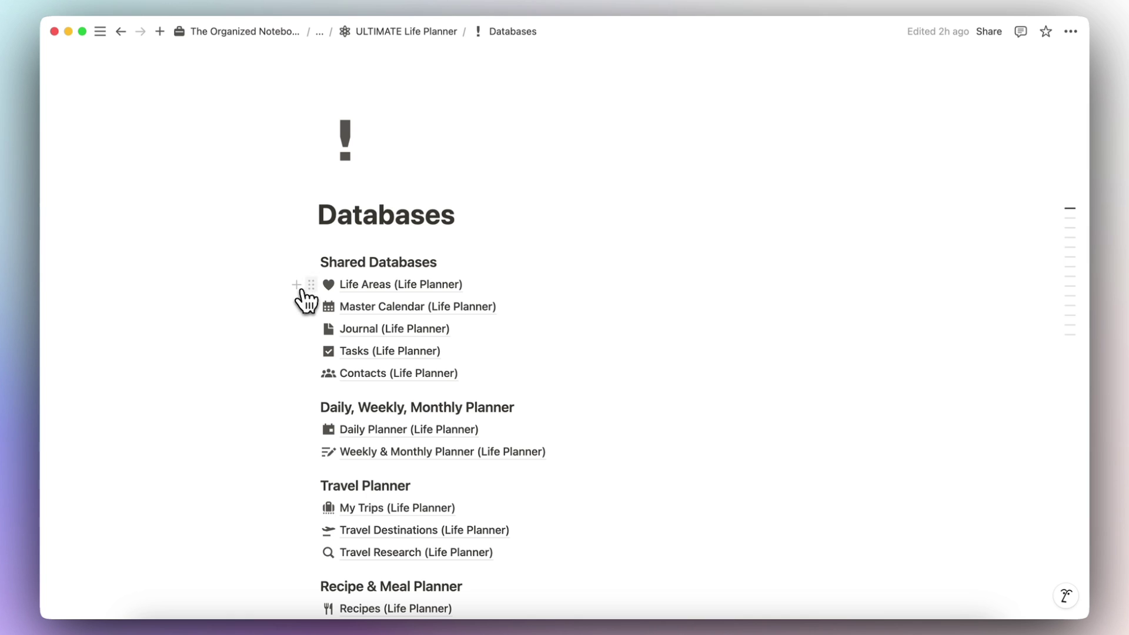
Step: Go back through the ULTIMATE Life Planner breadcrumb and place the cursor in the Life Areas heading
click(406, 32)
scroll(331, 247, down, 3)
scroll(171, 432, down, 2)
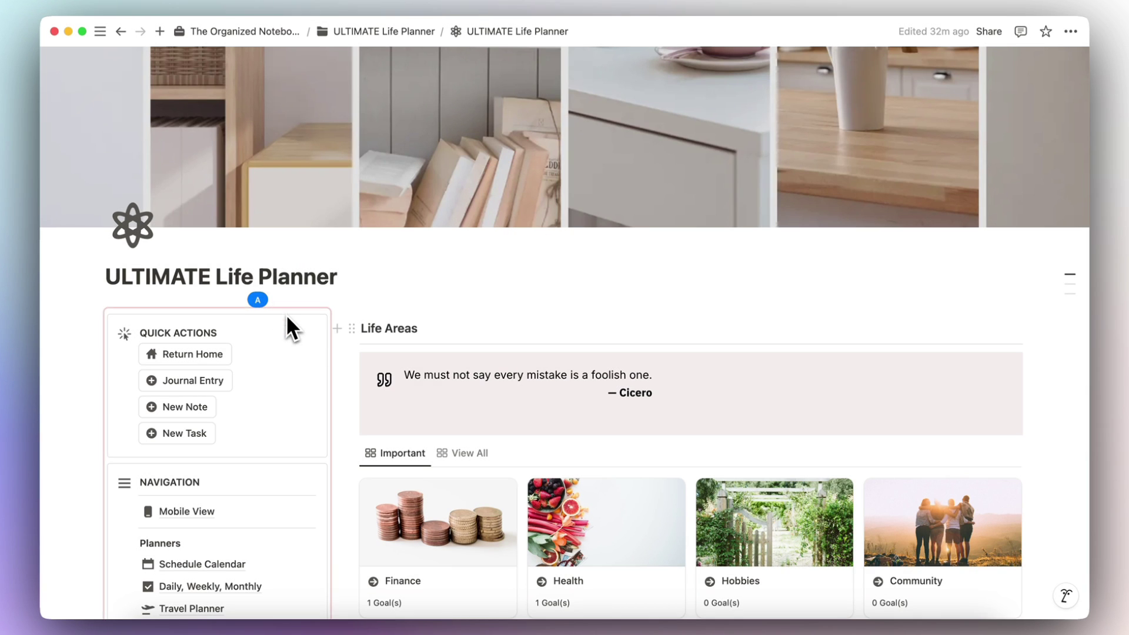
click(427, 328)
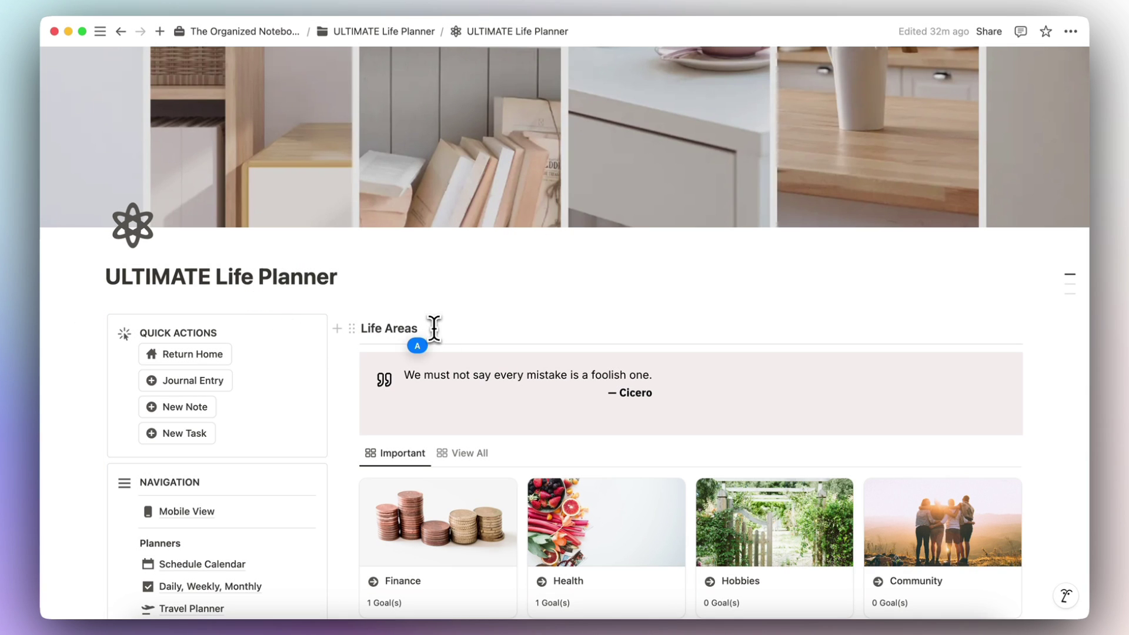